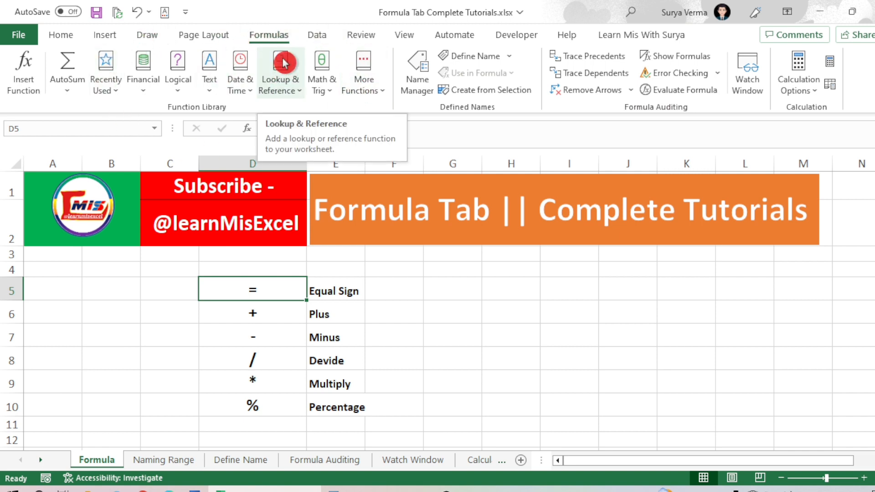
- Enter 20 in cell G5 and 30 in cell H5, in the Equal Sign row
click(395, 286)
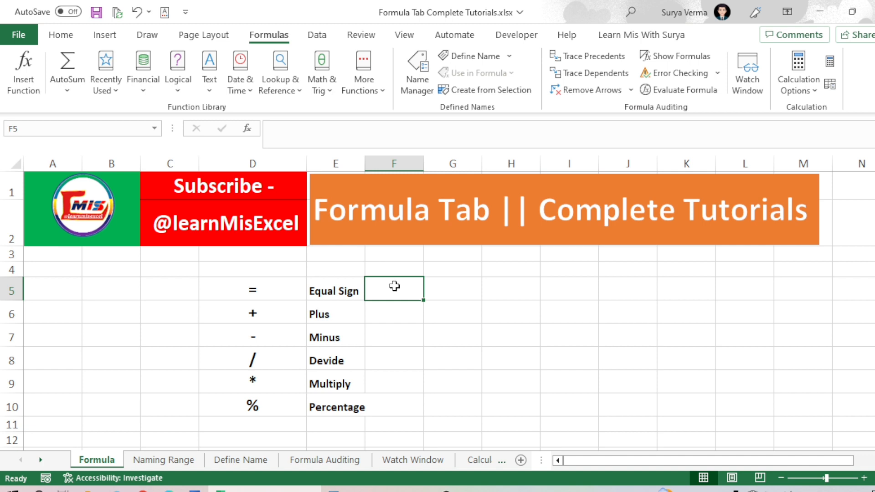
click(468, 287)
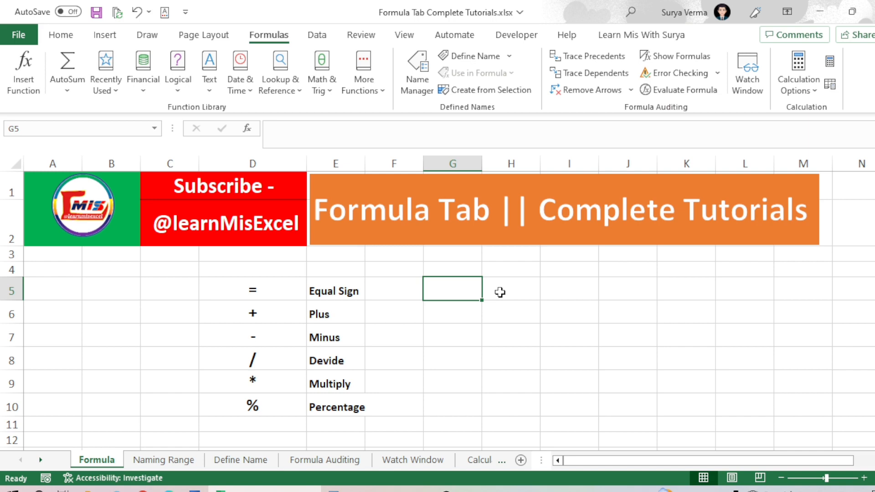
text(20)
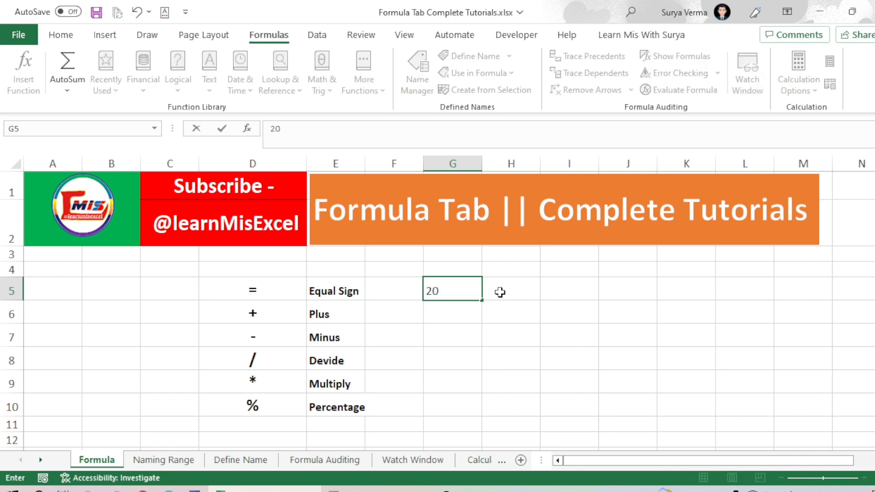
click(500, 293)
text(30)
key(Tab)
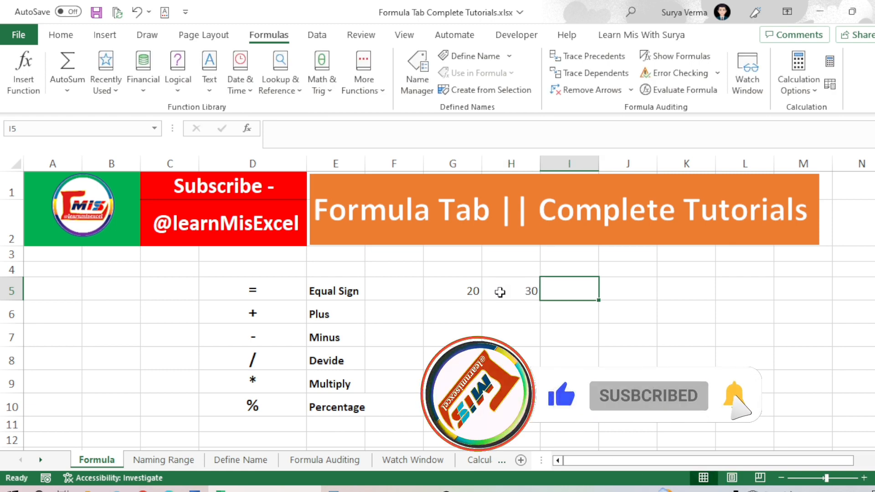
- Enter 20+30 in cell I5 without a leading equal sign
text(20)
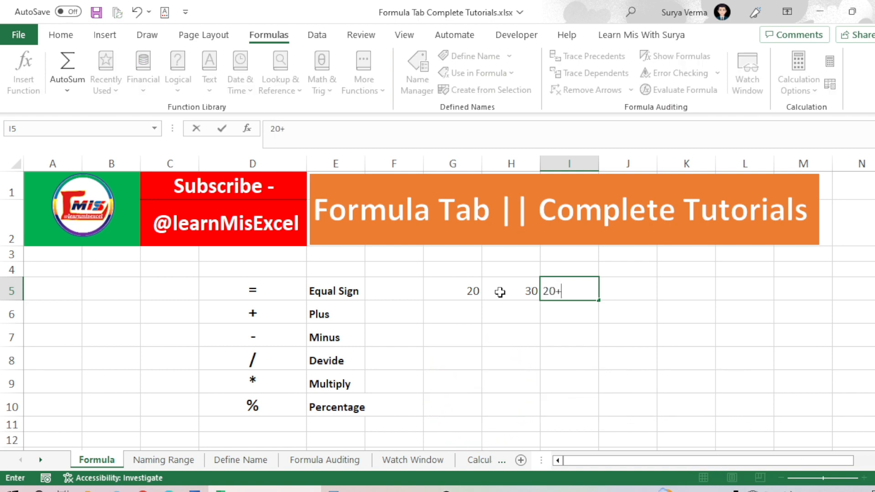
text(+30)
key(ctrl+Return)
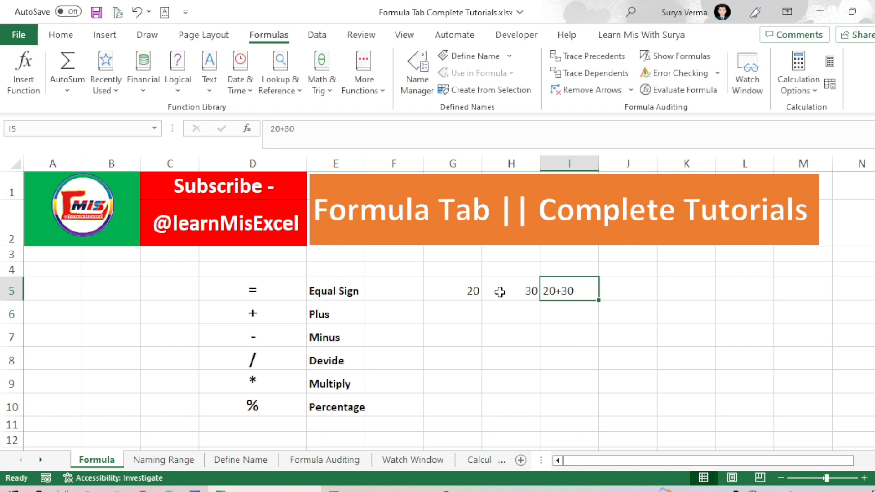
- Turn the entry in cell I5 into the formula =20+30 by adding an equal sign at its start
click(270, 129)
text(=)
key(ctrl+Return)
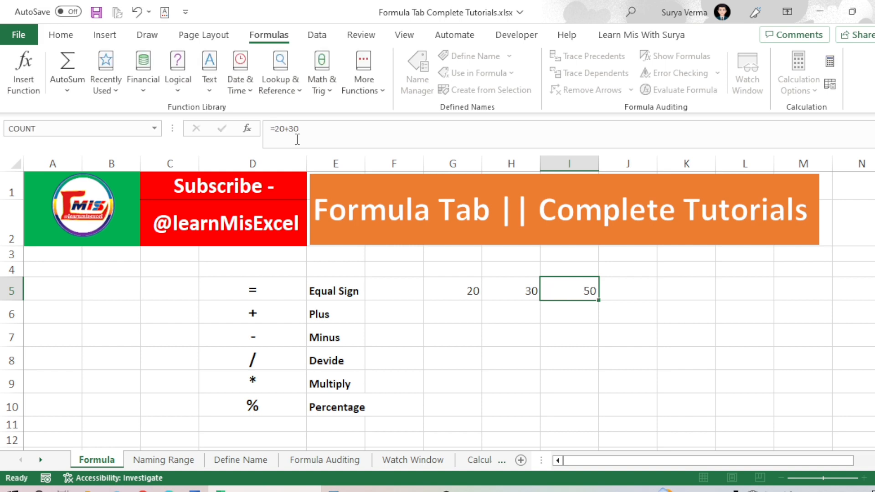
key(Down)
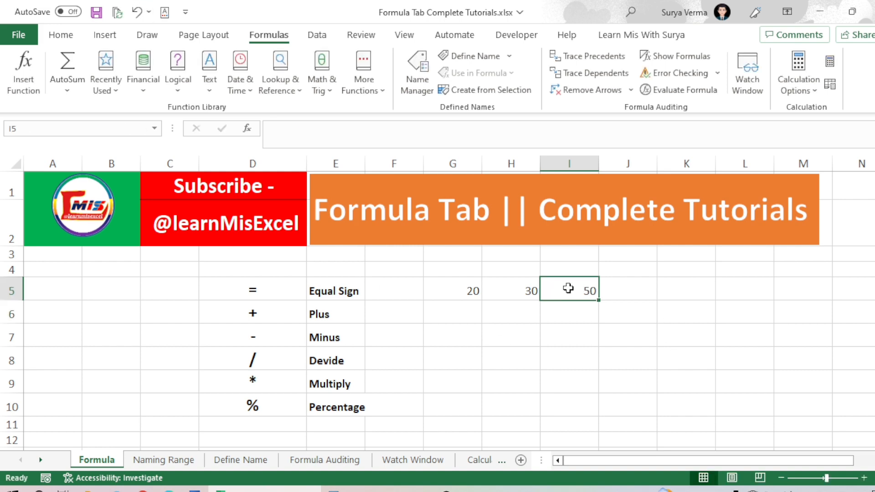
click(568, 288)
- Examine the operator names and symbols in rows 6 to 10 and the addition formula in cell I5
click(401, 313)
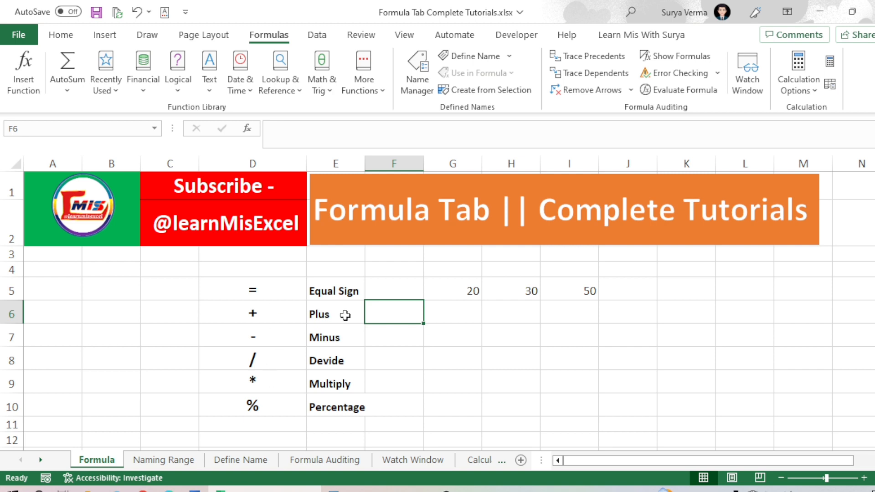
drag(344, 314, 346, 378)
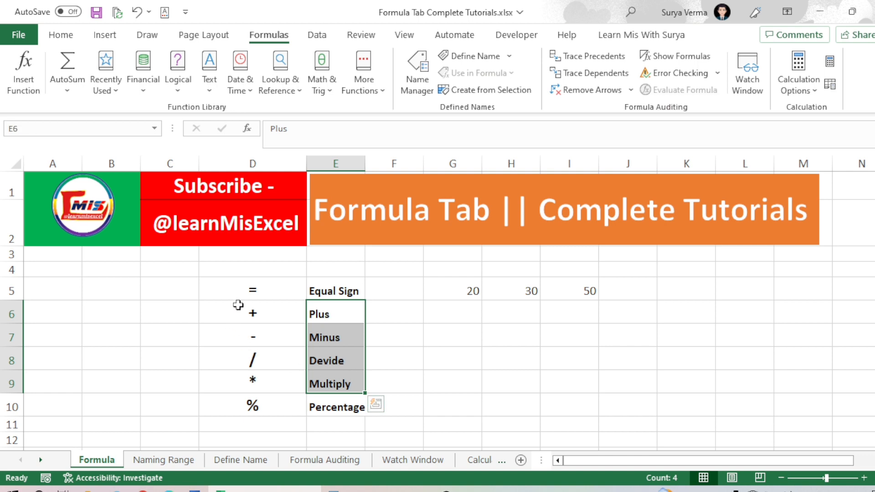
click(251, 405)
drag(248, 314, 244, 403)
click(244, 403)
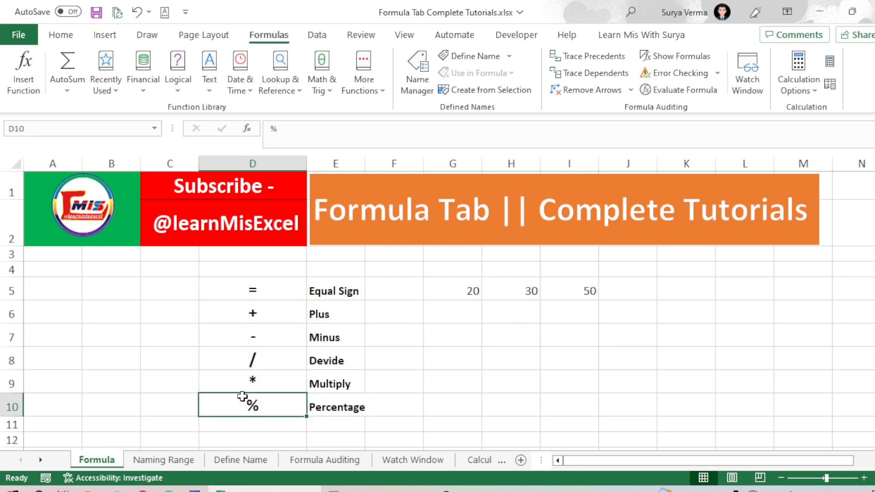
click(255, 312)
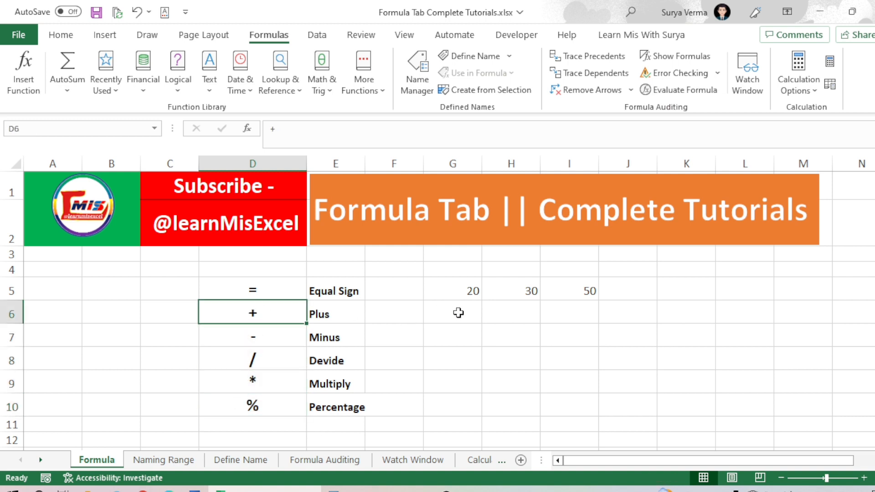
click(592, 293)
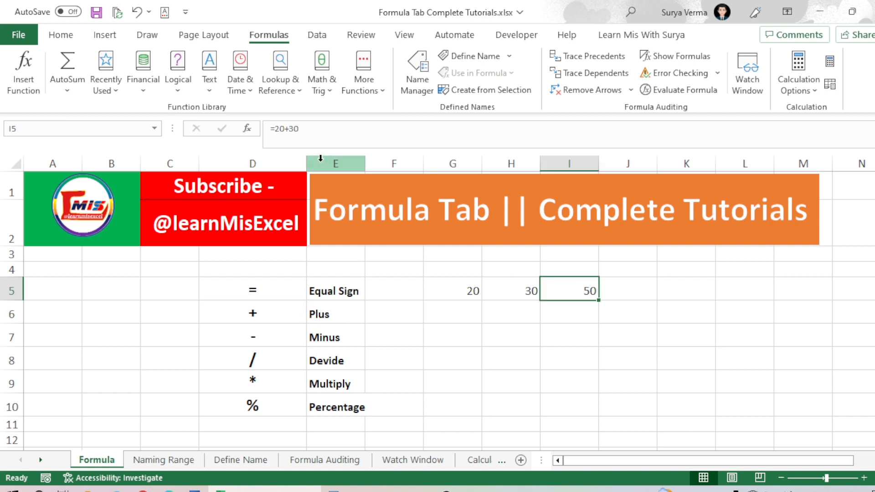
click(463, 312)
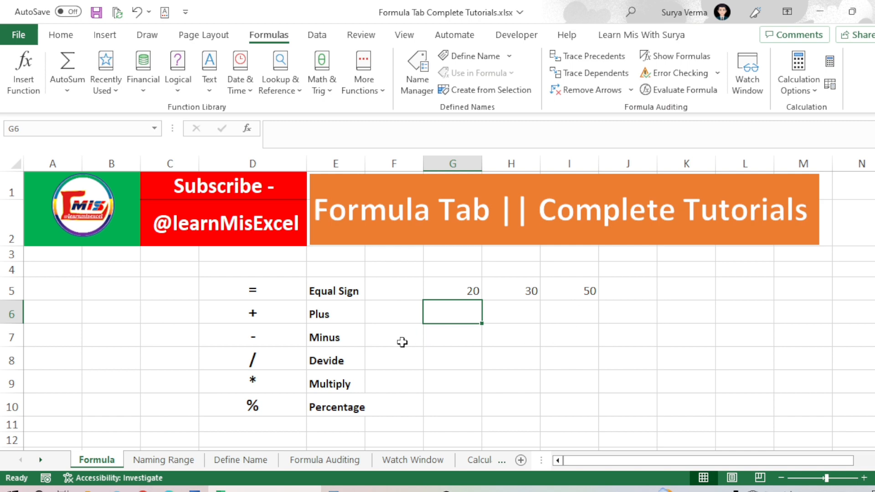
- Enter the subtraction formula =H5-G5 in cell I7 of the Minus row and check it
click(570, 339)
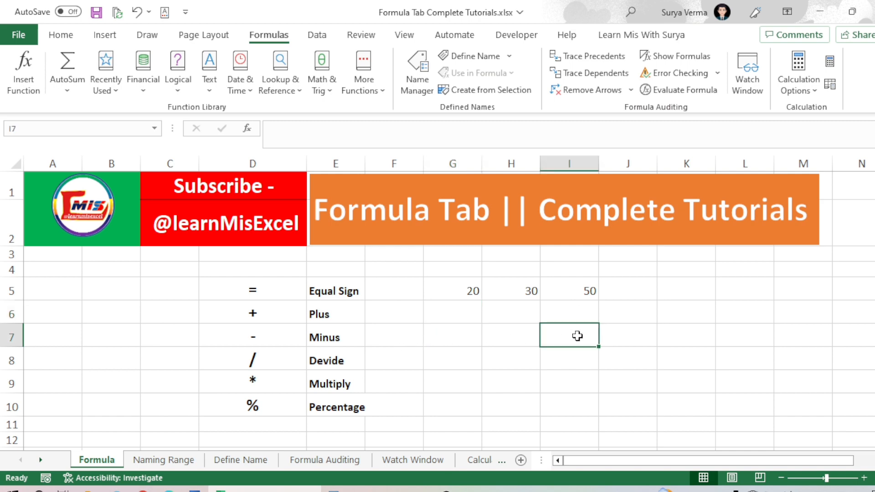
text(=)
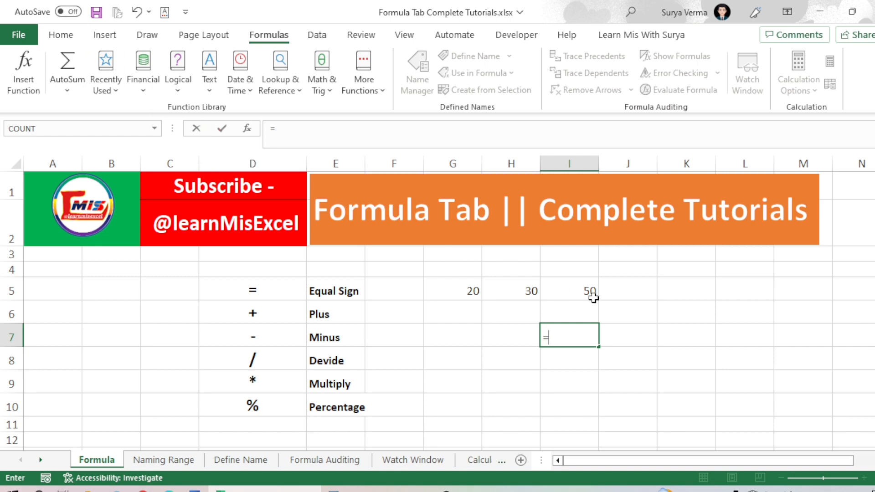
click(532, 289)
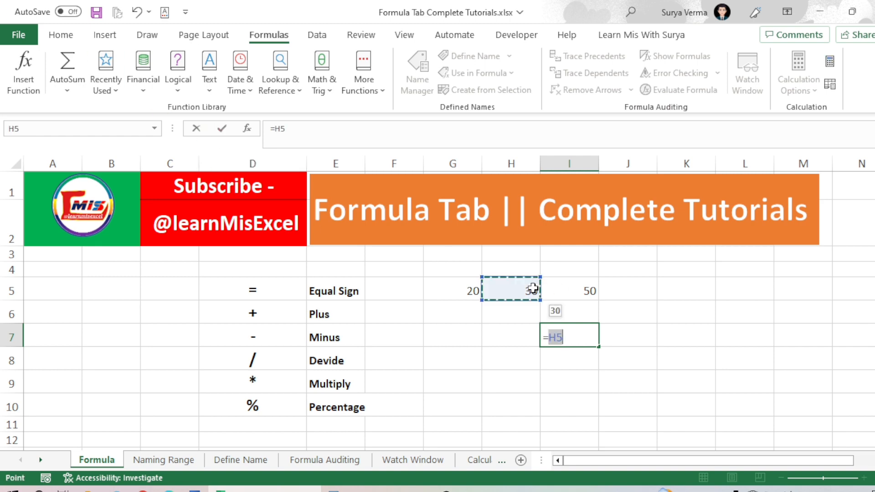
text(-)
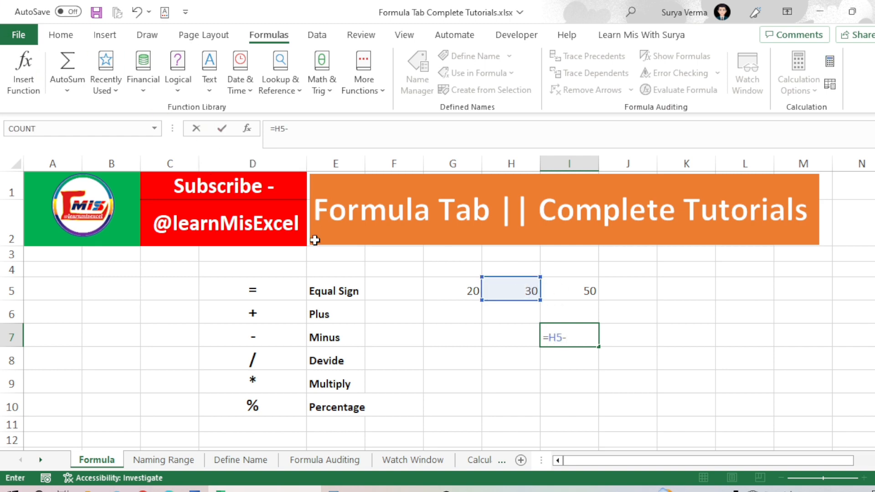
click(451, 283)
key(Return)
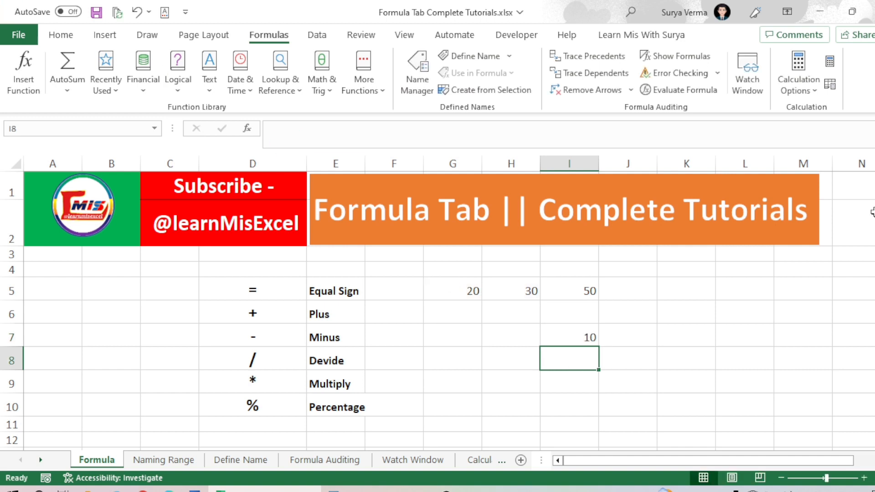
click(563, 337)
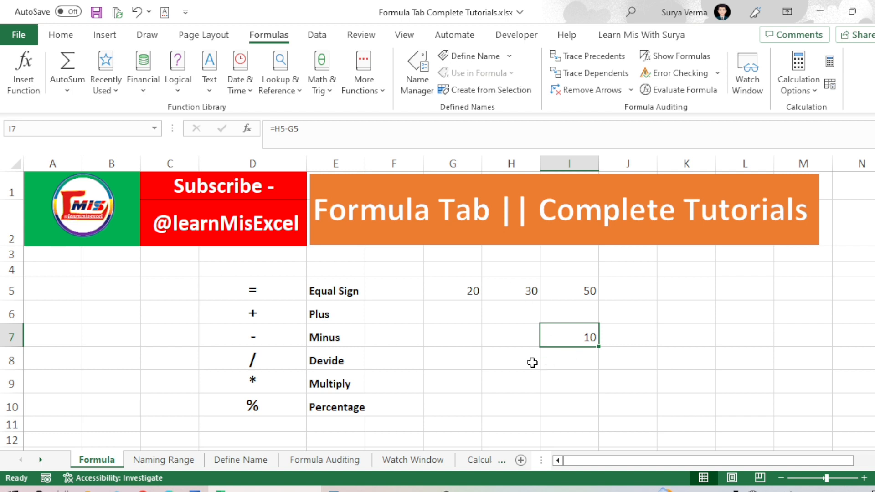
- Enter the division formula =30/10 in cell G8 of the Devide row
click(458, 356)
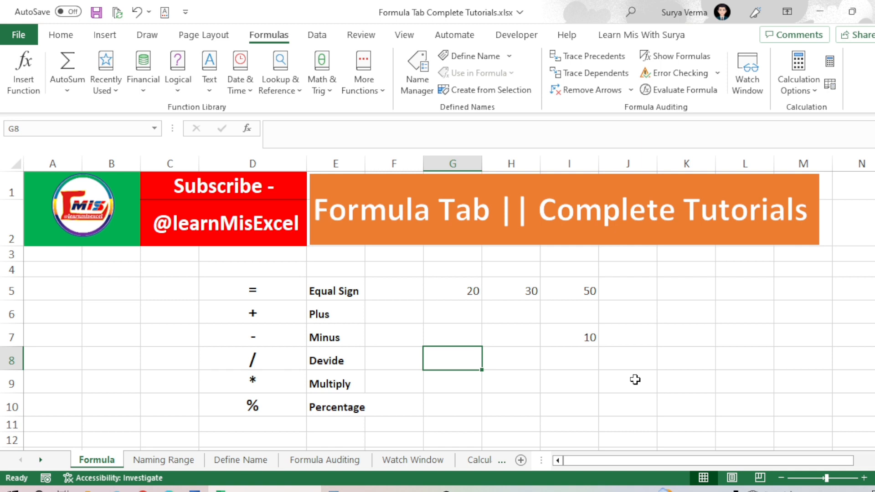
text(=30)
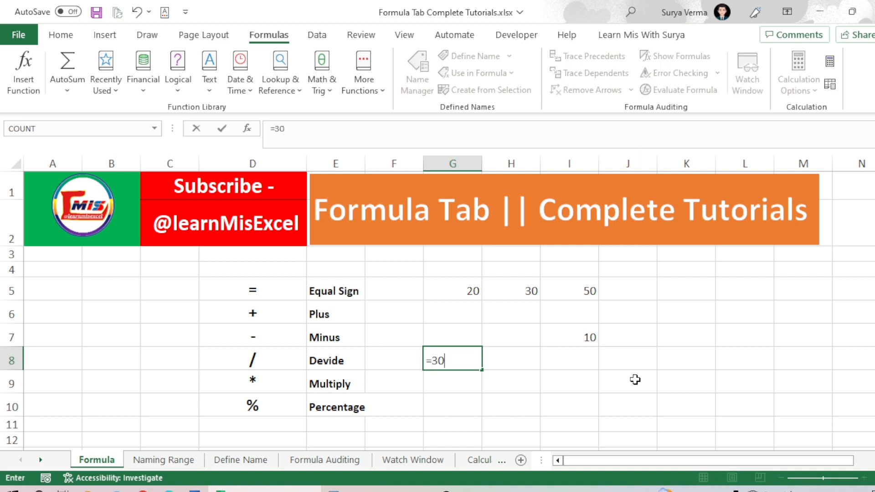
text(/10)
key(Return)
key(Up)
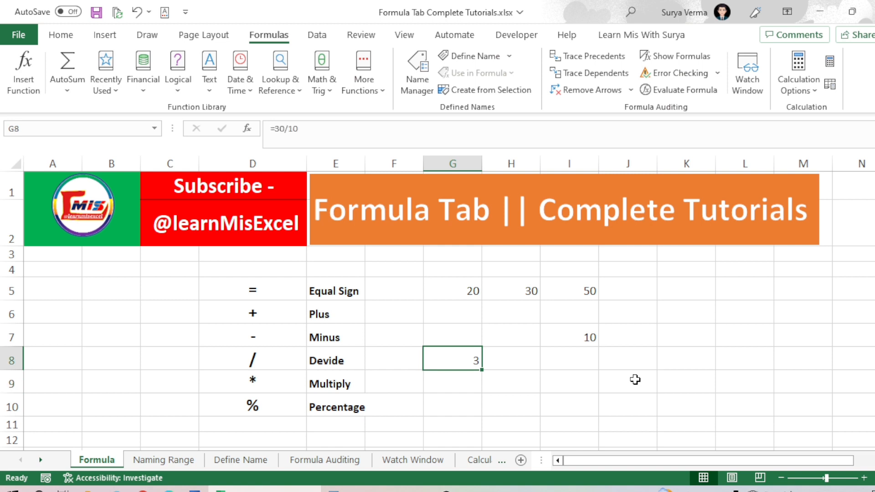
- Enter a multiplication formula for 10*30 in cell G9 of the Multiply row
key(Down)
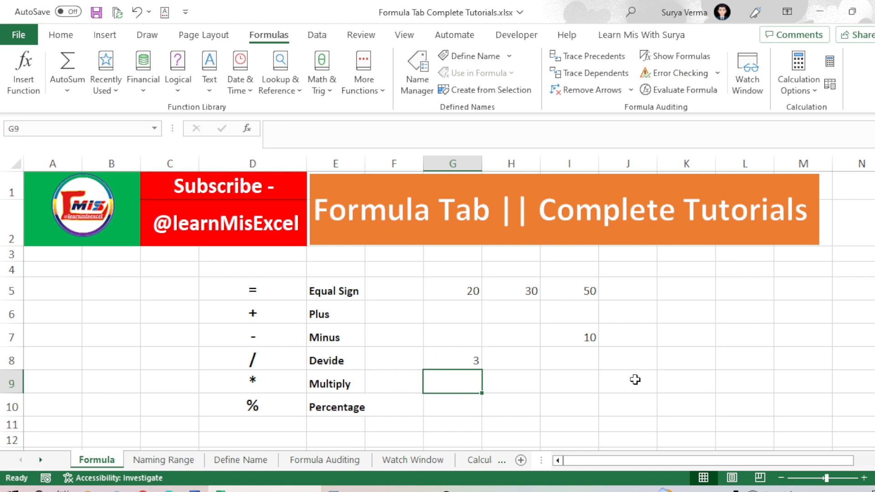
text(=10)
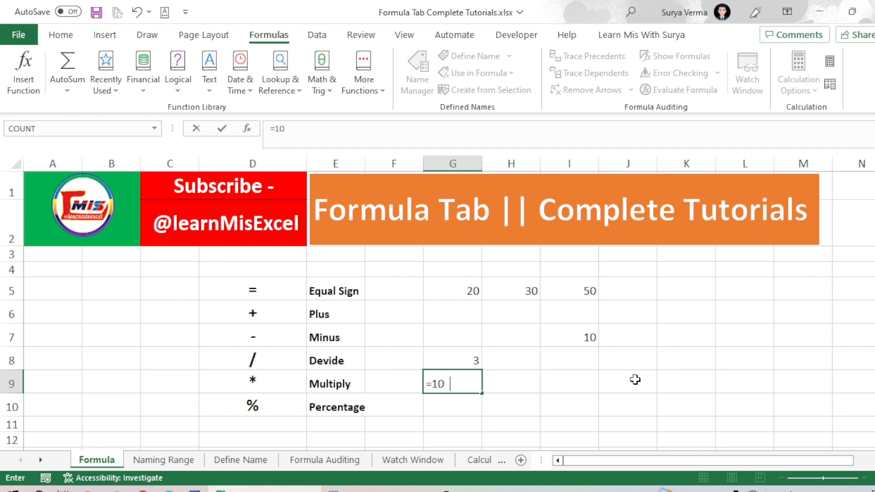
text(*30)
key(Return)
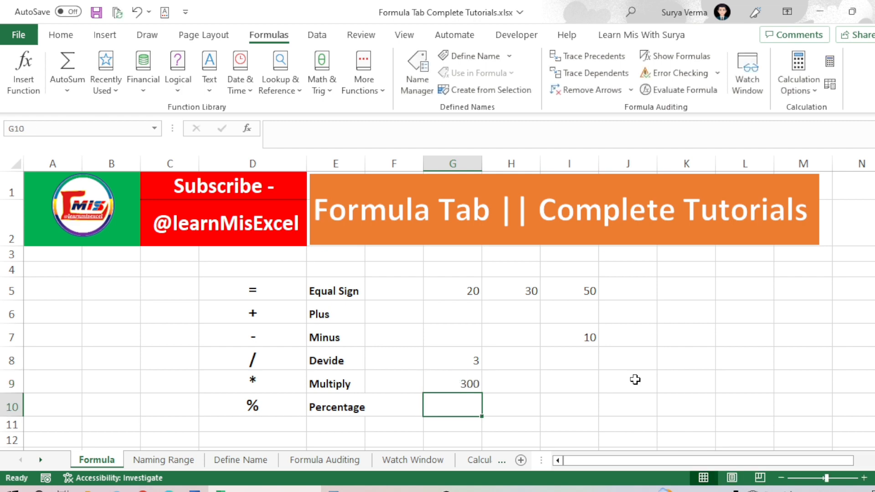
key(Up)
- Enter the percentage formula =G9*5/100 in cell G10 of the Percentage row
key(Down)
text(=)
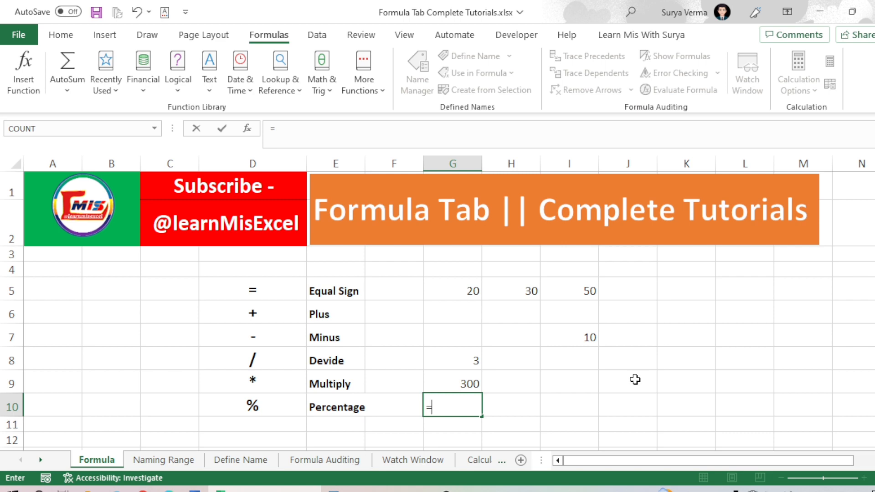
click(475, 383)
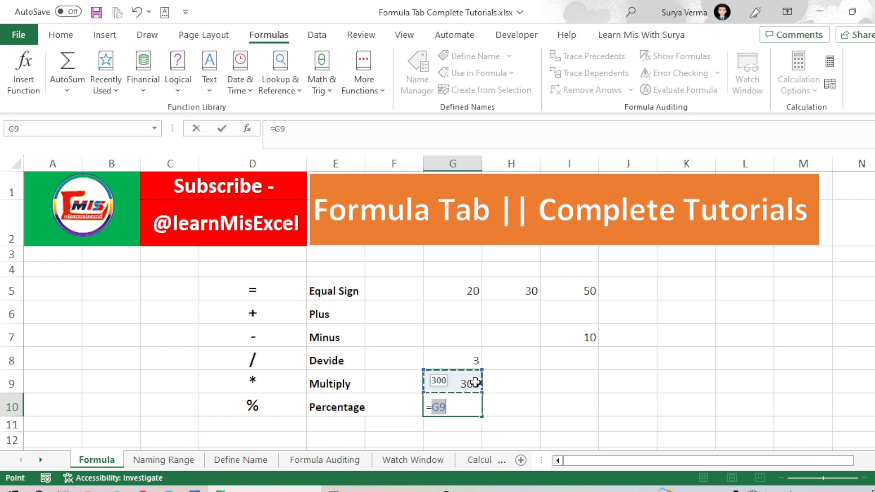
text(*)
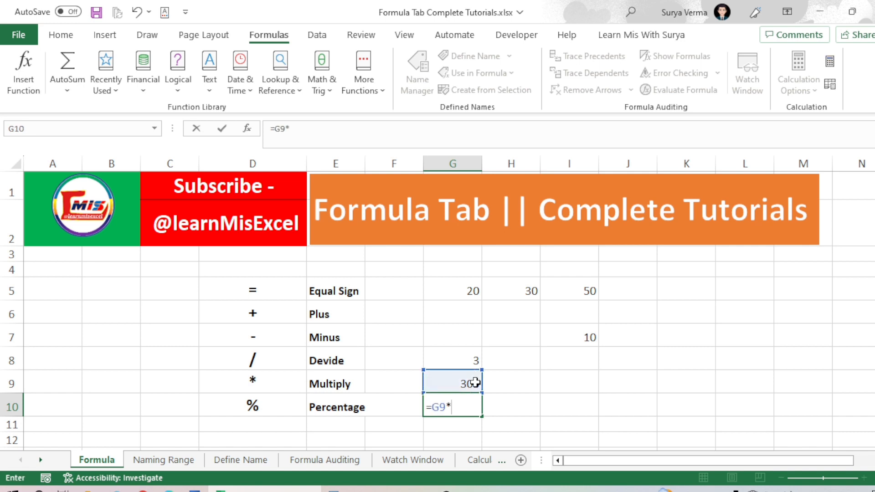
text(5/100)
key(Return)
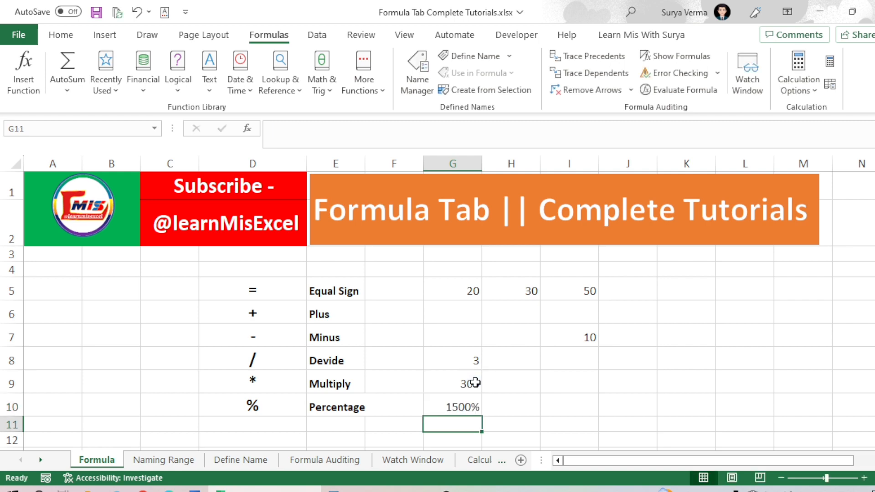
key(Up)
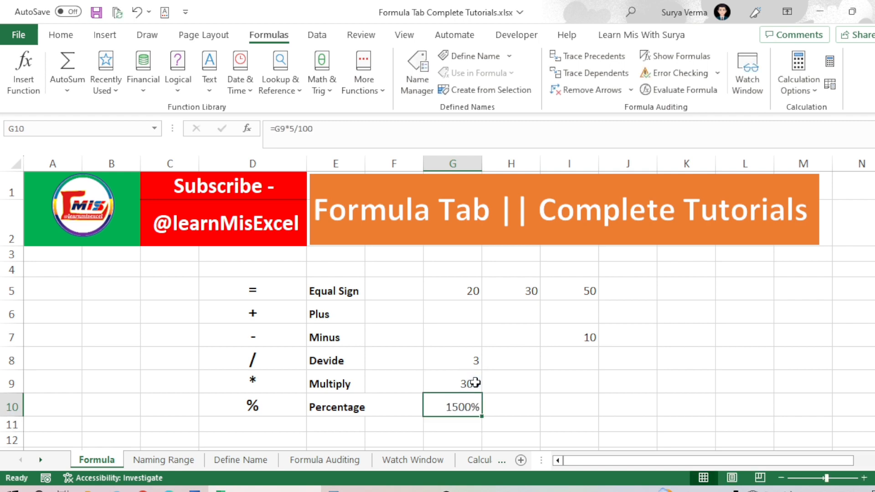
key(Delete)
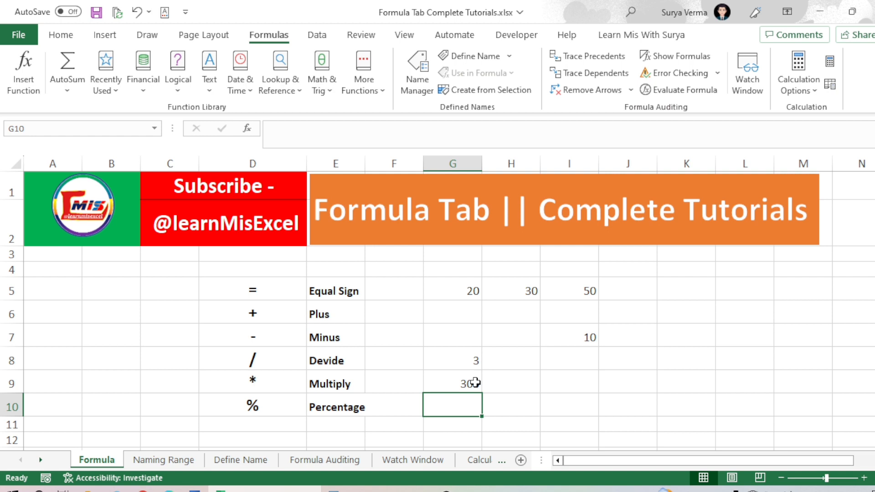
key(Right)
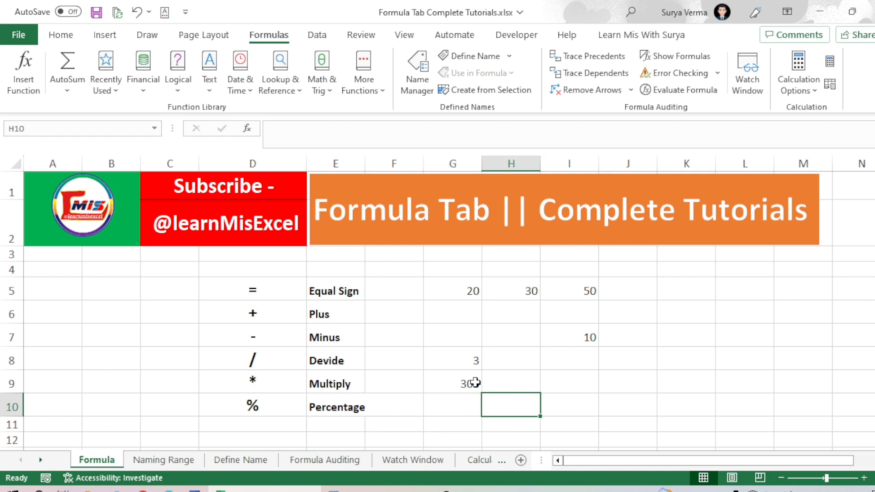
key(Left)
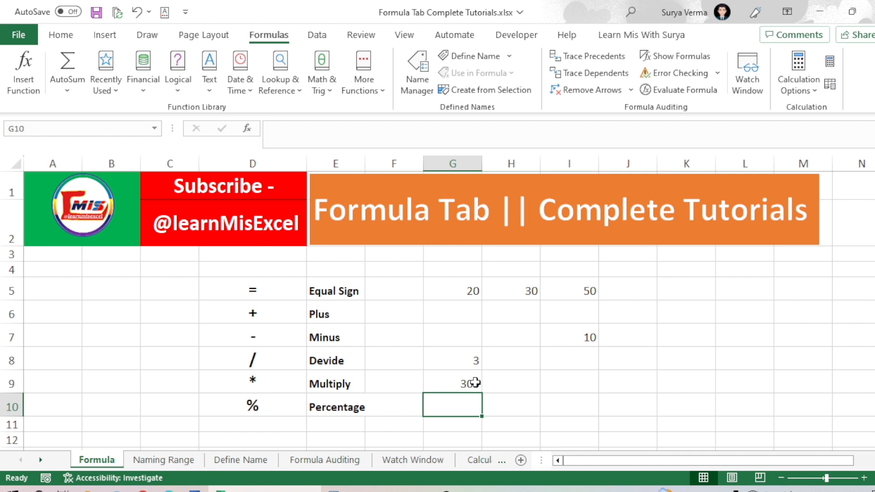
key(ctrl+z)
- Apply the General number format to the percentage result in cell G10
key(ctrl+1)
click(388, 146)
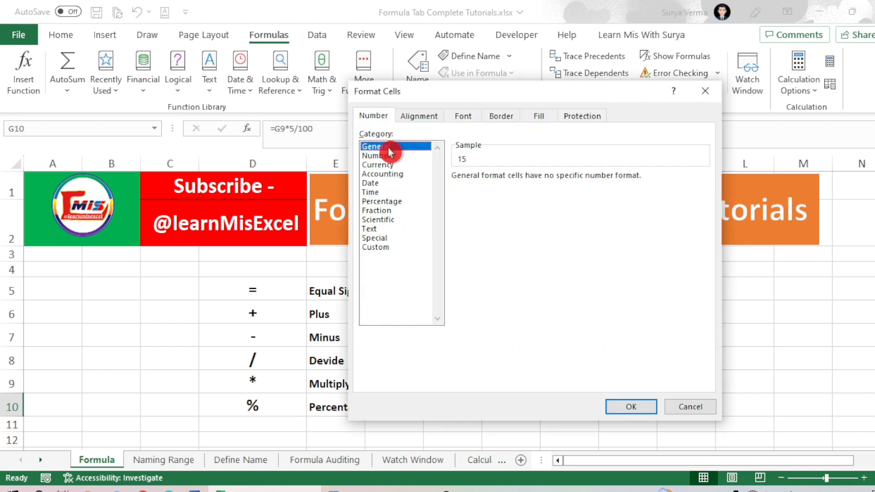
click(631, 406)
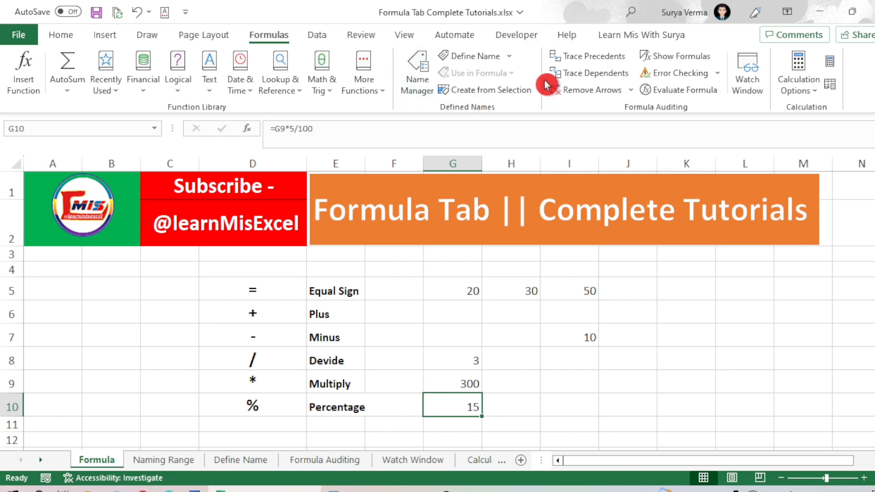
- Review the naming rules on the Naming Range sheet alongside the Name, Scope and Refers to fields for a new name
click(164, 463)
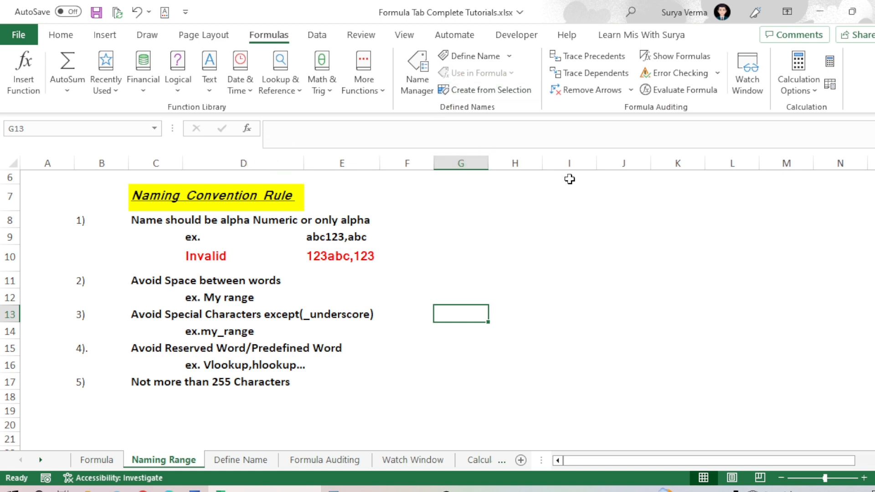
click(495, 59)
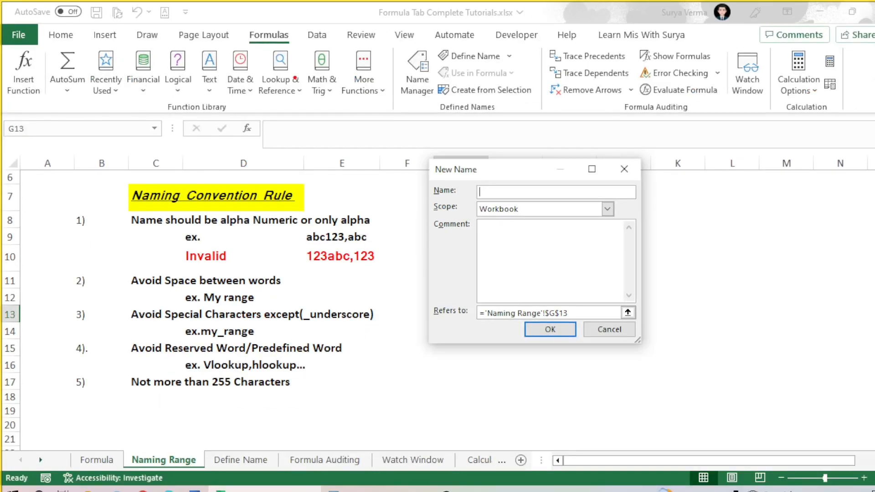
drag(491, 192, 507, 193)
drag(308, 246, 342, 245)
drag(511, 193, 575, 193)
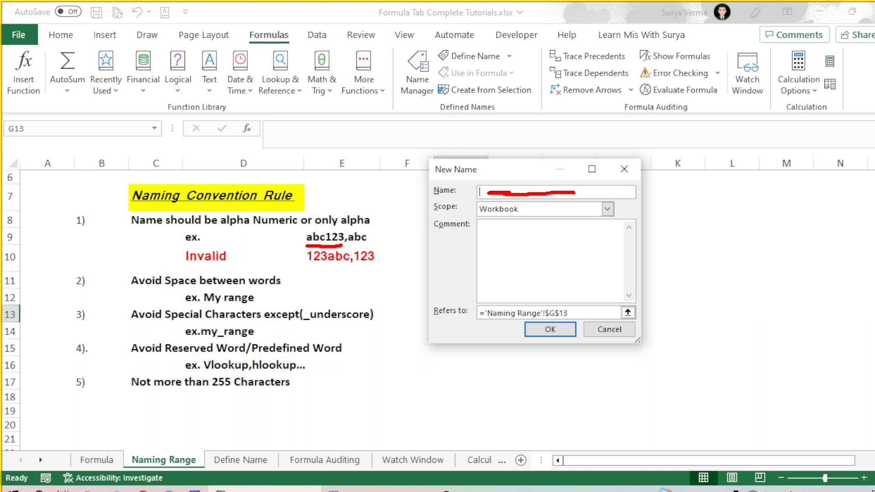
mouse_move(445, 220)
mouse_down()
mouse_move(531, 224)
mouse_move(547, 207)
mouse_move(460, 203)
mouse_move(449, 218)
mouse_up()
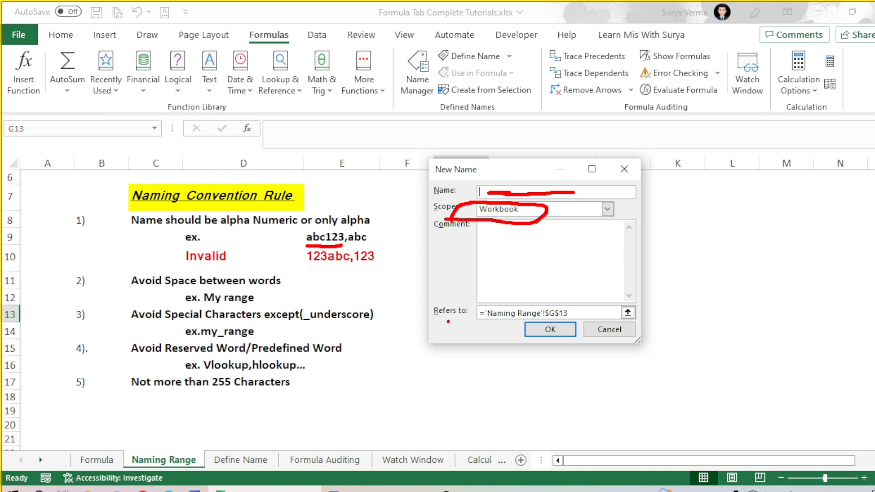
drag(444, 322, 476, 326)
click(611, 331)
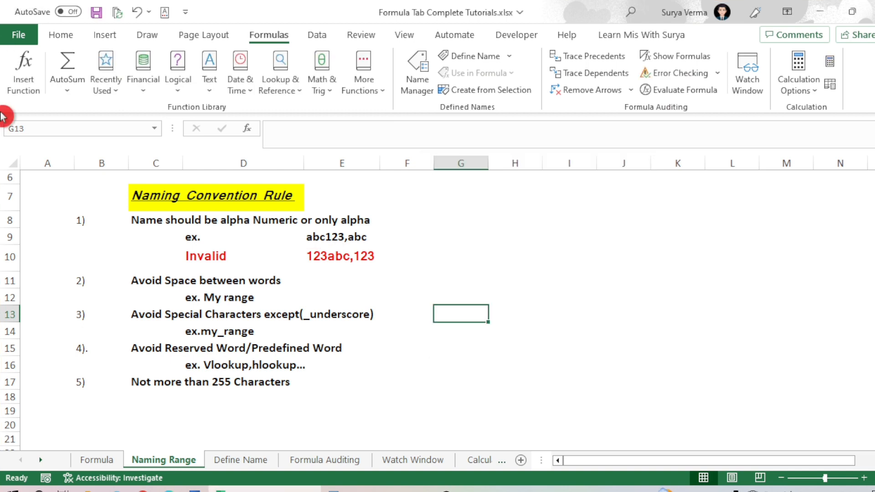
- On the Define Name sheet, enter =SUM(C7:C15) in cell J7 to total the Jan column and check the formula
click(240, 460)
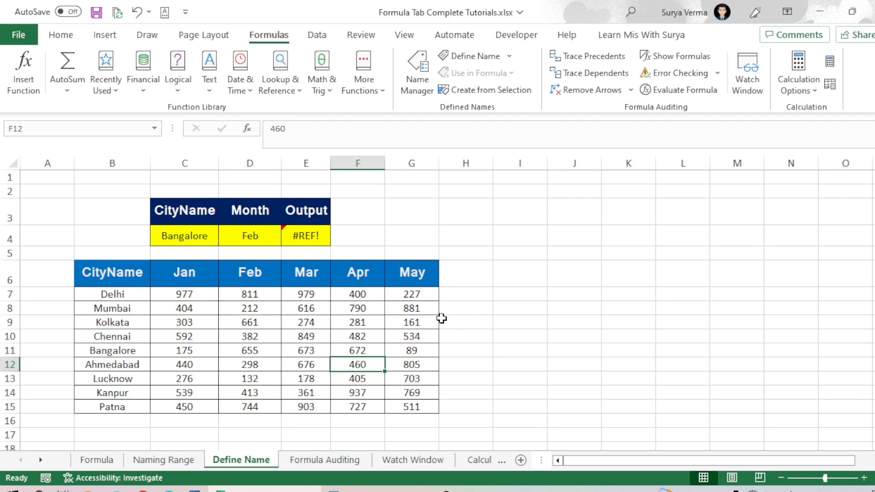
click(590, 294)
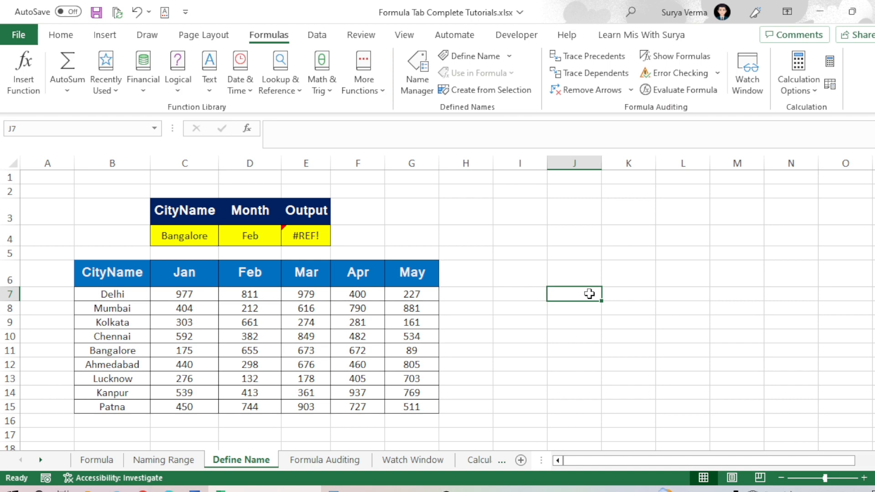
text(=sum)
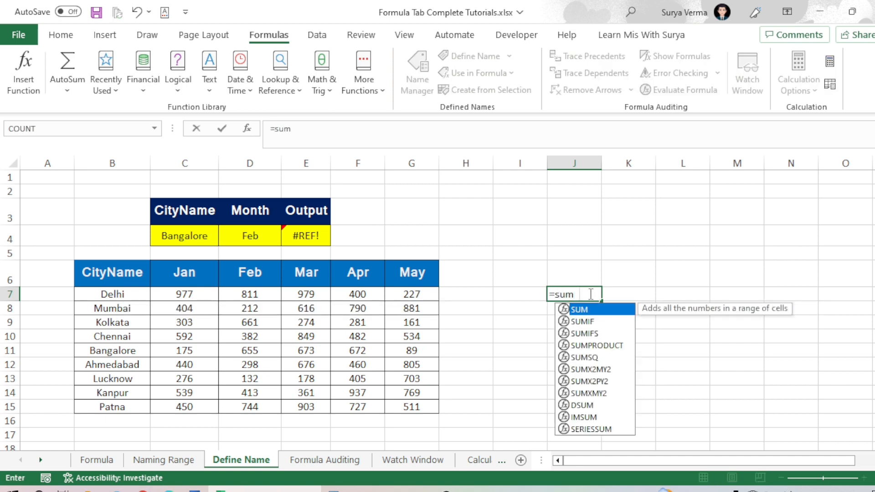
key(Tab)
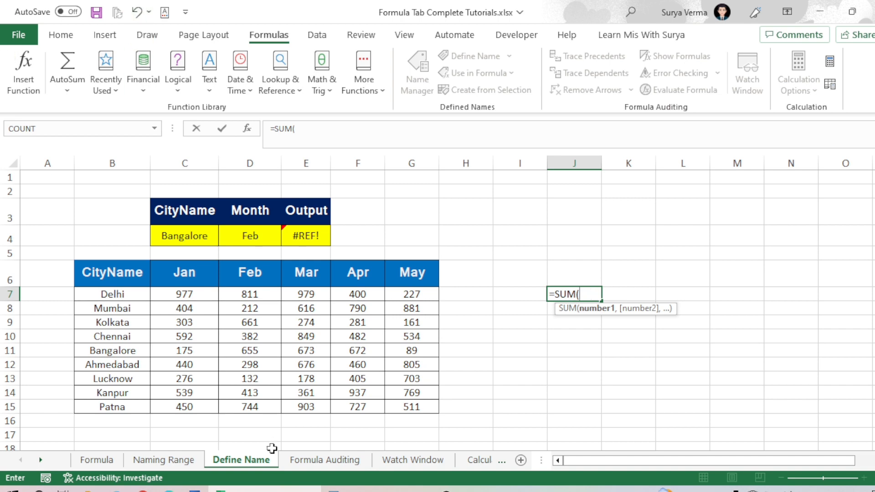
drag(182, 294, 190, 402)
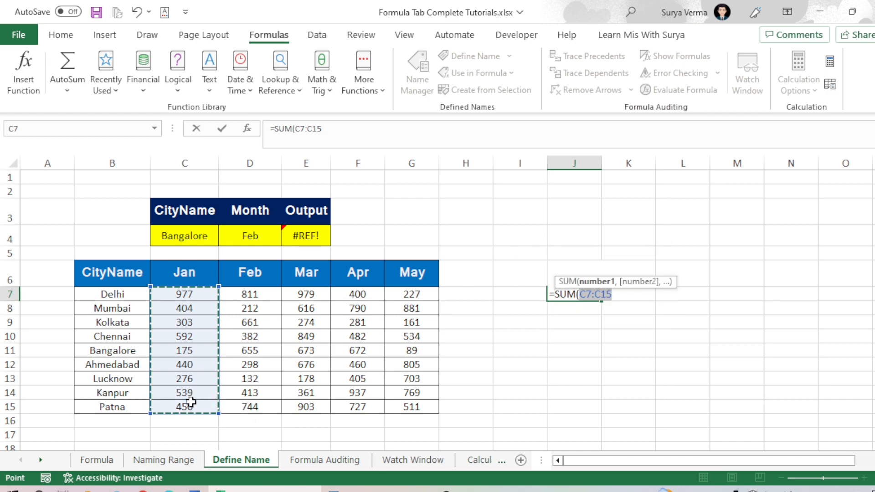
text())
key(Return)
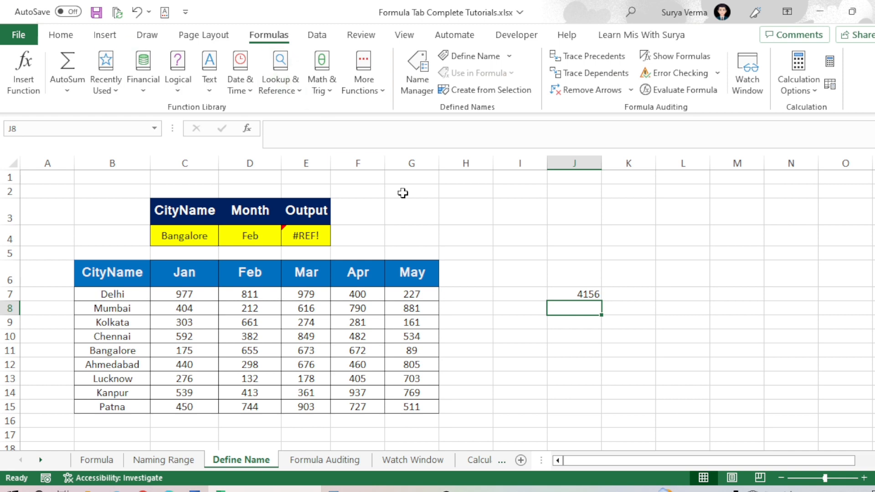
click(558, 294)
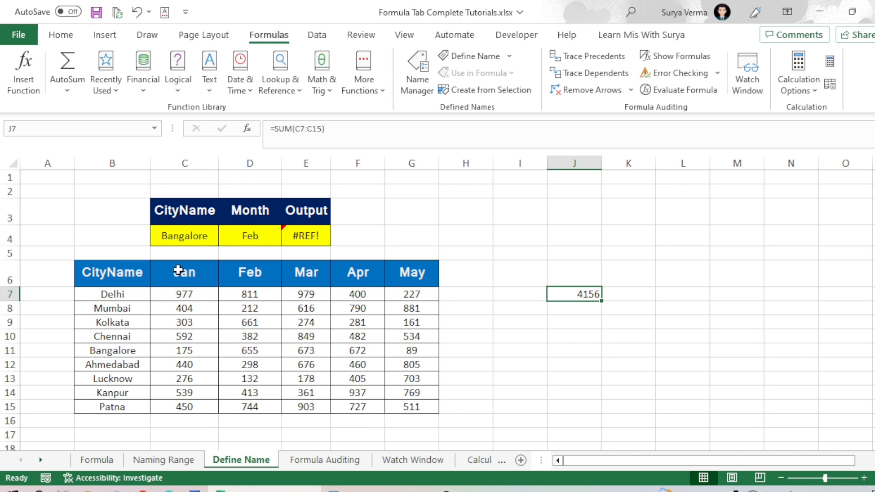
- Define the workbook-scoped name Jan for the range C6:C15, including the header
drag(178, 271, 182, 404)
click(472, 57)
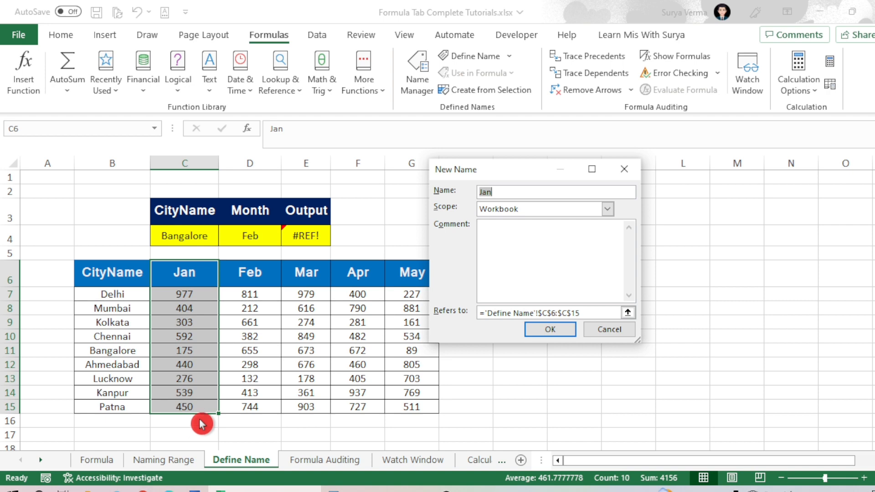
click(541, 328)
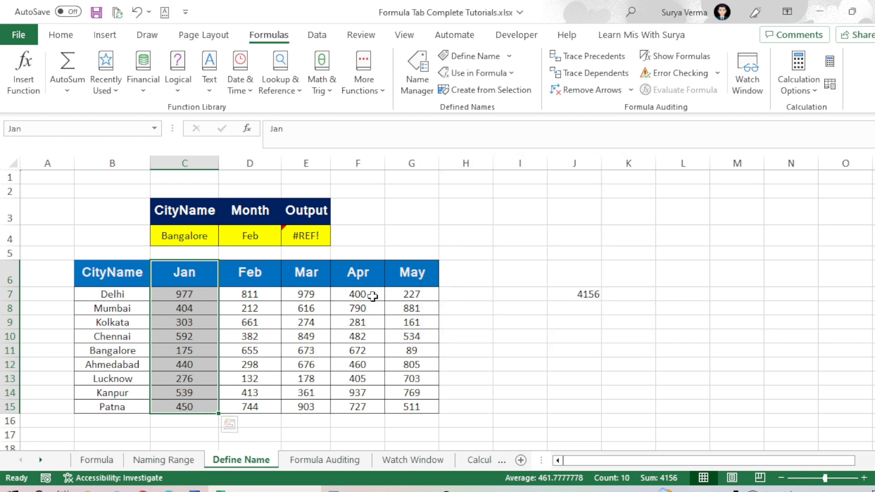
- Check the name Jan in the Name Manager and in the list of names available for formulas
click(177, 279)
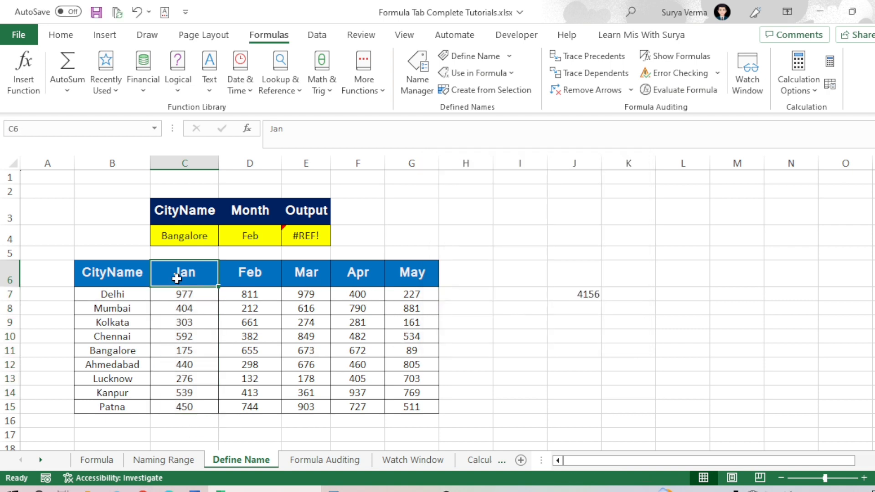
click(416, 73)
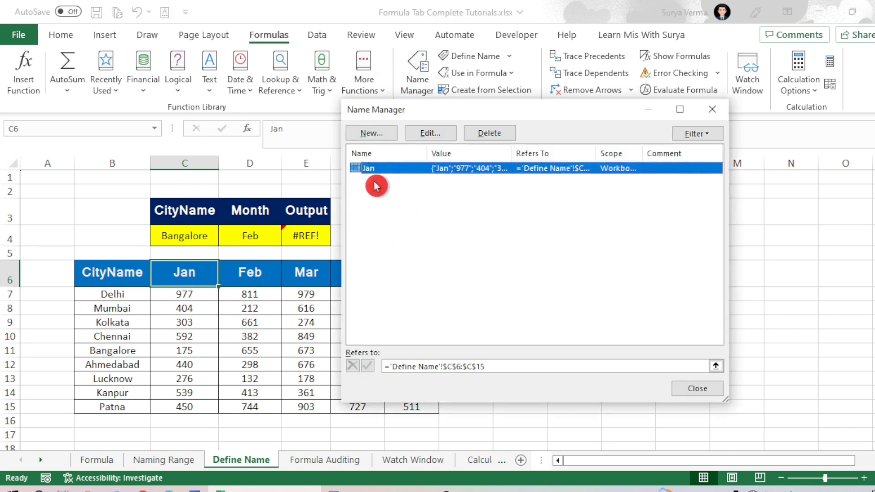
click(712, 109)
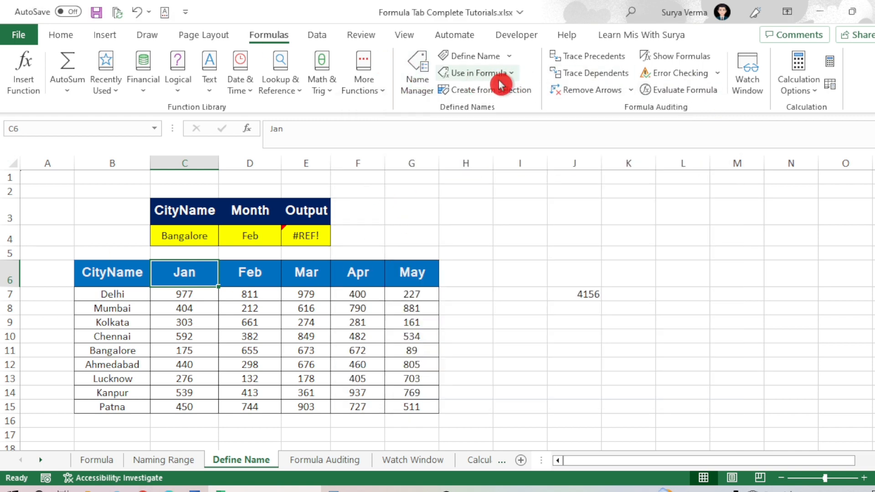
click(512, 74)
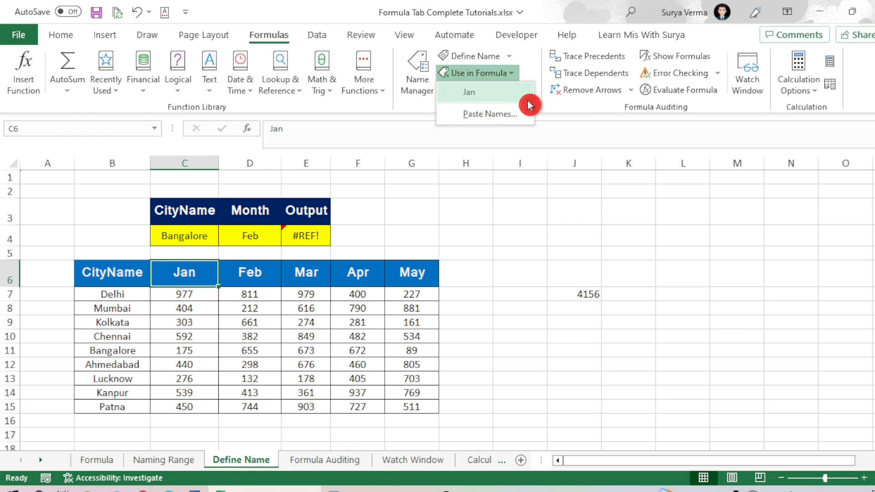
- Delete the defined name Jan through the Name Manager
click(416, 85)
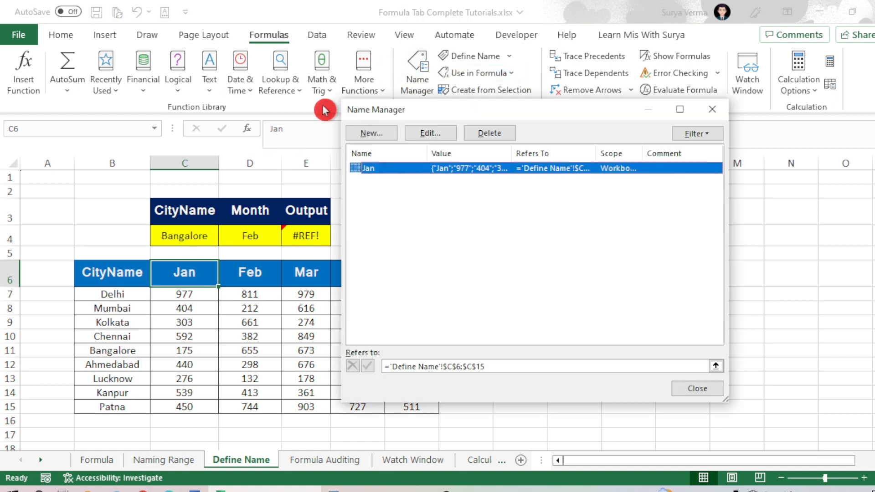
click(489, 133)
click(477, 290)
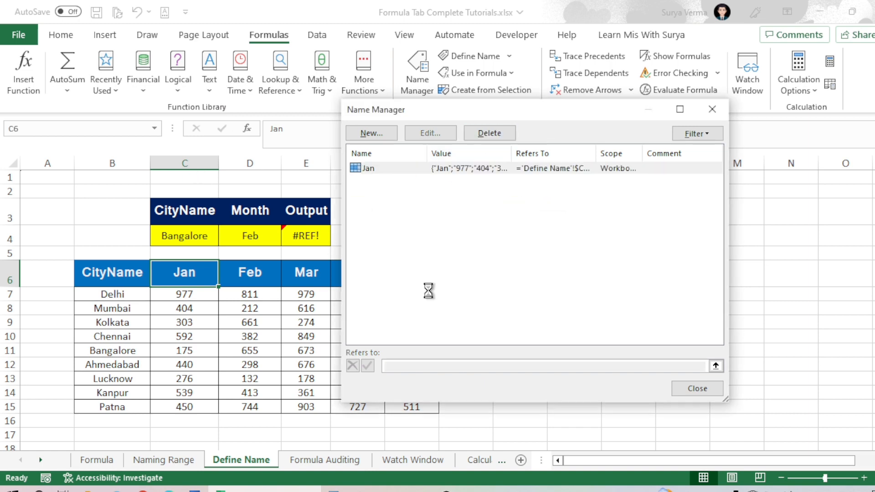
click(705, 388)
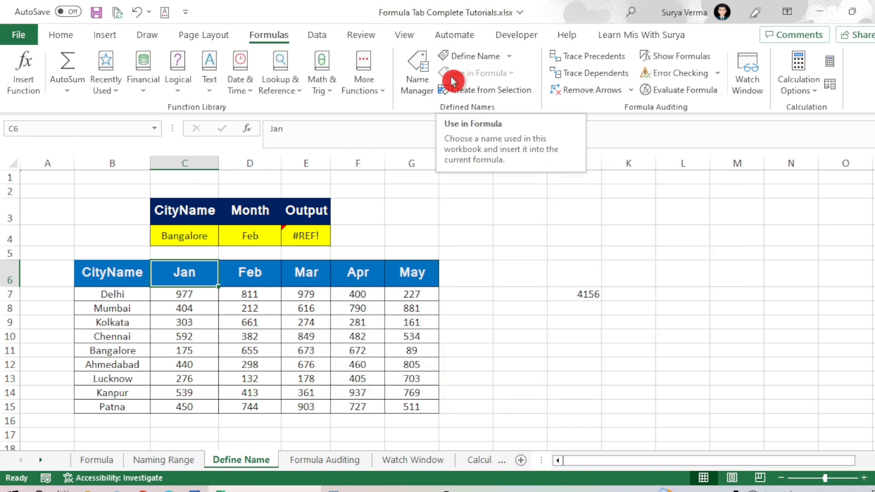
- Define the workbook-scoped name Jan for the values in C7:C15 and check that it is available for formulas
click(497, 58)
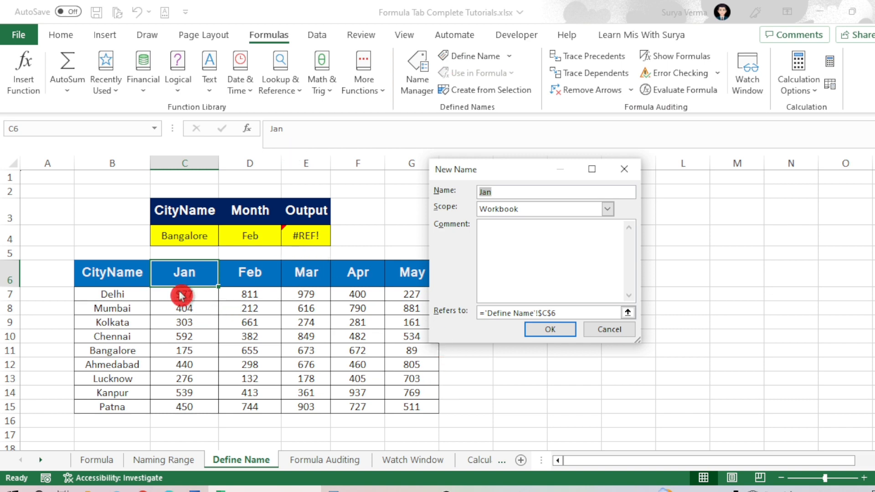
click(521, 313)
drag(168, 294, 179, 407)
click(552, 333)
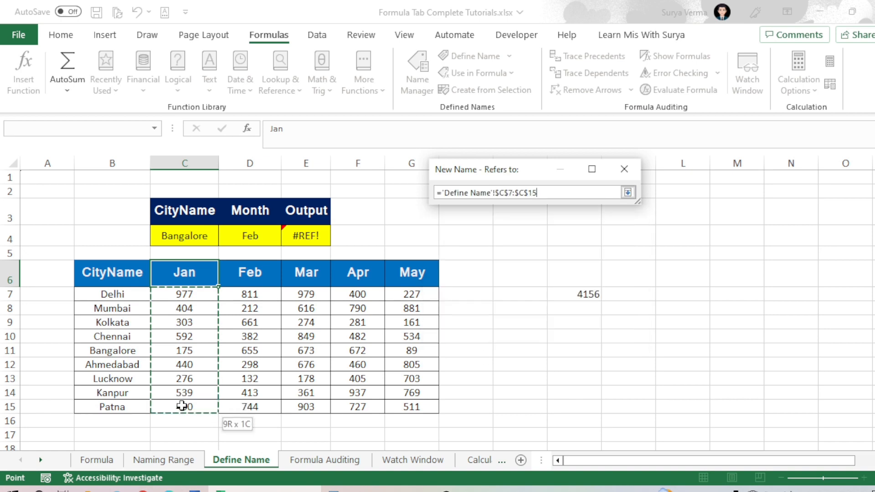
drag(182, 405, 182, 407)
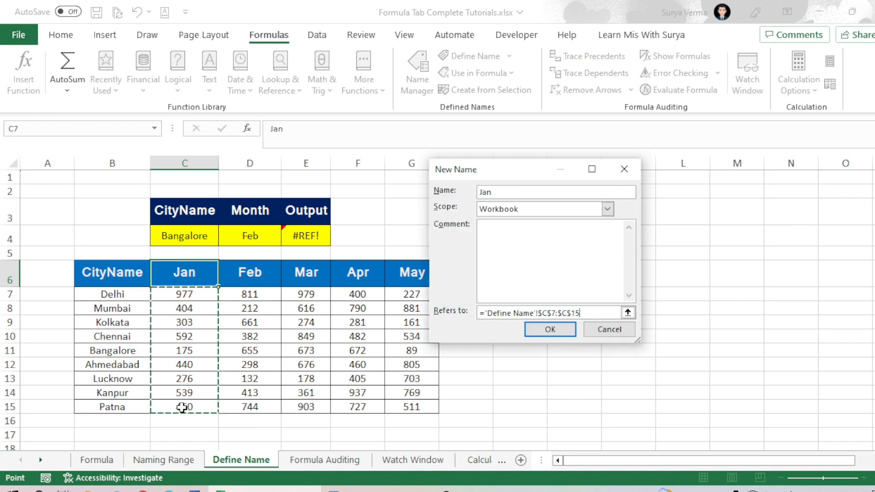
key(Return)
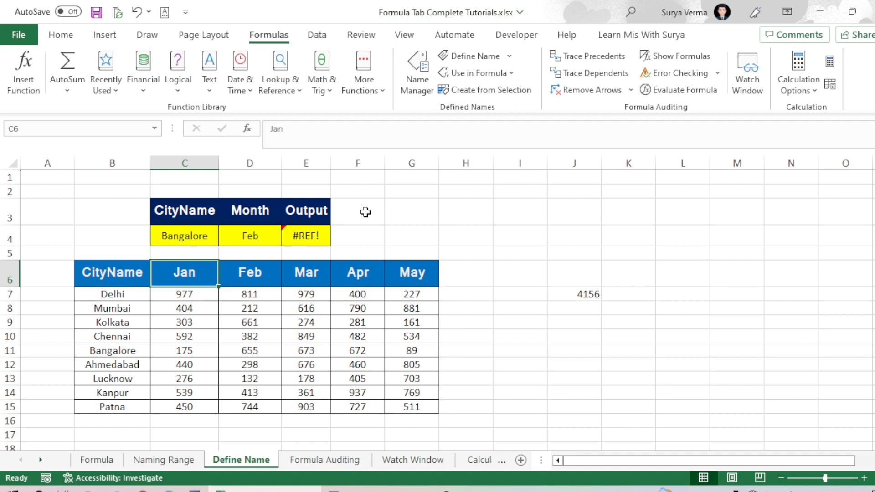
click(502, 73)
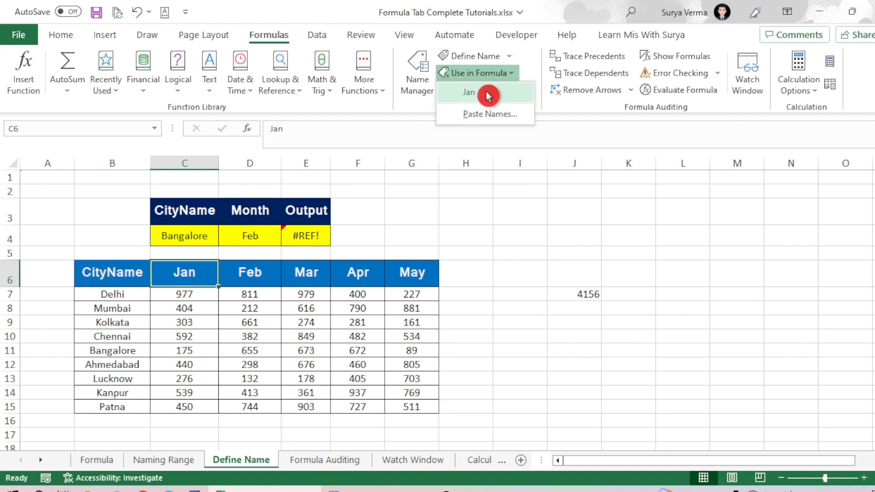
- Enter =SUM(Jan) in cell J9 to total the January values by name and check the formula
click(566, 321)
click(570, 321)
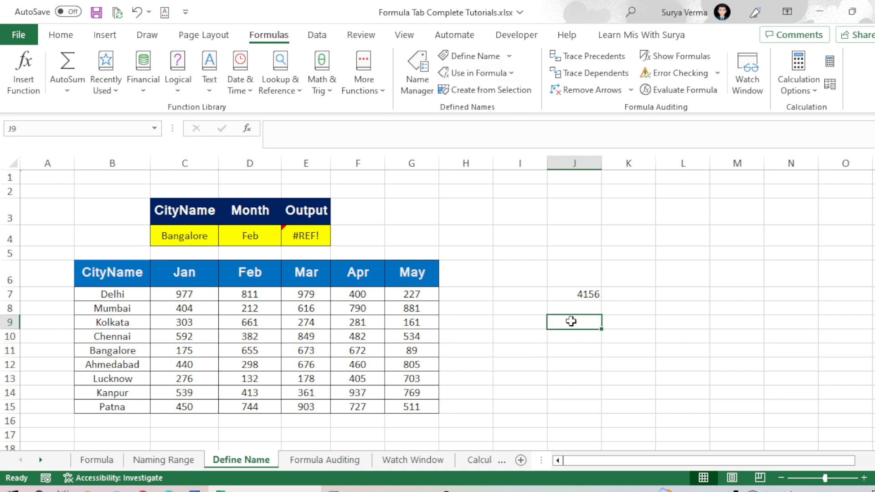
text(=sum)
key(Tab)
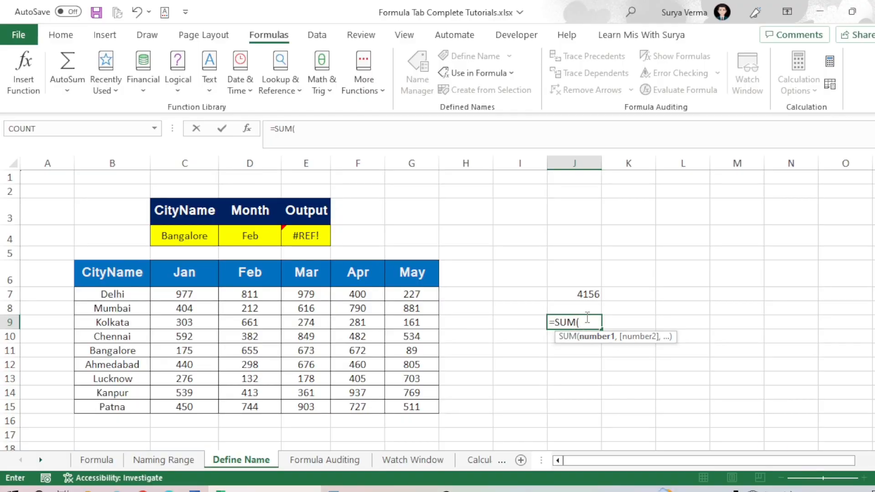
text(jan)
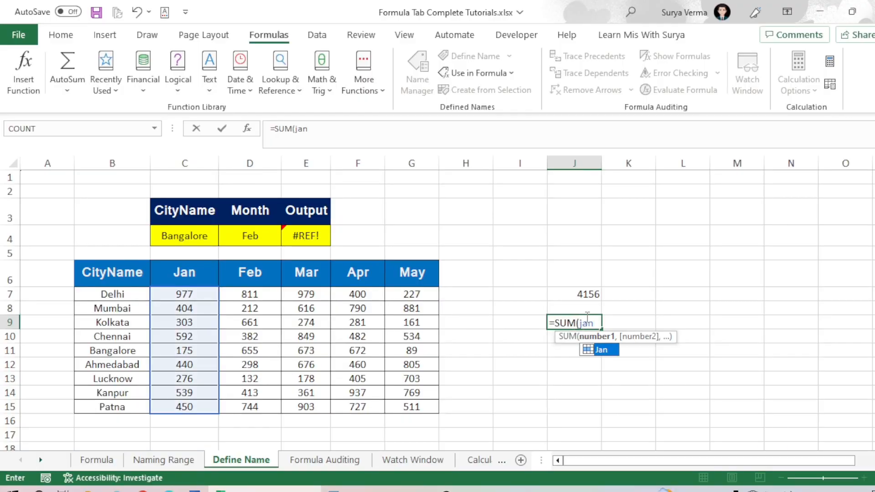
key(Return)
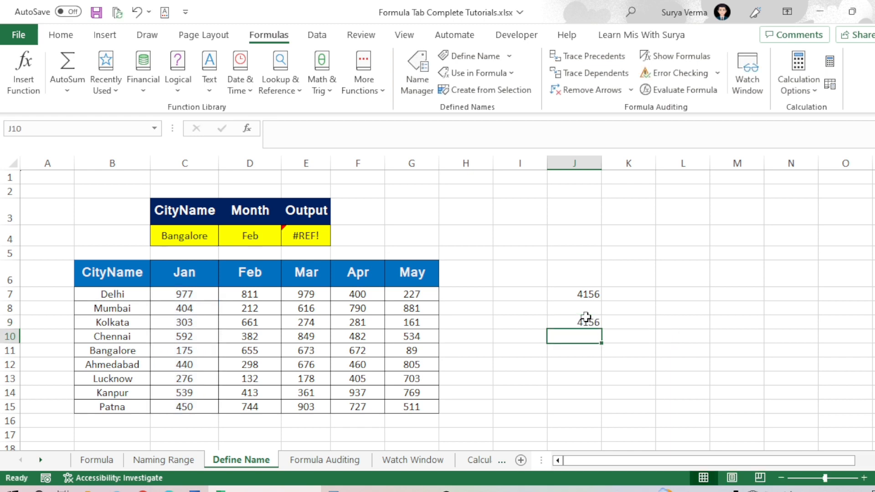
click(586, 319)
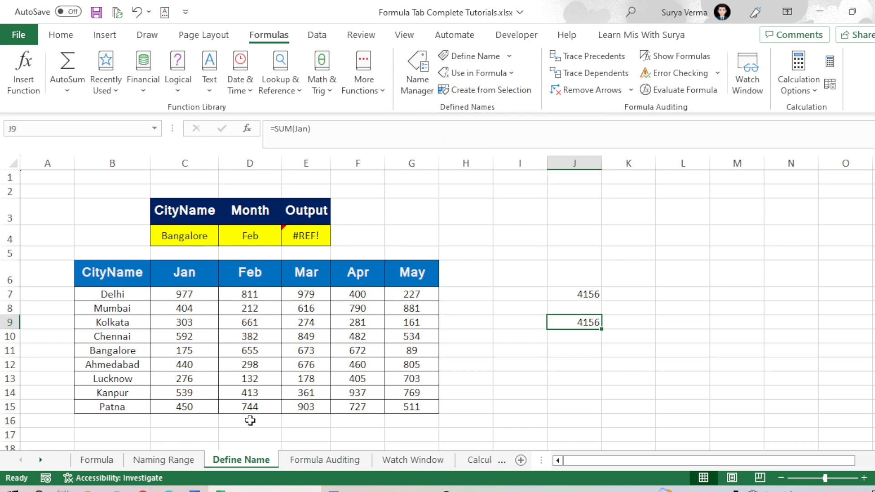
- Create named ranges from the top-row headers of the table B6:G15, leaving the left column option off
click(122, 275)
drag(161, 283, 395, 413)
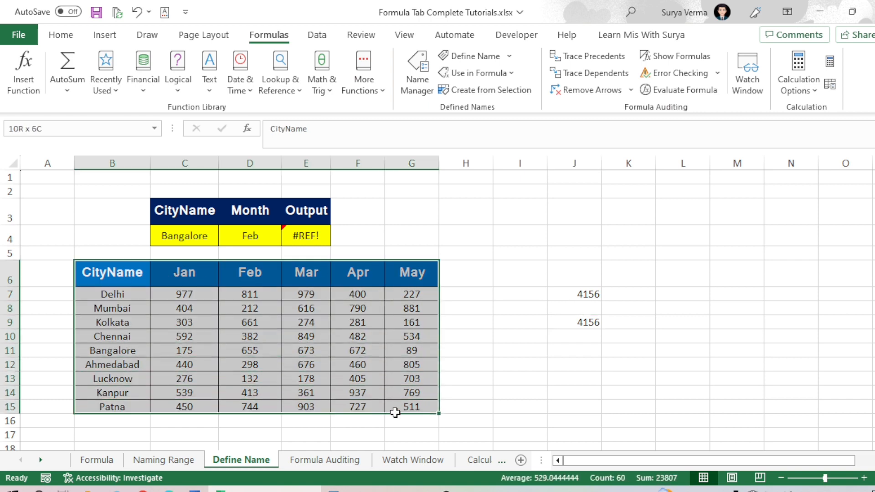
click(518, 90)
drag(464, 197, 490, 174)
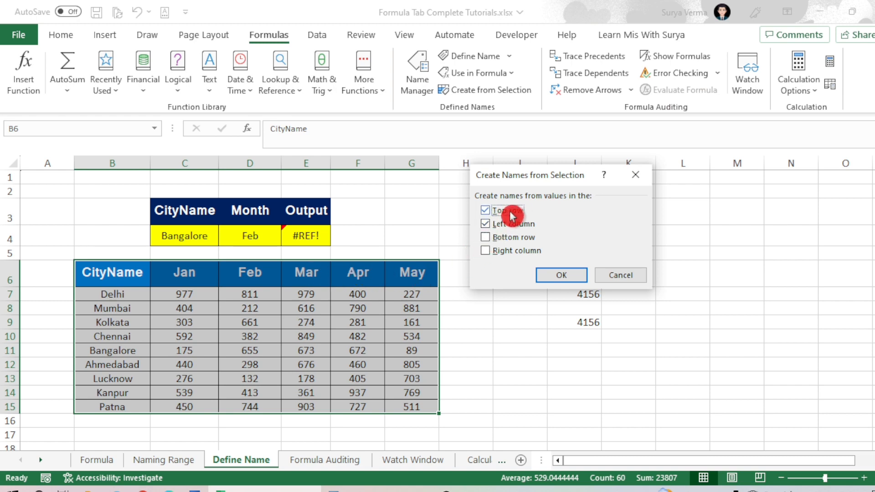
click(499, 224)
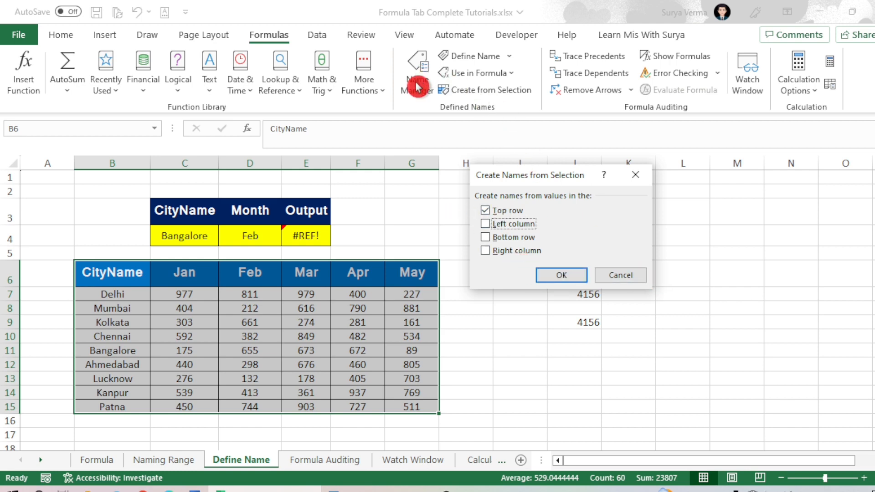
click(569, 279)
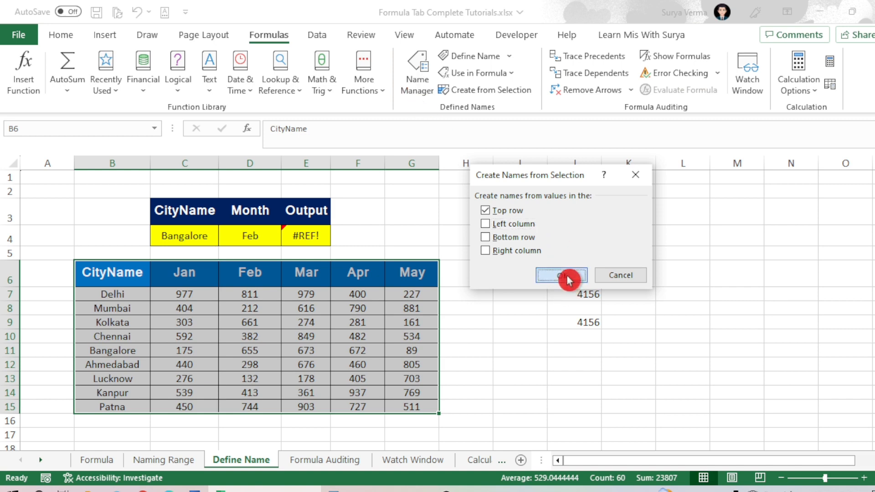
- Examine the cell range behind the name CityName and the blank new-name form in the Name Manager
click(416, 93)
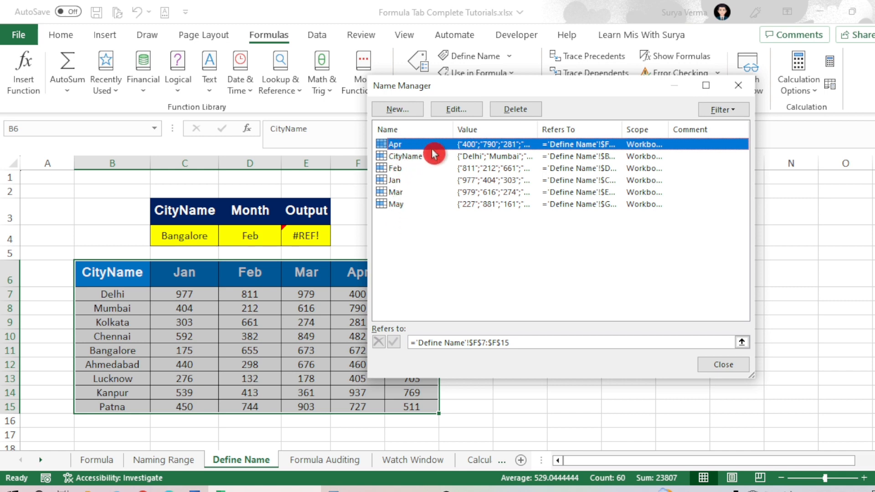
click(408, 157)
click(461, 113)
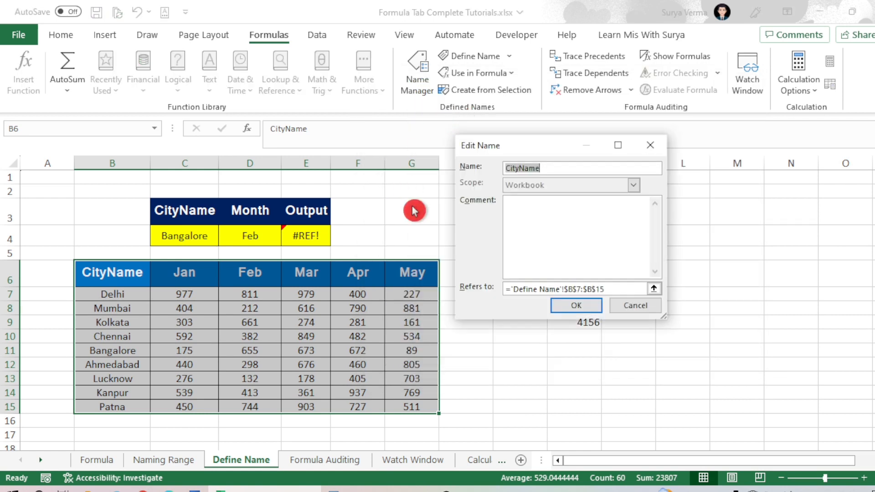
click(550, 289)
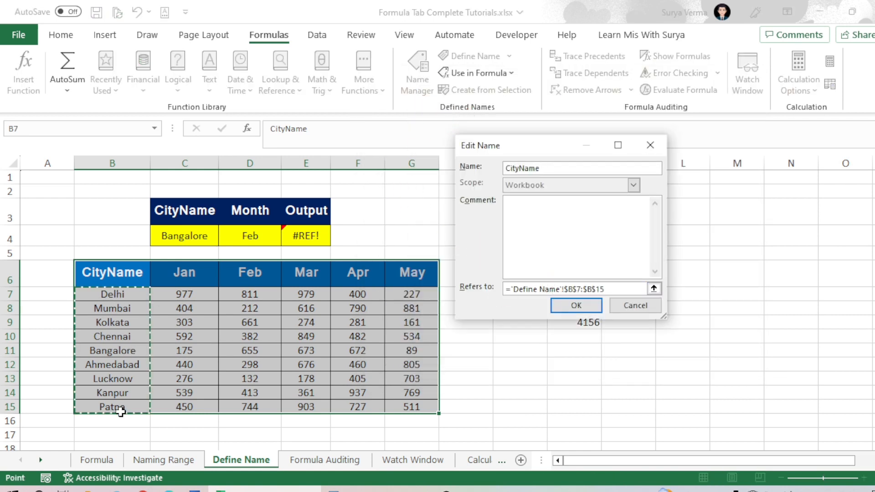
click(543, 165)
click(580, 307)
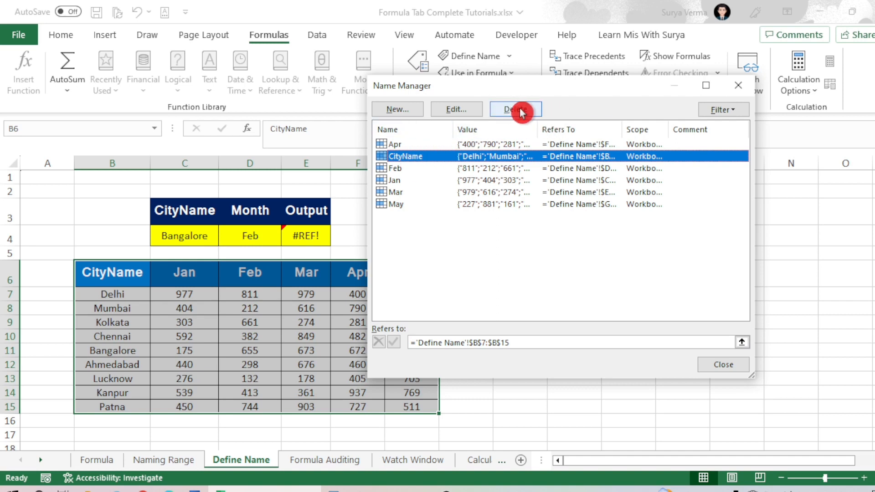
click(414, 112)
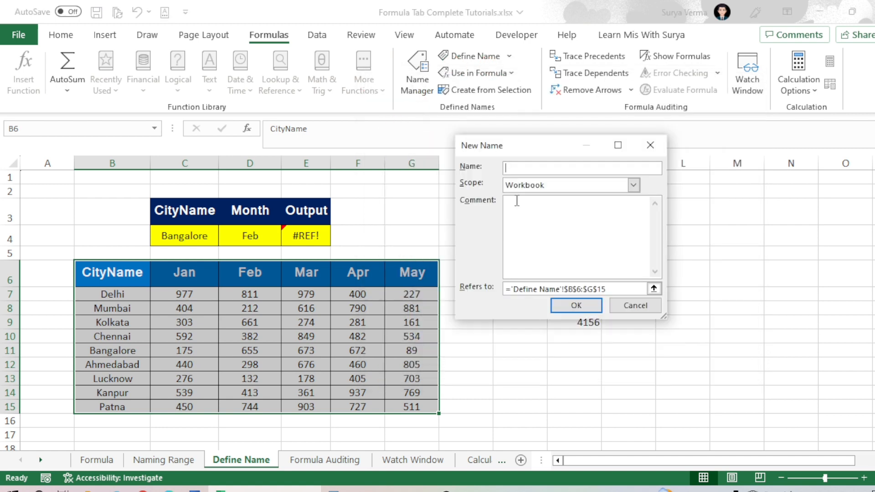
click(636, 306)
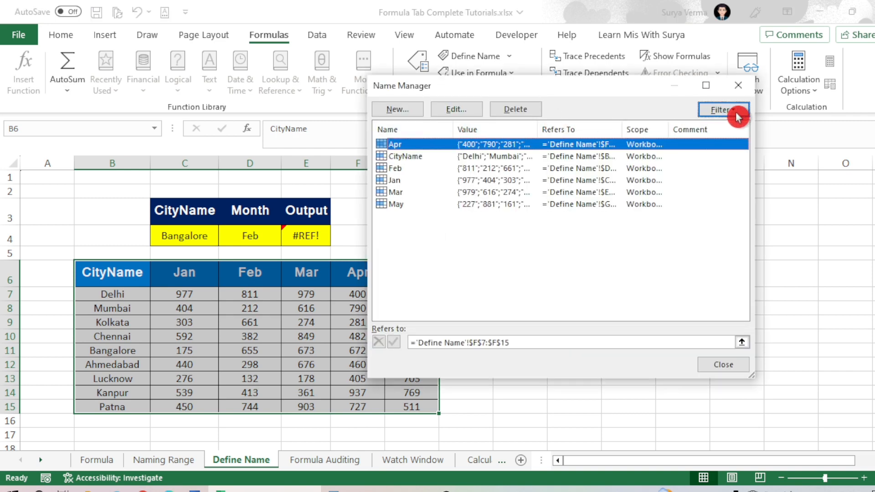
- Filter the Name Manager list to names scoped to the worksheet, clear the filter and close the manager
click(736, 112)
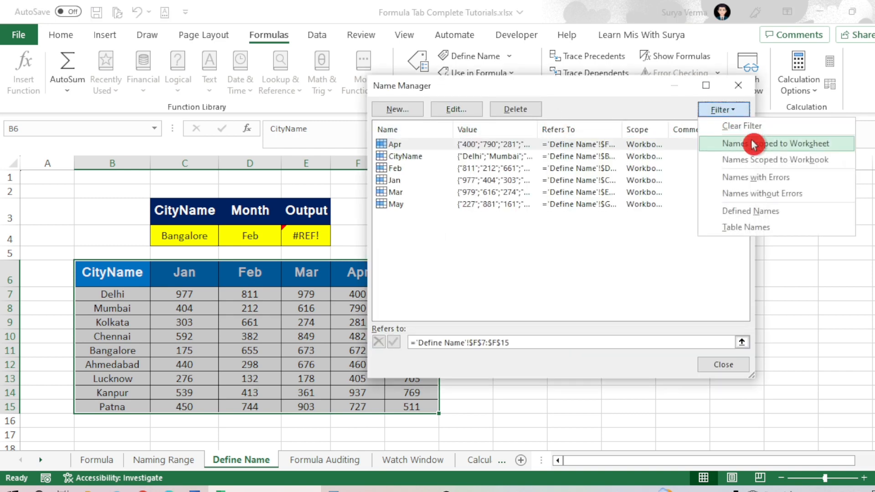
click(753, 144)
click(725, 108)
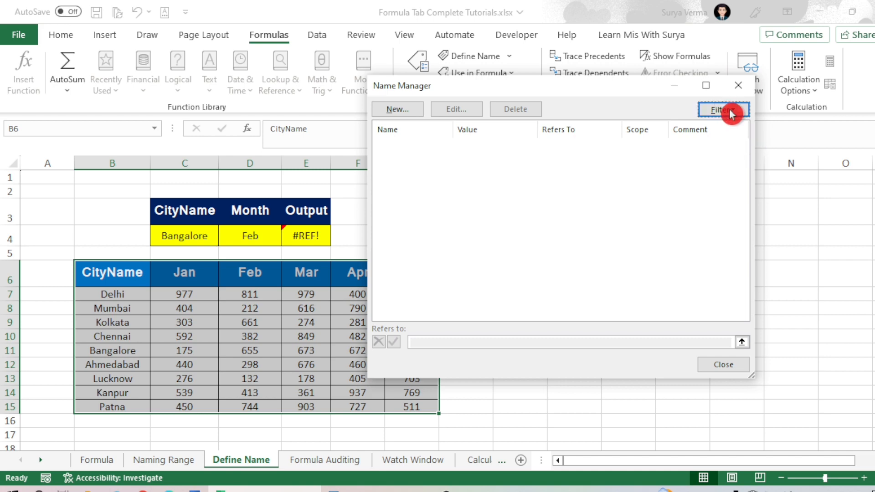
click(748, 129)
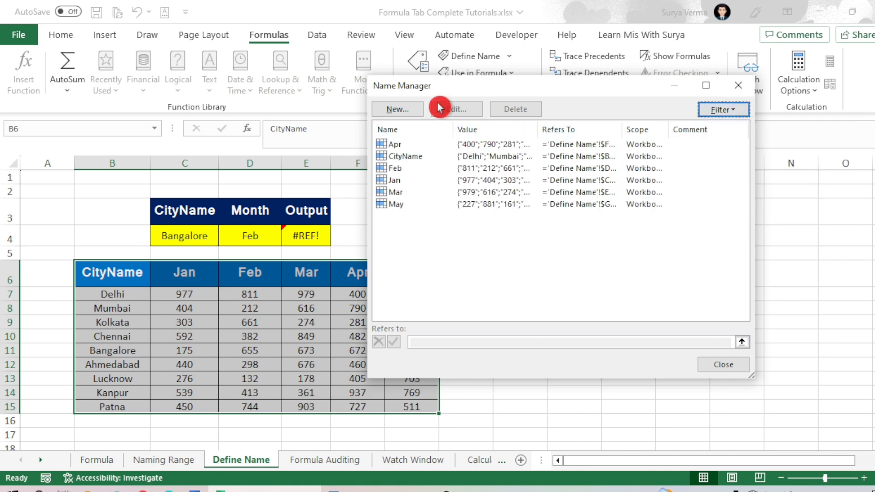
click(738, 85)
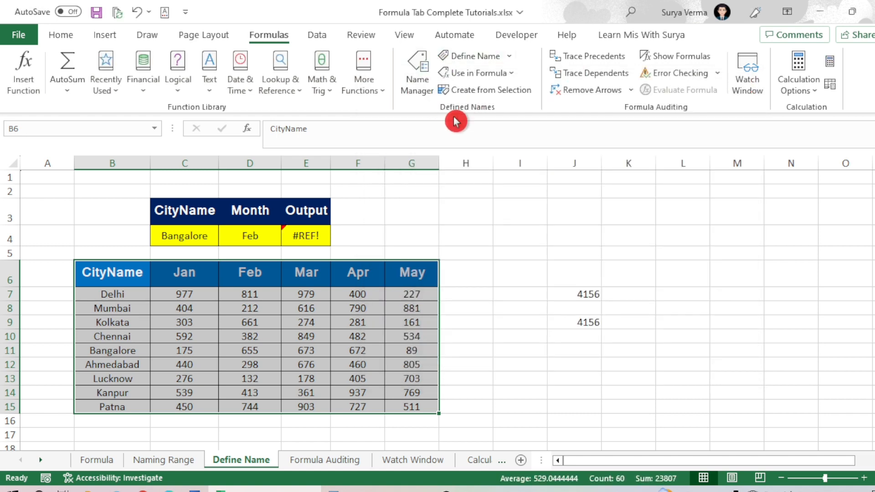
- Create named ranges for the city rows in B7:G15 from the left column values
drag(100, 294, 98, 406)
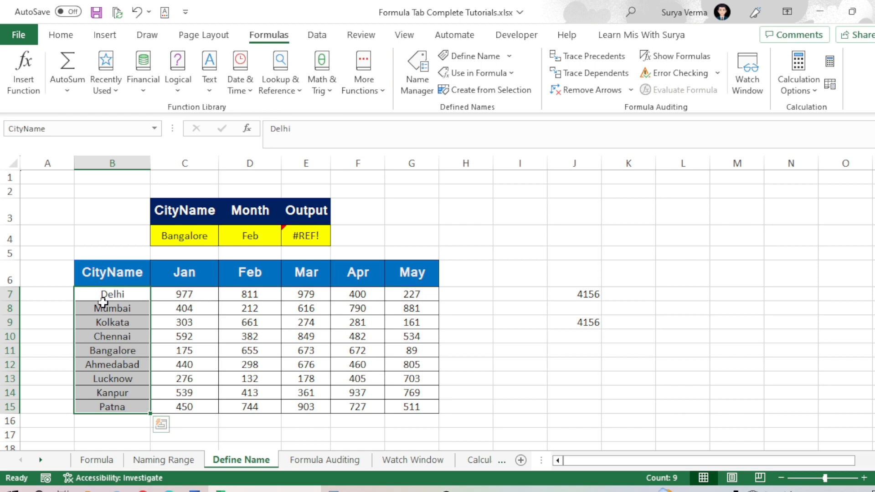
click(179, 351)
drag(118, 295, 414, 407)
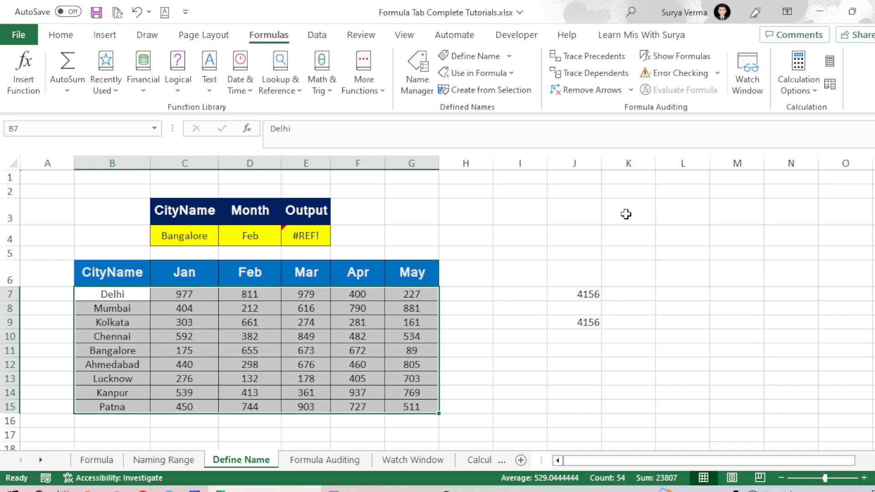
click(519, 92)
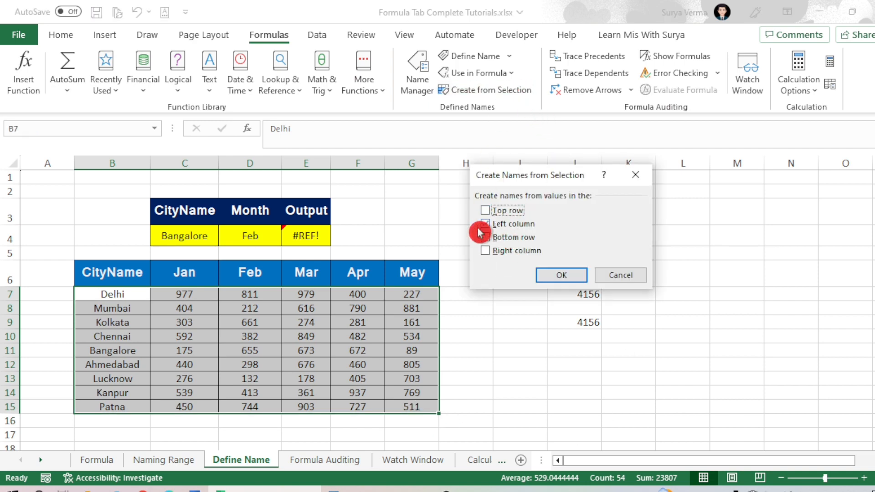
click(554, 277)
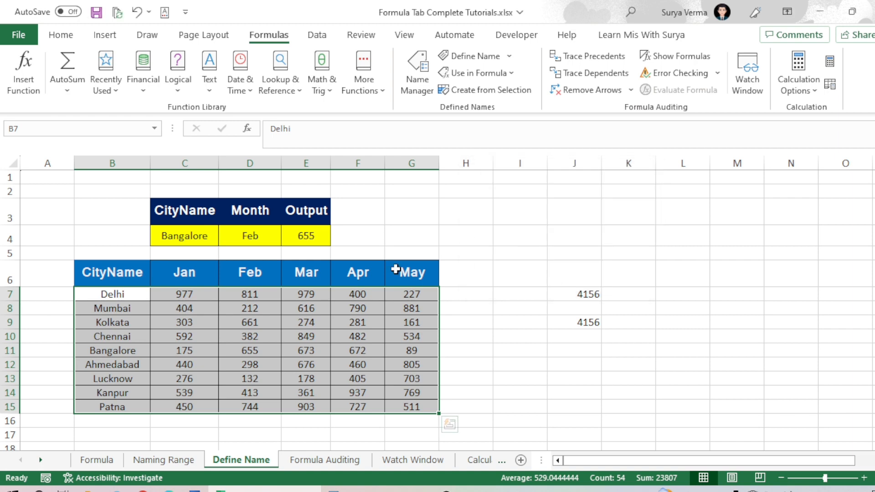
- Review the city and month names listed in the Name Manager and close it
click(138, 333)
click(407, 88)
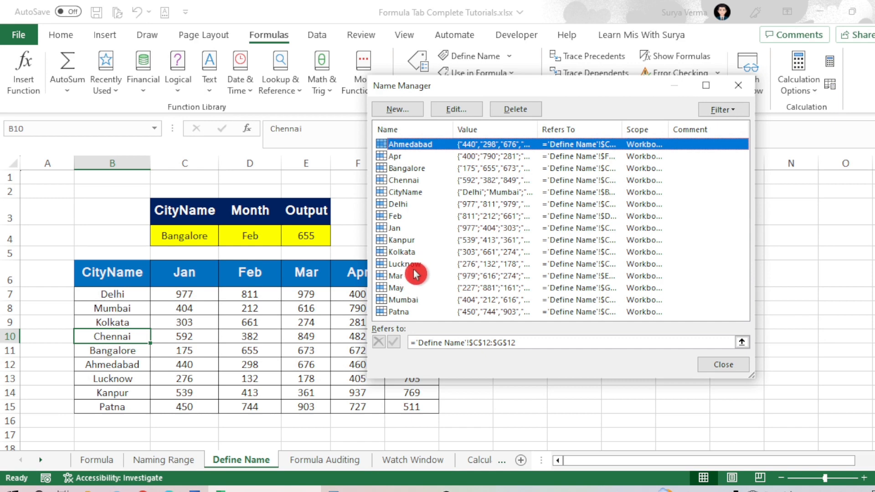
click(719, 364)
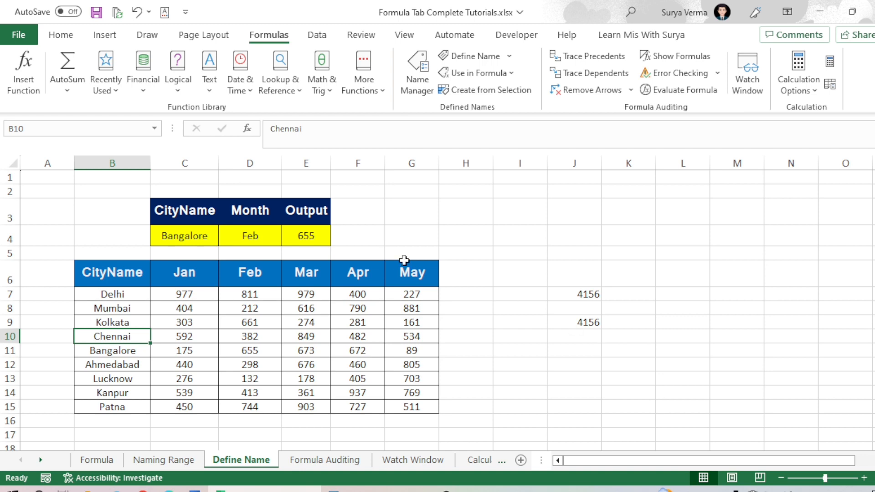
- Examine the CityName and Month dropdown lists in C4 and D4 and the Output formula in E4
click(230, 212)
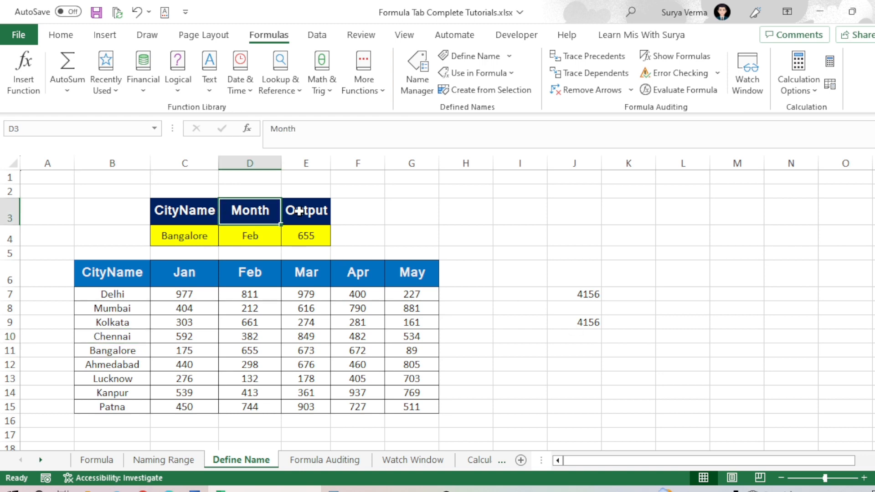
click(292, 207)
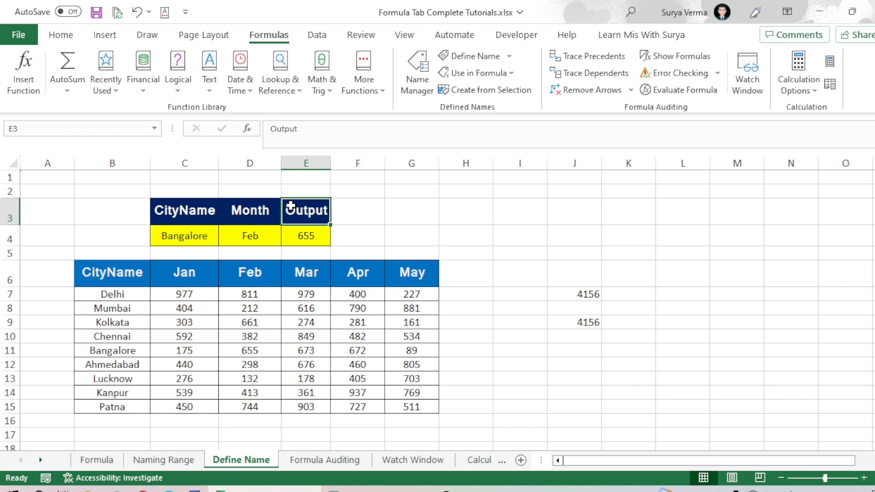
click(194, 235)
click(225, 239)
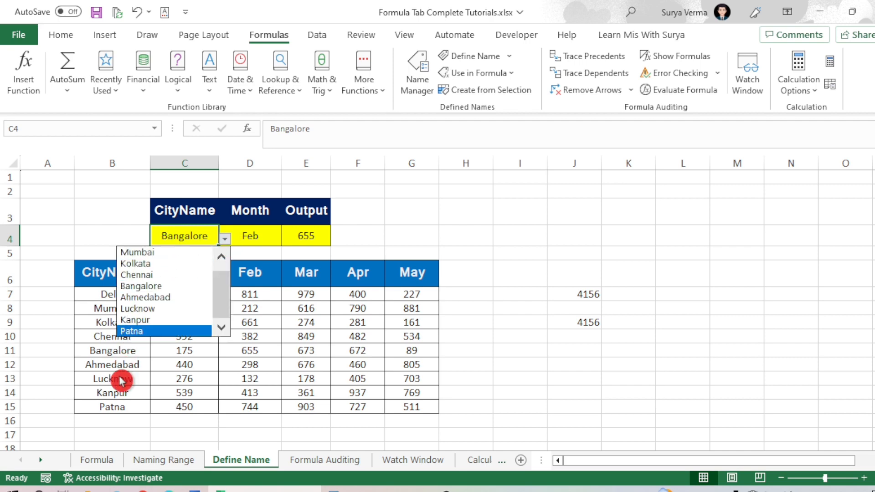
click(250, 237)
click(287, 239)
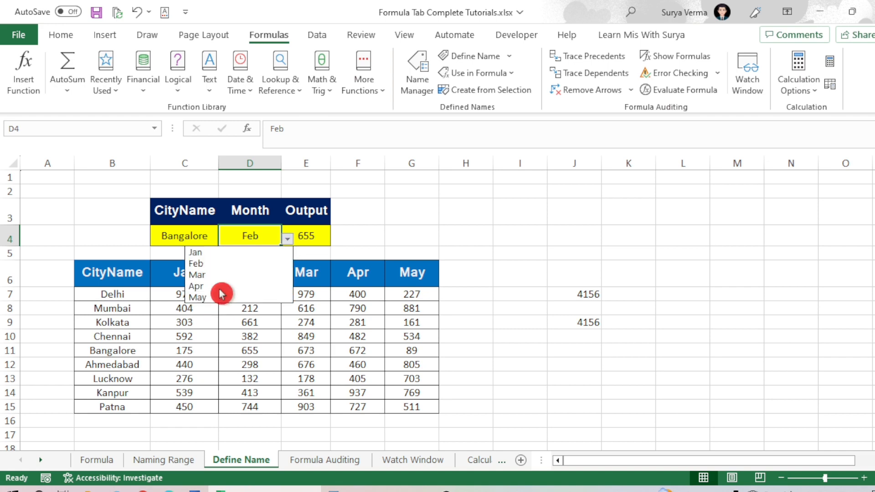
click(313, 232)
click(312, 233)
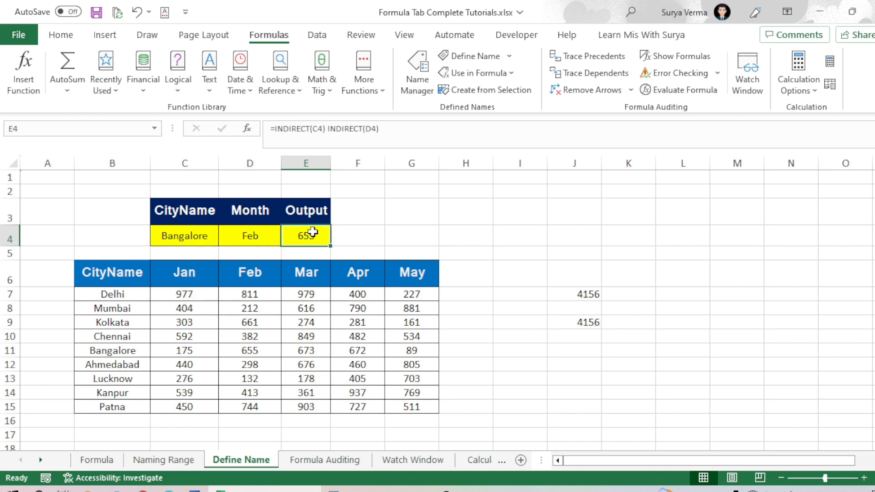
- Clear the contents of the CityName, Month and Output cells C4:E4
drag(194, 237, 306, 235)
click(306, 235)
drag(207, 235, 316, 236)
key(Delete)
click(395, 240)
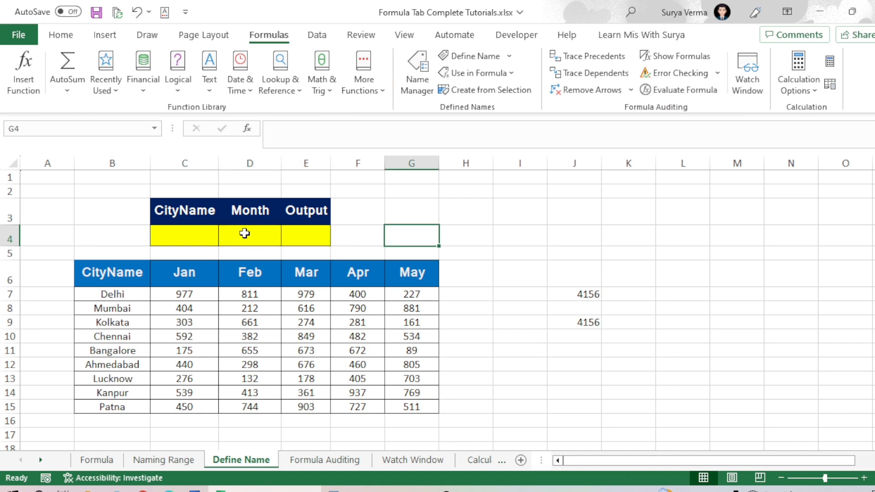
- Set a List data validation on cell C4 using the city names in B7:B15 as the source
click(213, 236)
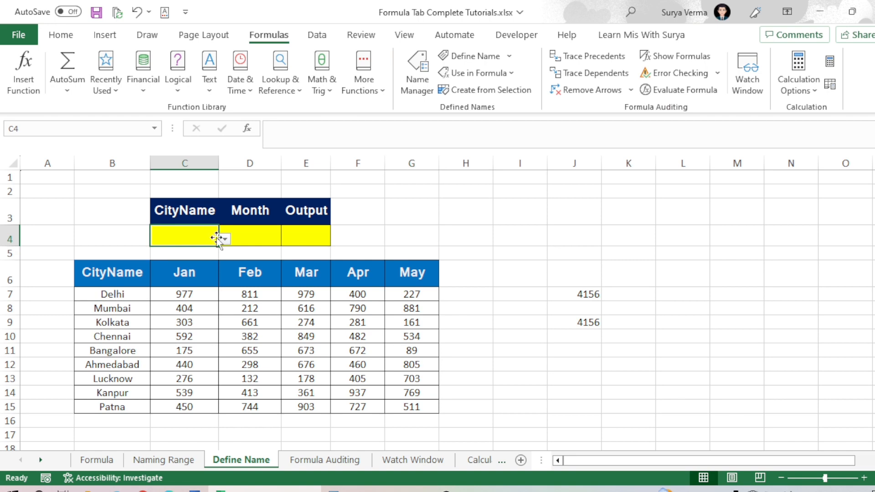
click(318, 37)
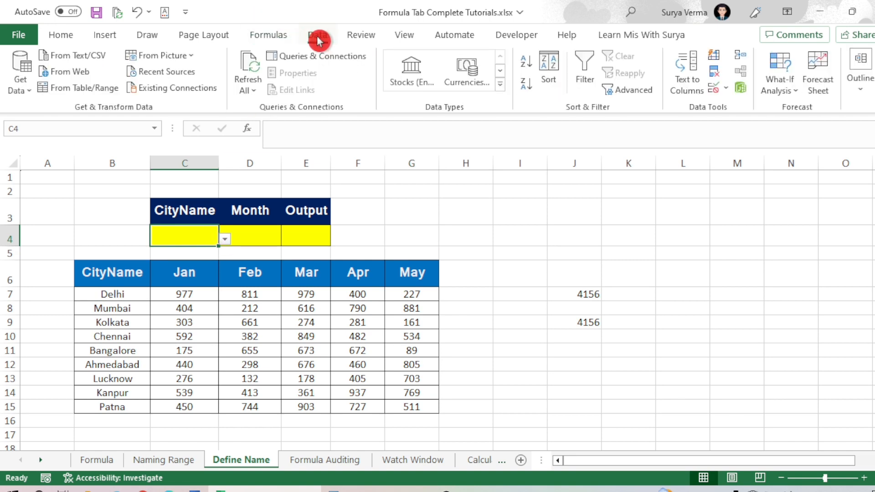
click(720, 93)
click(543, 197)
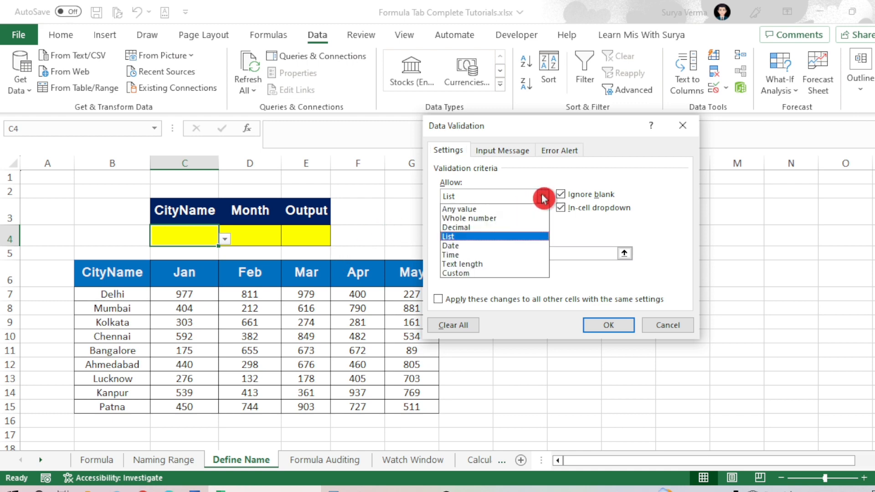
click(452, 236)
click(504, 253)
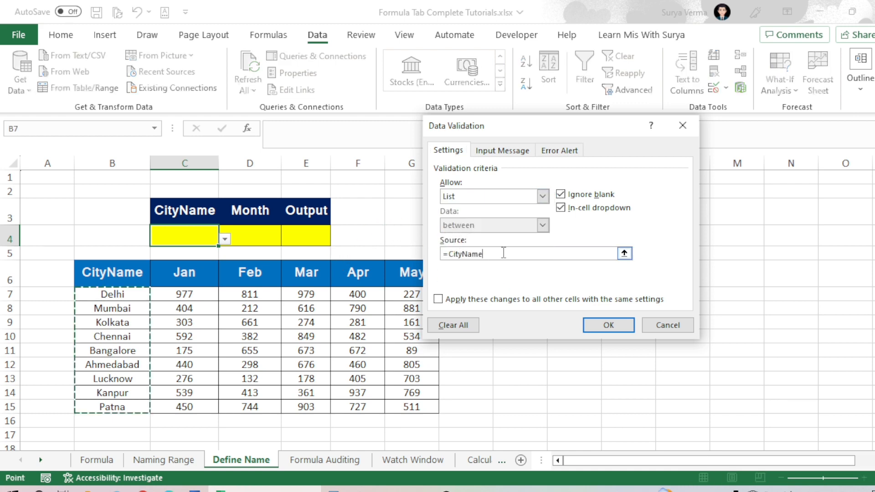
key(BackSpace)
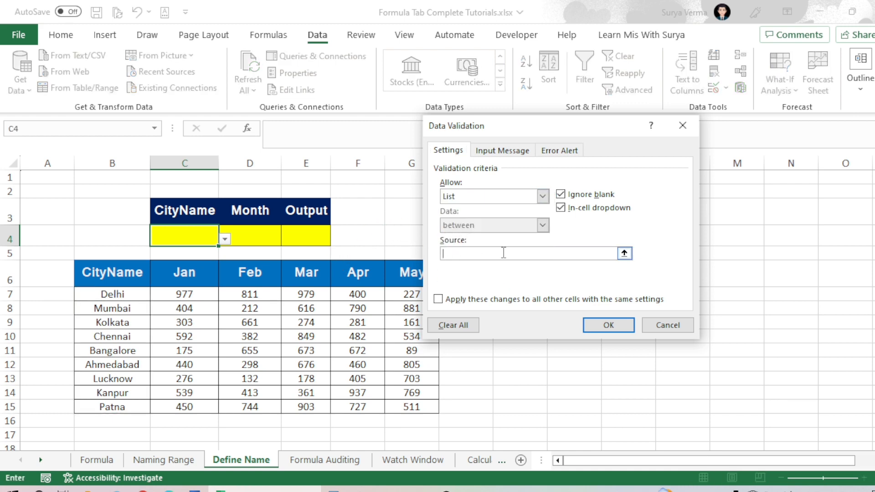
text(=)
drag(102, 292, 104, 408)
key(Return)
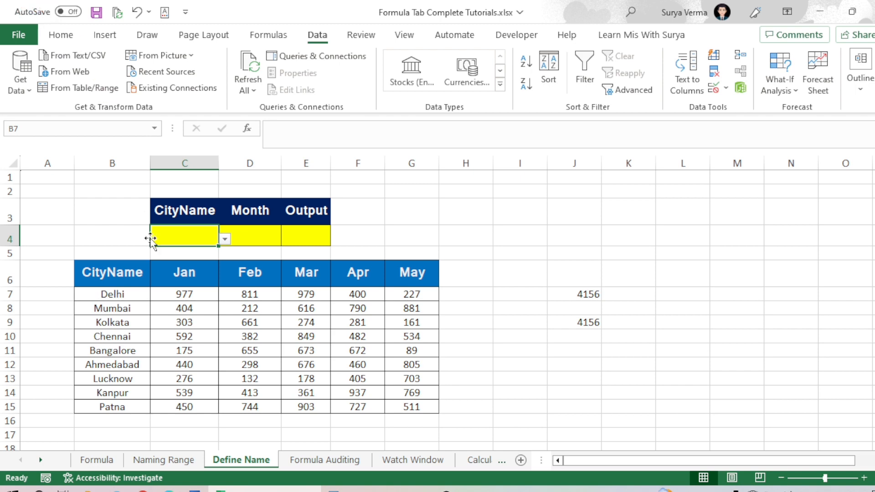
- Choose Kolkata from the city dropdown list in cell C4
click(182, 237)
click(225, 240)
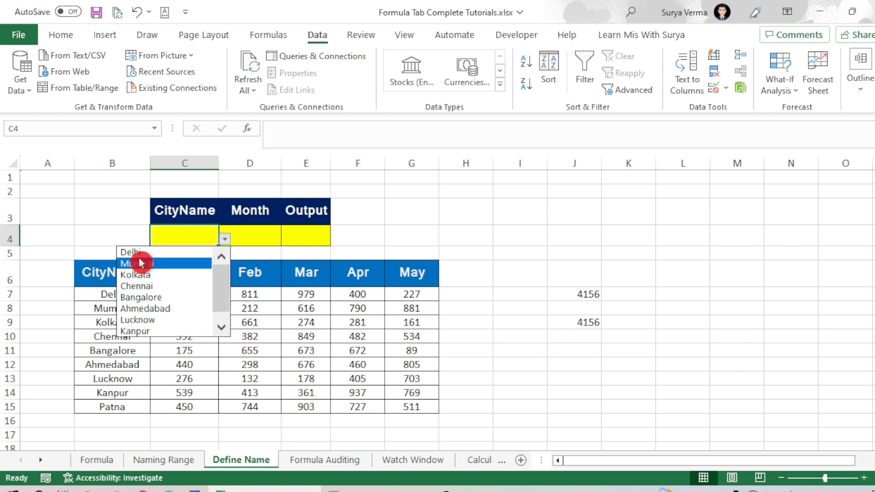
click(136, 275)
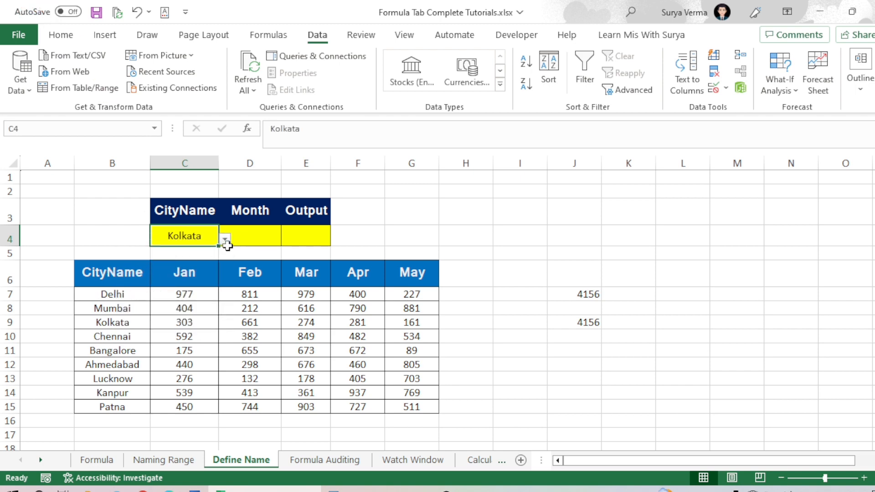
- Set a List data validation on cell D4 using the month headers in C6:G6 as the source
click(254, 236)
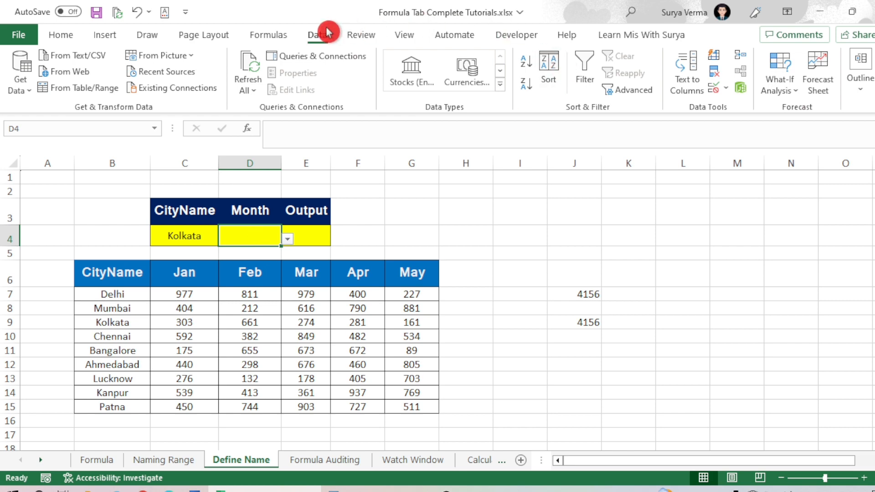
click(726, 89)
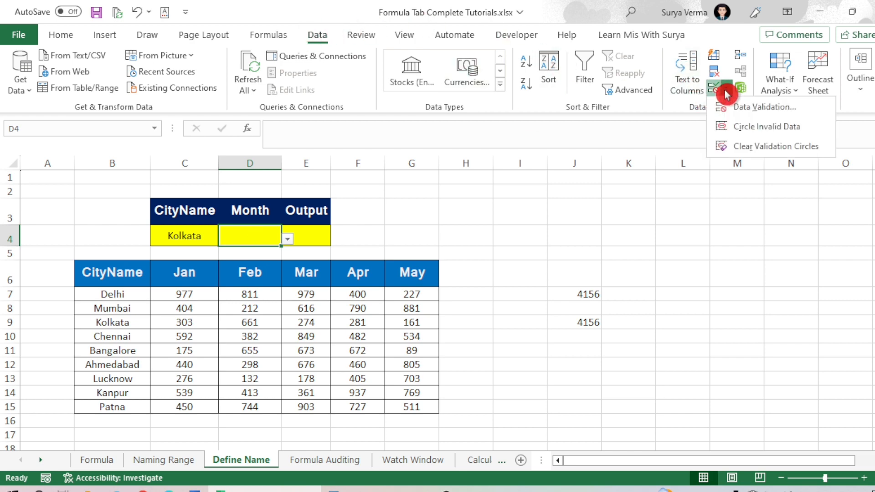
click(745, 109)
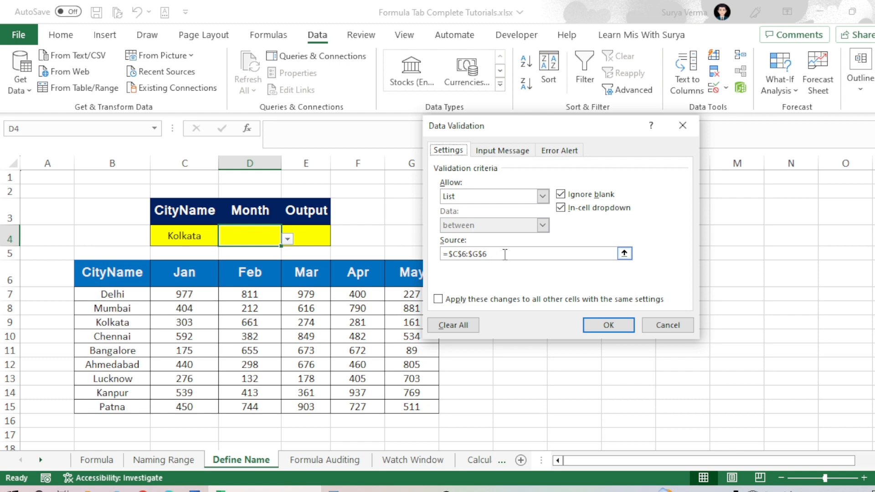
click(482, 255)
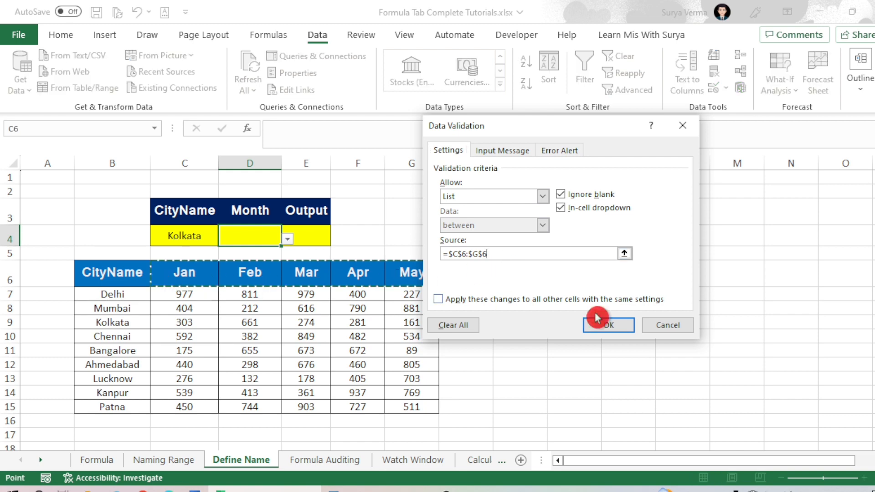
click(609, 325)
- Choose Feb from the month dropdown list in cell D4
click(288, 238)
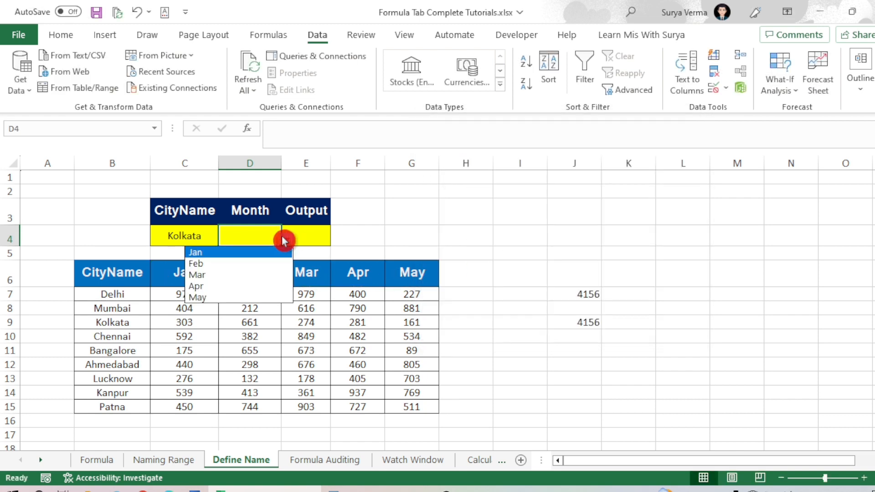
click(216, 265)
click(428, 235)
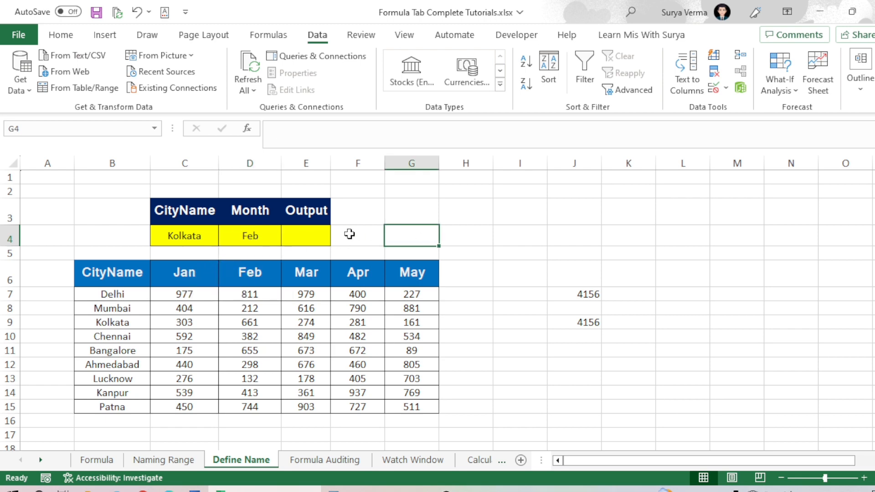
- Enter the formula =INDIRECT(C4) INDIRECT(D4) in the Output cell E4 to return the city and month intersection
click(309, 234)
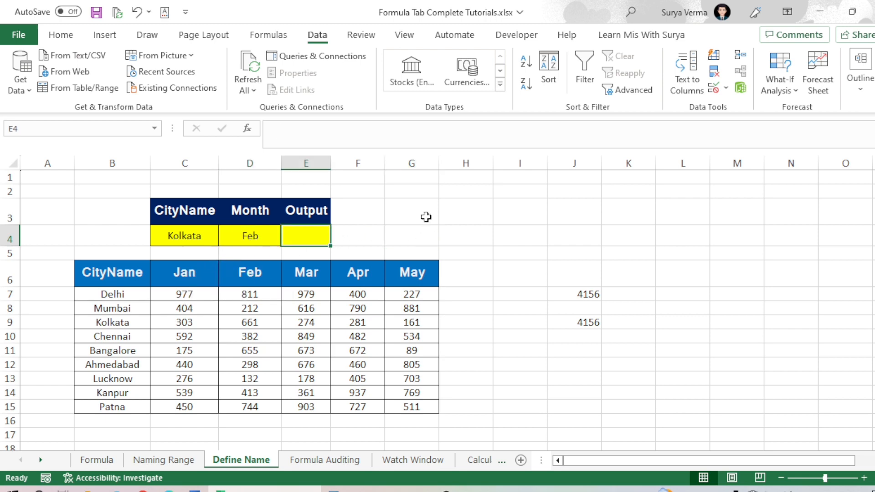
text(=)
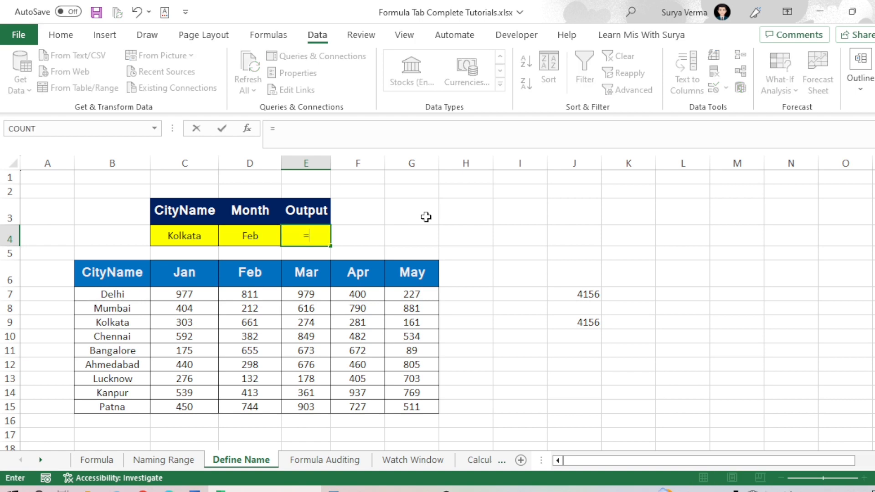
text(ind)
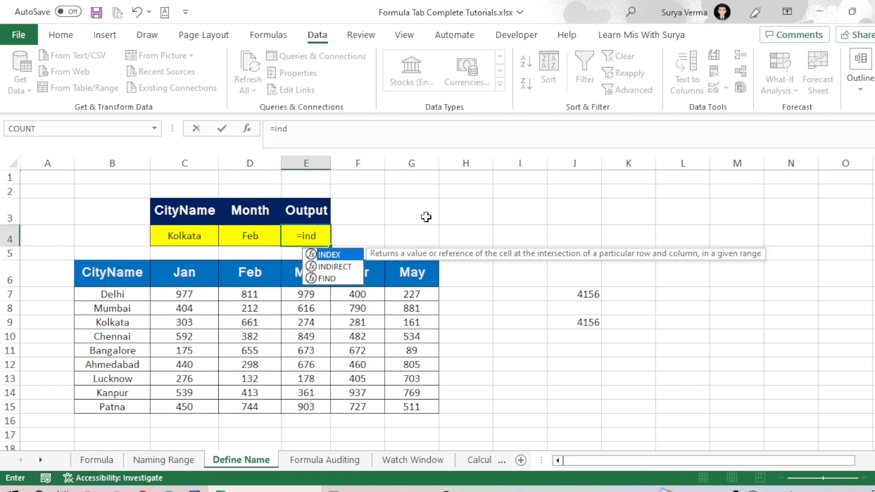
key(Down)
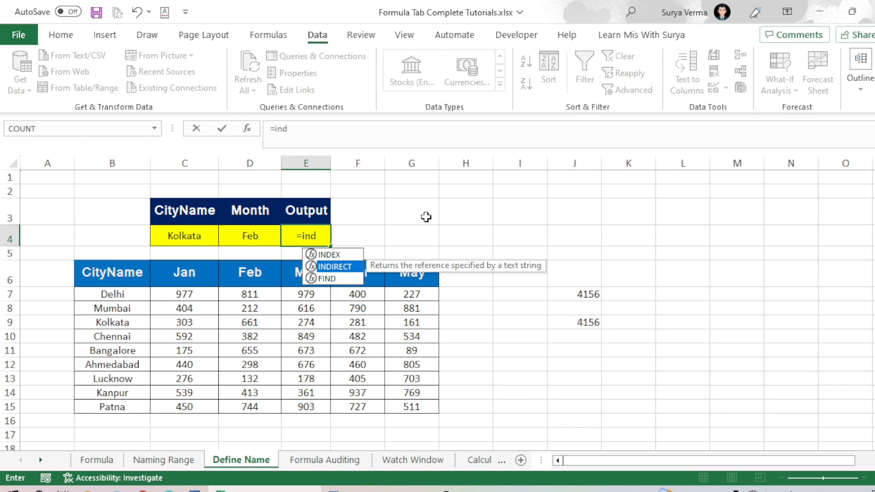
key(Tab)
click(189, 236)
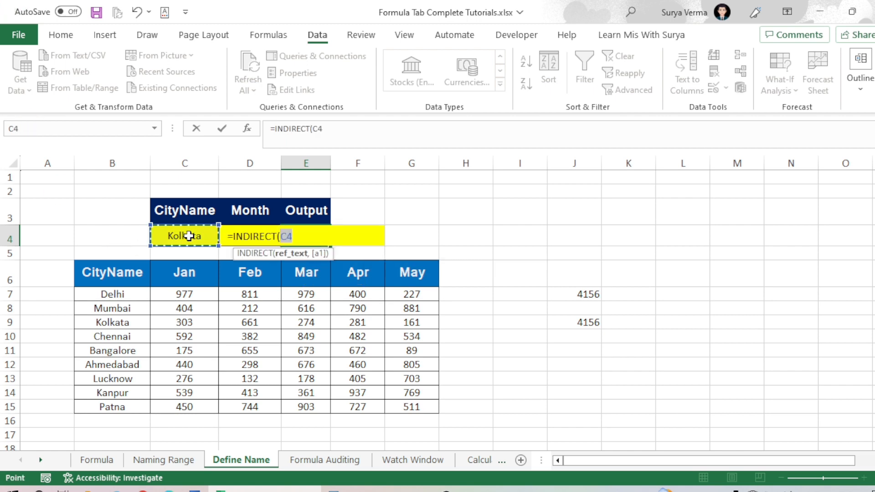
text())
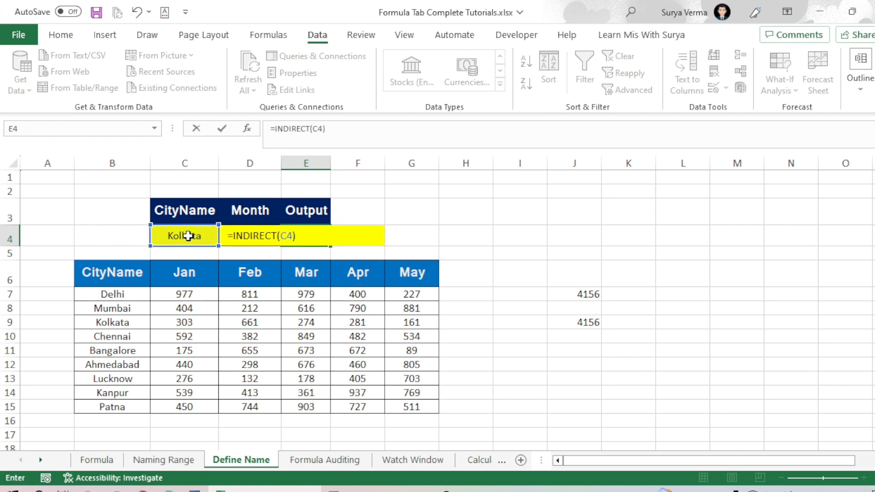
text( ind)
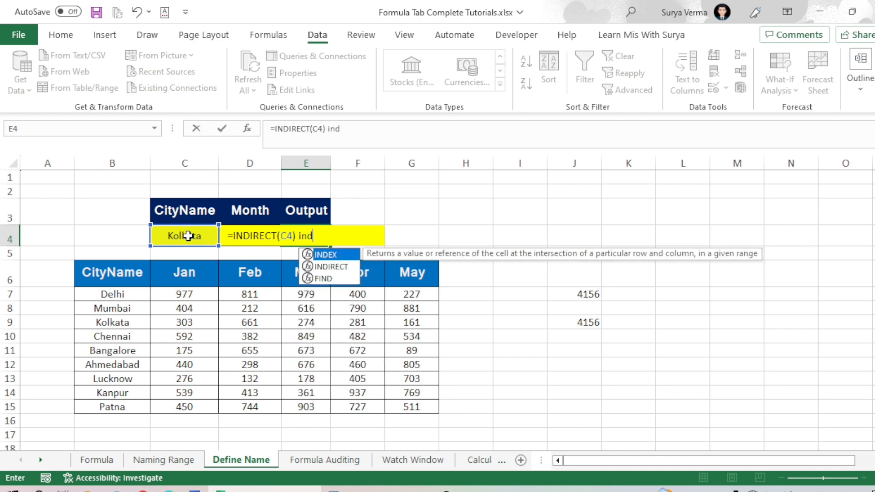
key(Down)
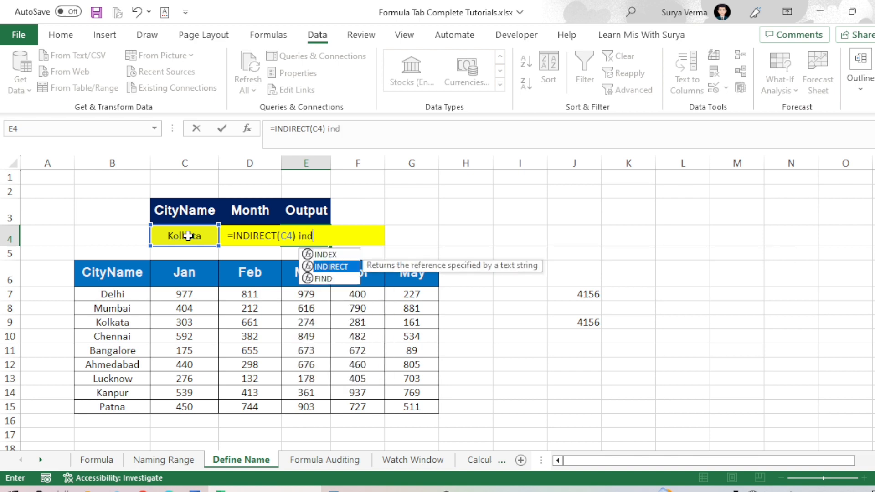
key(Tab)
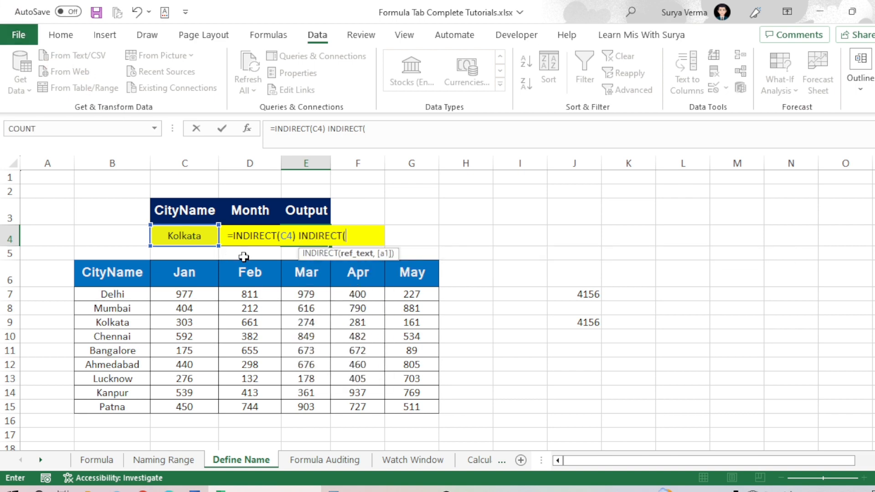
click(247, 254)
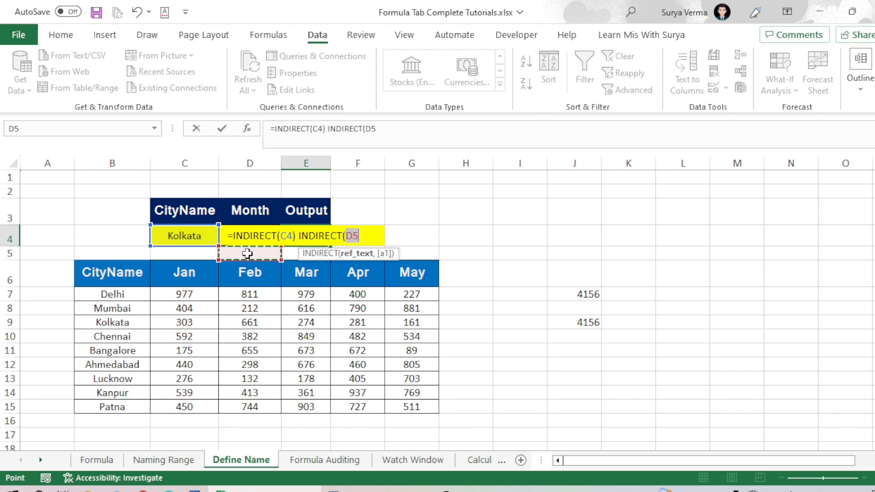
key(Up)
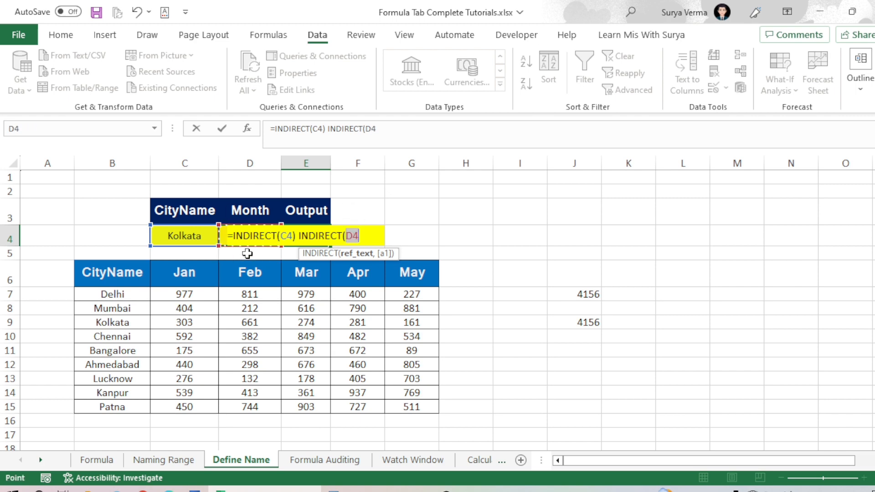
text())
key(Return)
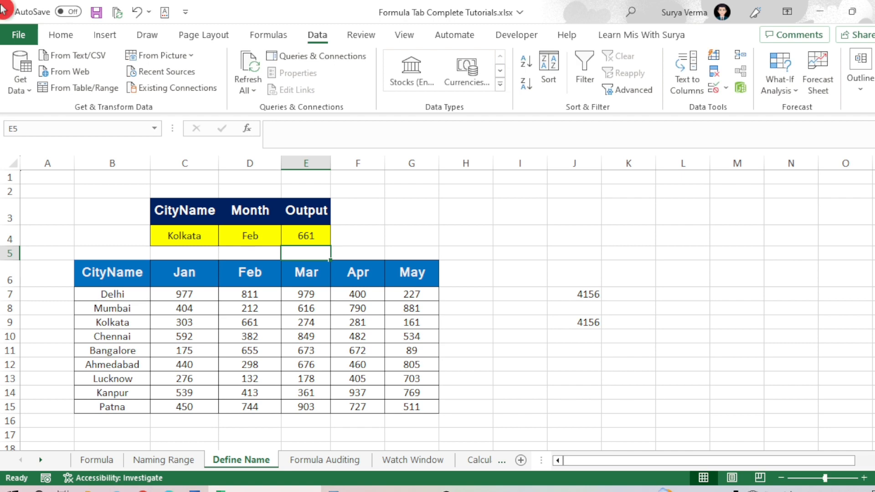
- Compare the Output result in E4 with Kolkata's Feb value in the data table
click(310, 238)
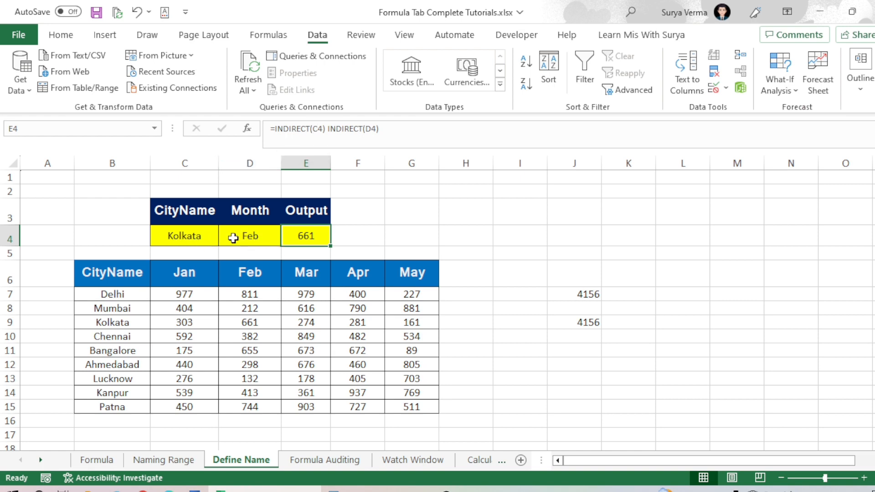
click(96, 319)
click(253, 323)
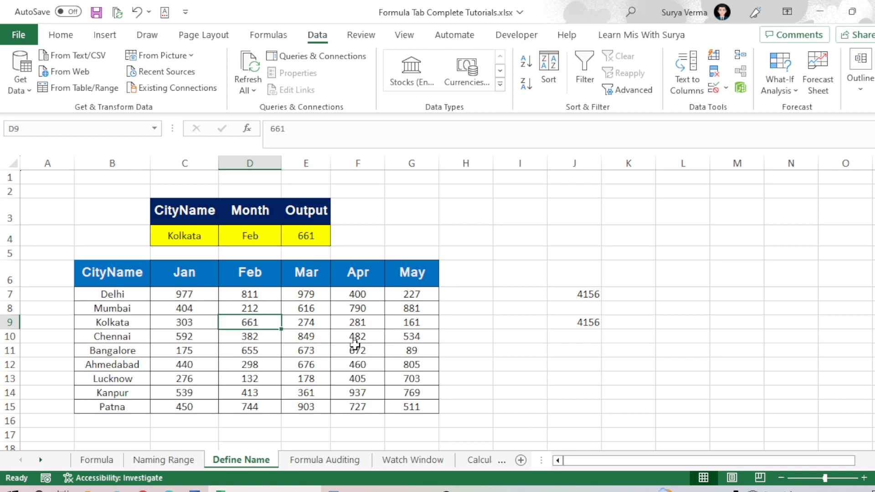
click(314, 235)
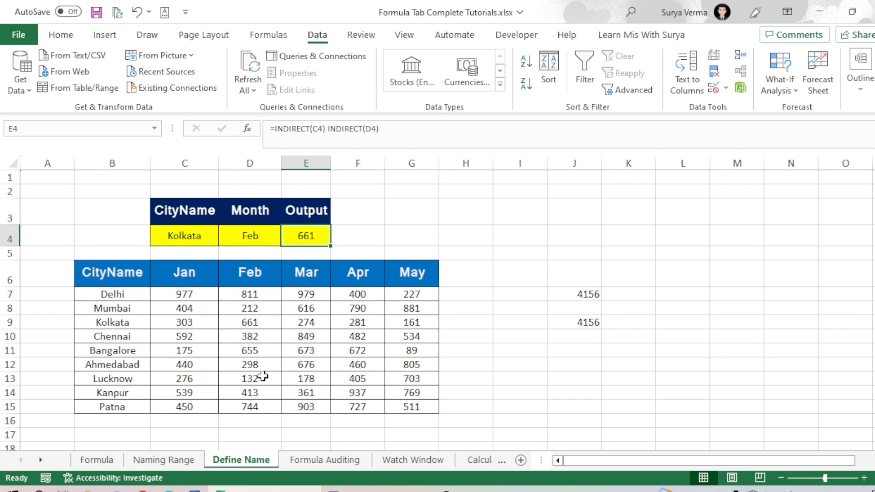
- Start a new conditional formatting rule for C7:G15 that uses a formula to determine which cells to format
drag(187, 294, 407, 405)
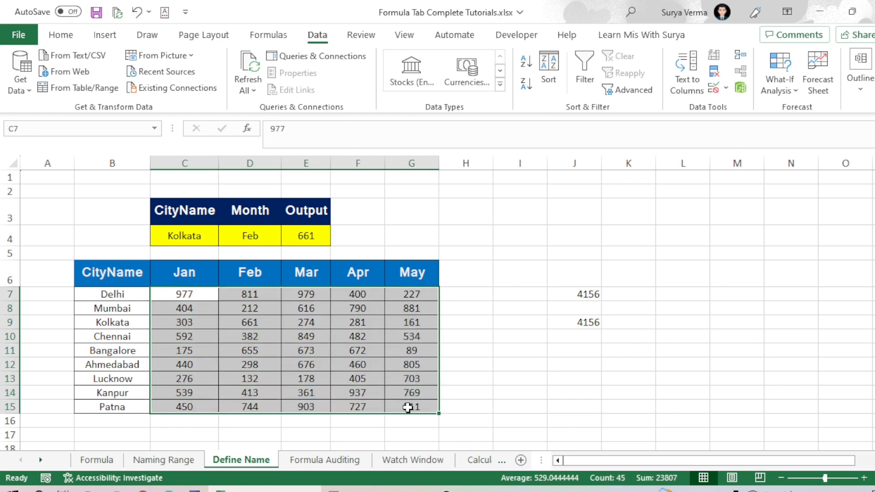
click(66, 37)
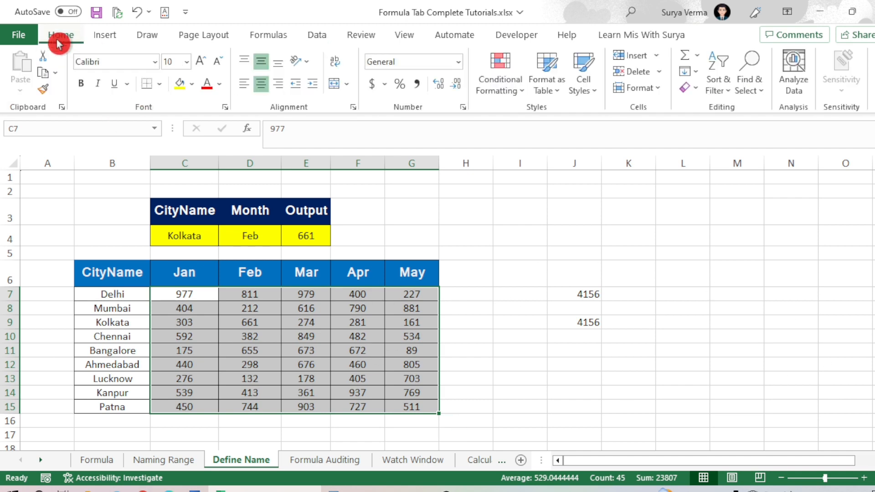
click(526, 95)
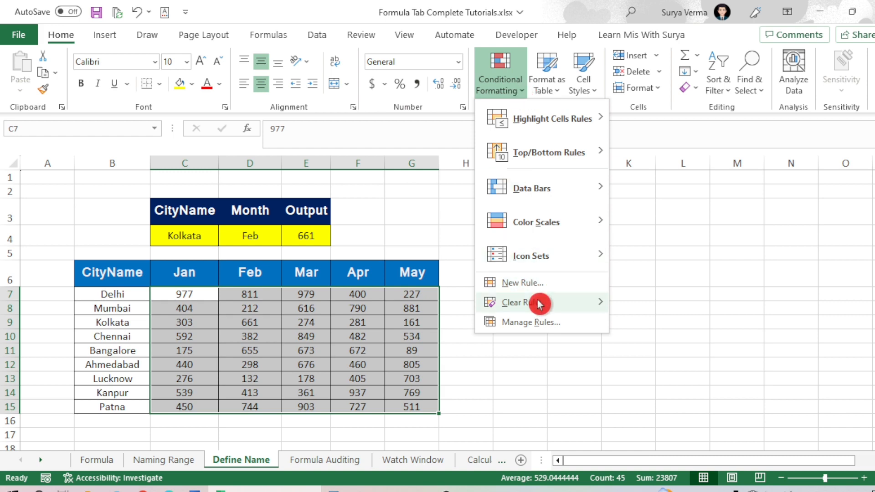
click(528, 286)
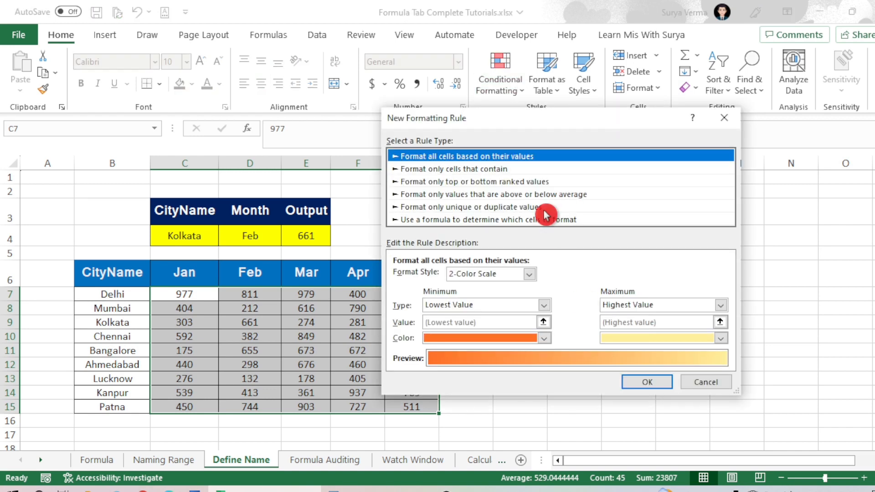
click(437, 219)
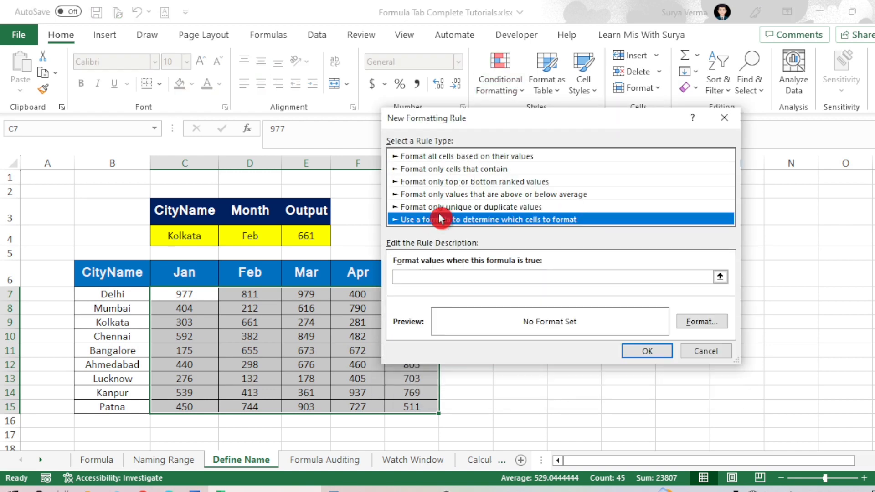
- Set the formatting rule's condition to =$E$4=C7, with an absolute Output reference and a relative table cell
click(427, 276)
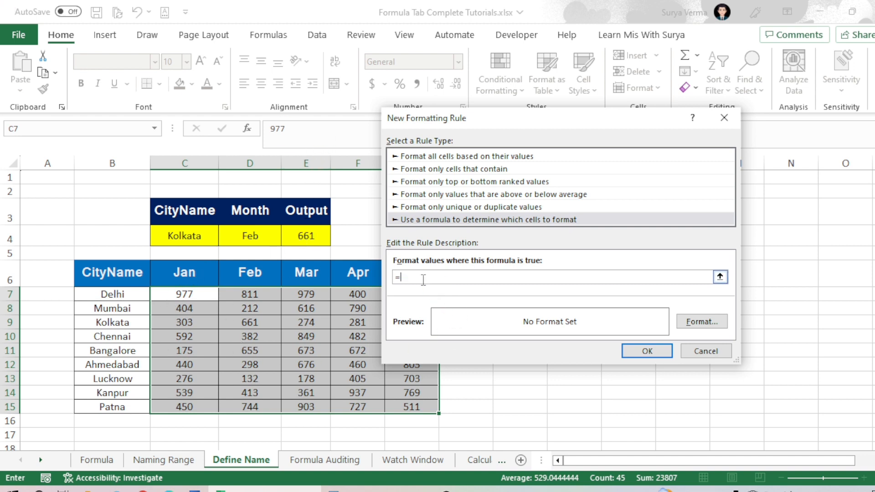
click(313, 238)
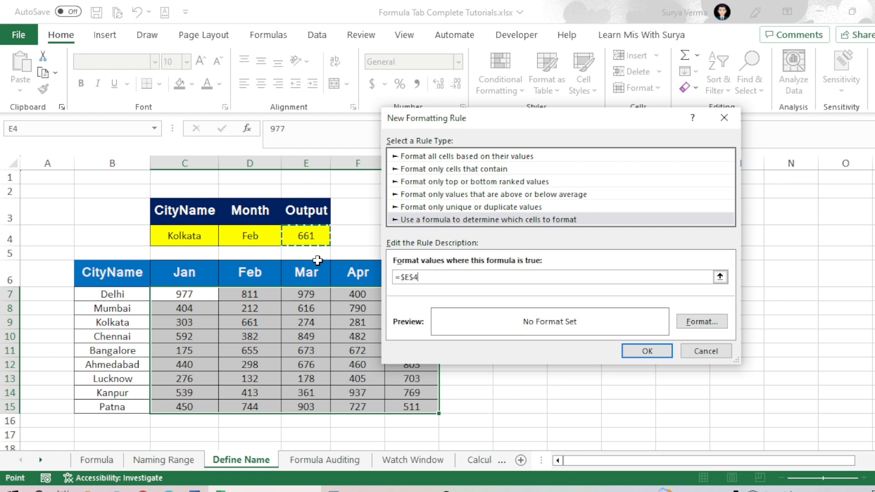
text(=)
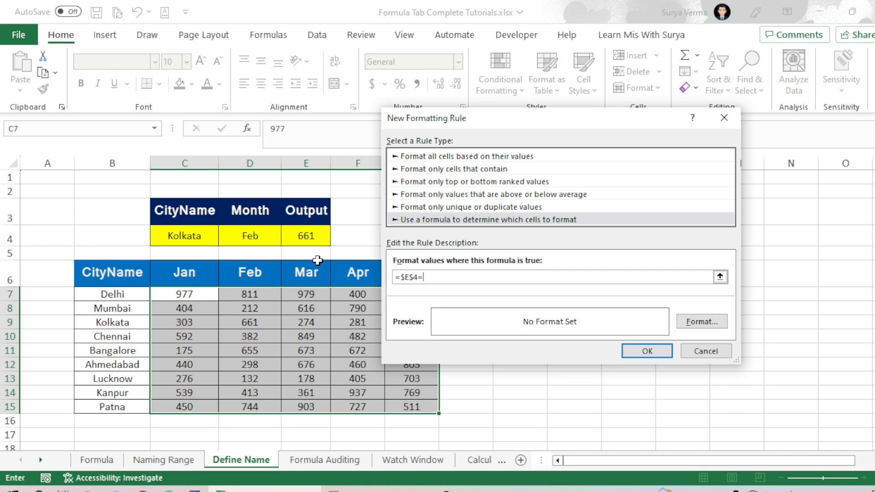
click(181, 296)
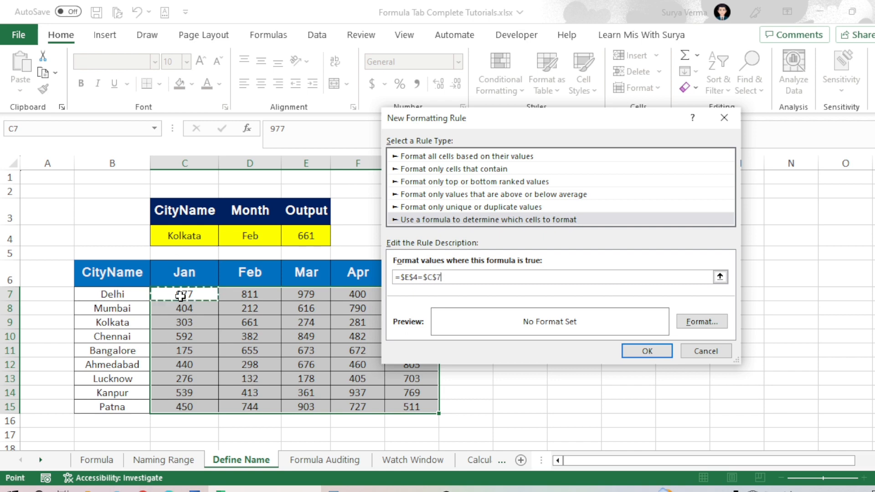
click(439, 279)
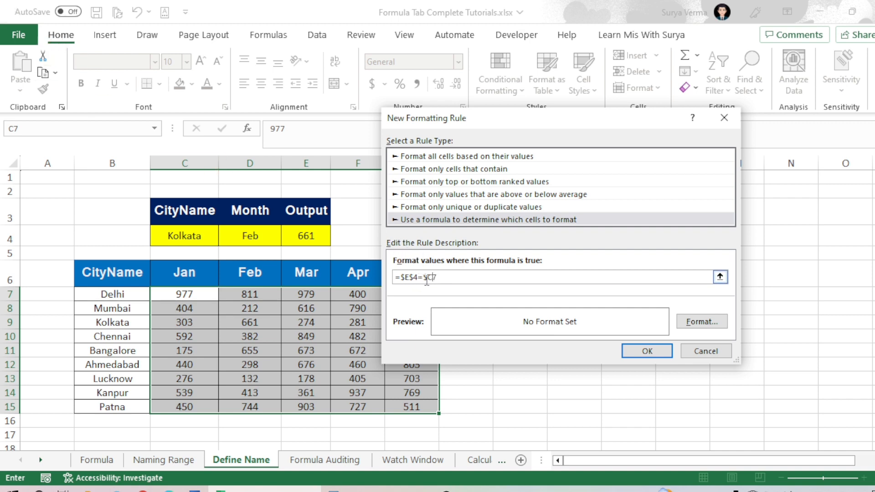
click(459, 290)
click(479, 276)
- Give the new formatting rule a solid red background fill
click(701, 322)
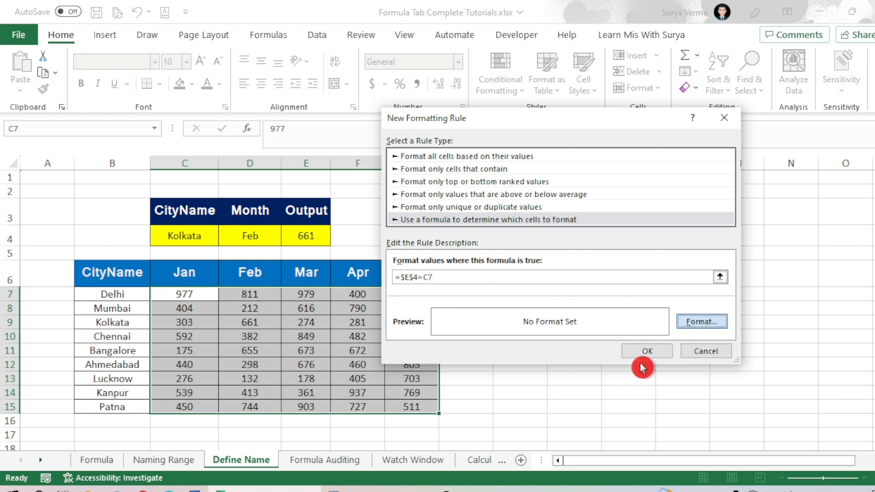
click(512, 80)
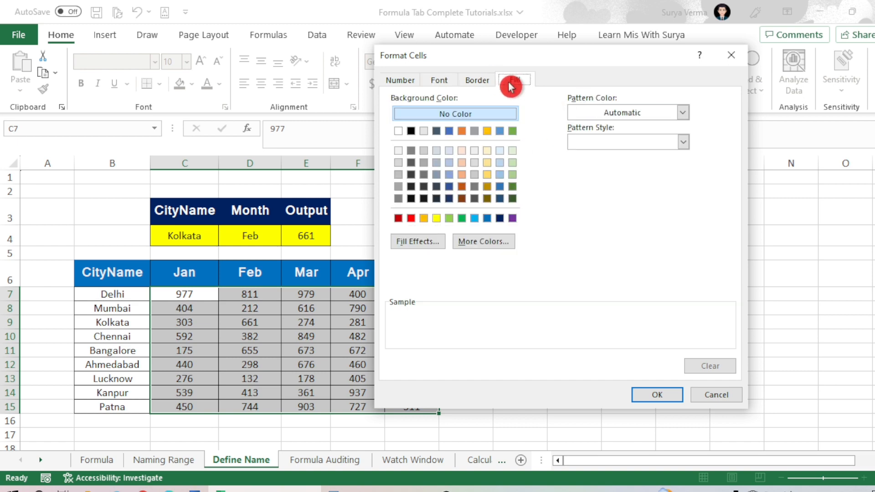
click(411, 218)
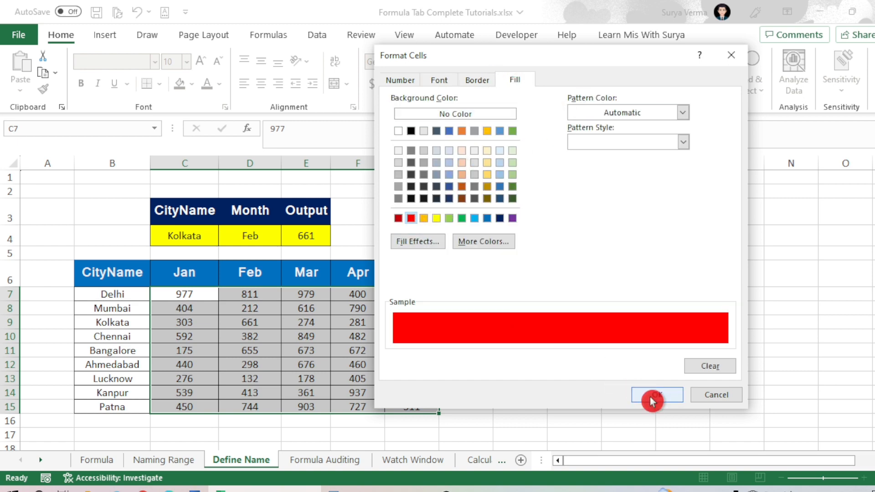
- Set the rule's font to white and bold, and apply the rule to the data table
click(439, 80)
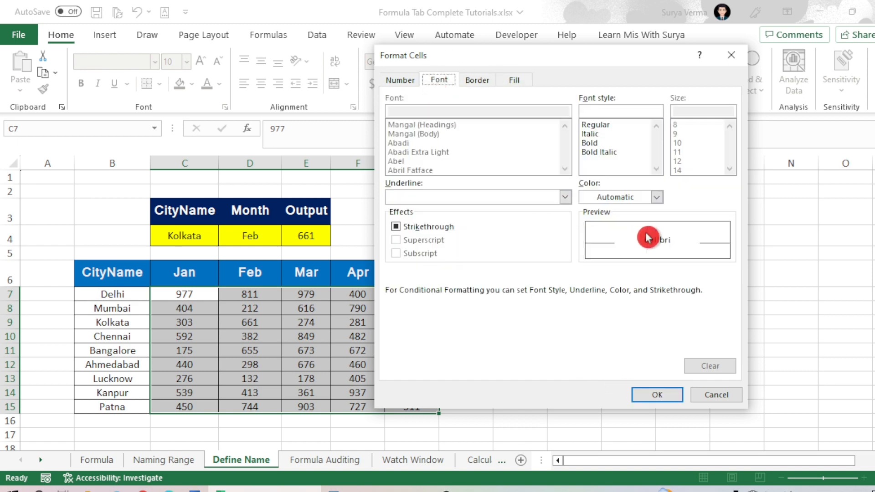
click(660, 198)
click(586, 253)
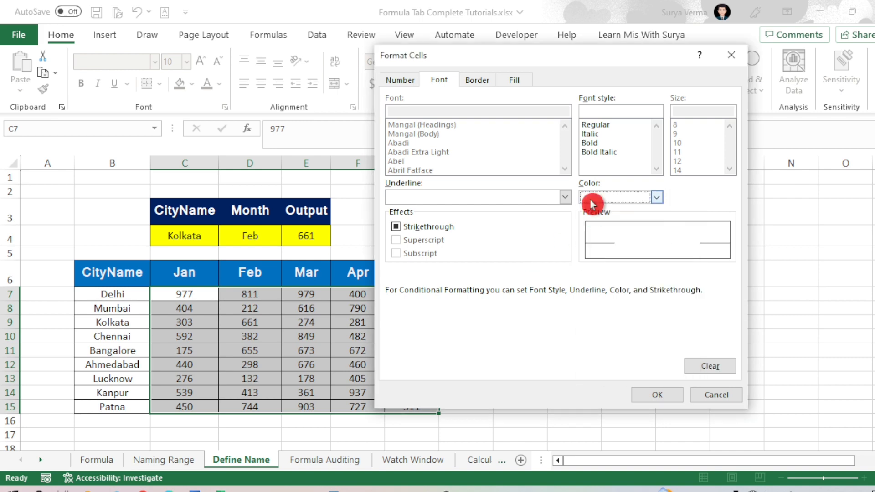
click(589, 143)
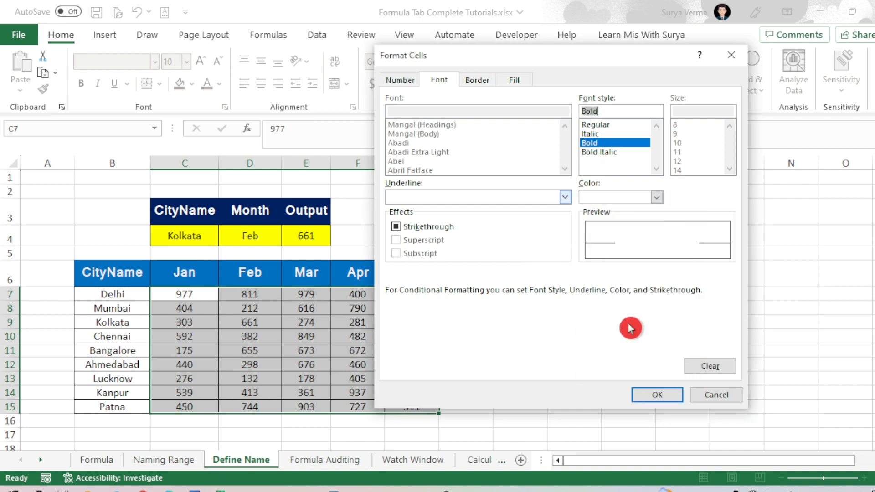
click(644, 395)
click(647, 351)
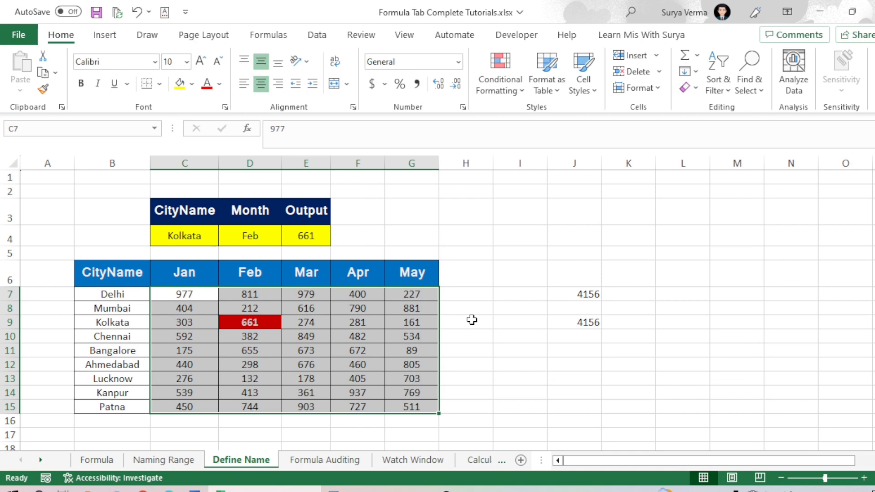
- Test the highlight by setting the Month in D4 to Mar and the CityName in C4 to Kanpur
click(253, 342)
click(250, 324)
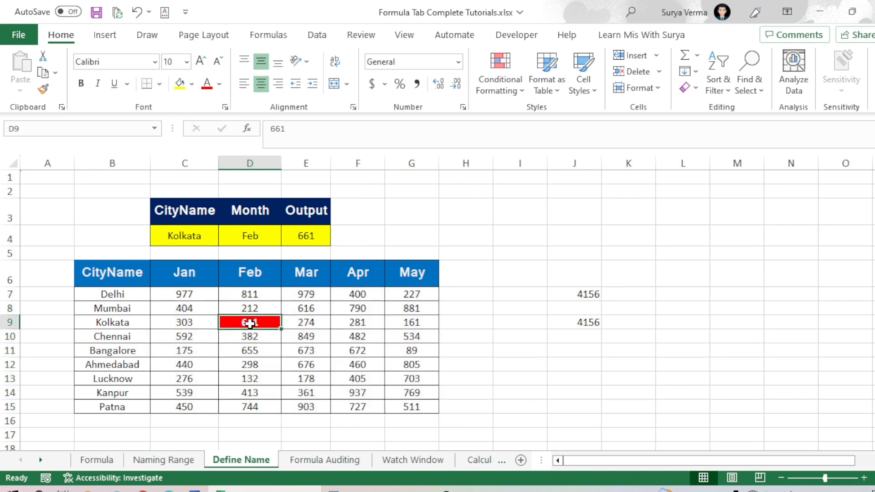
click(255, 238)
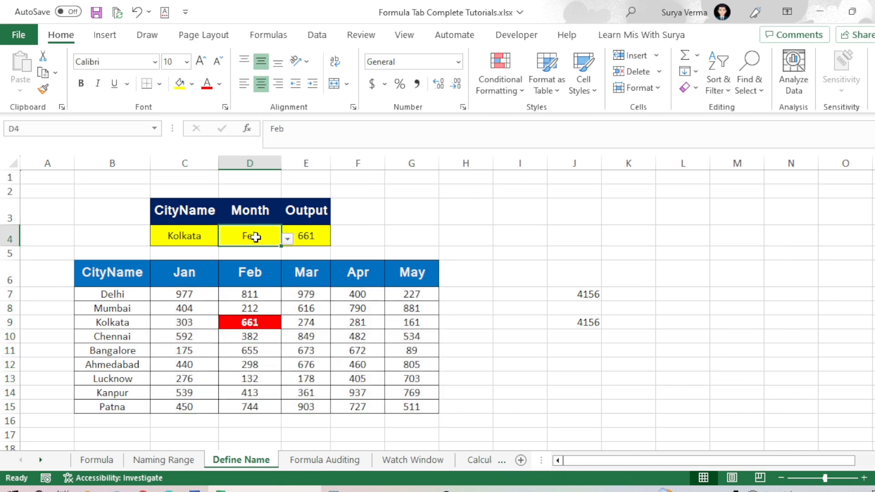
click(285, 241)
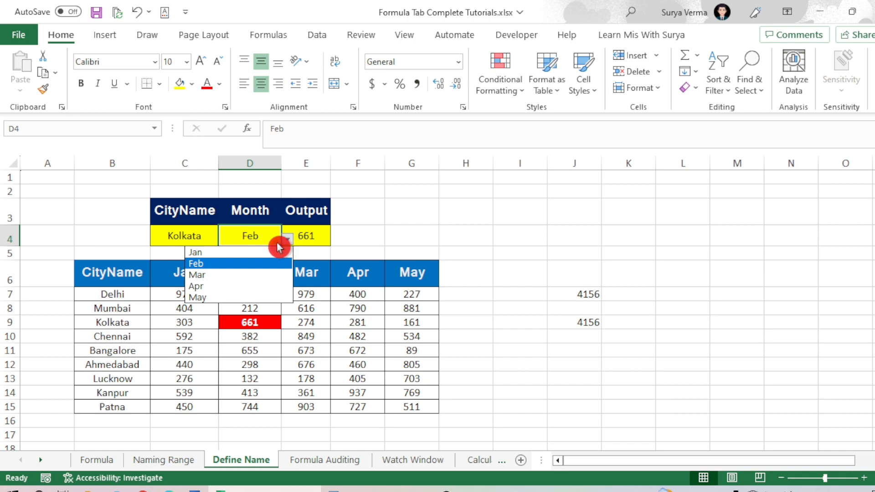
click(211, 276)
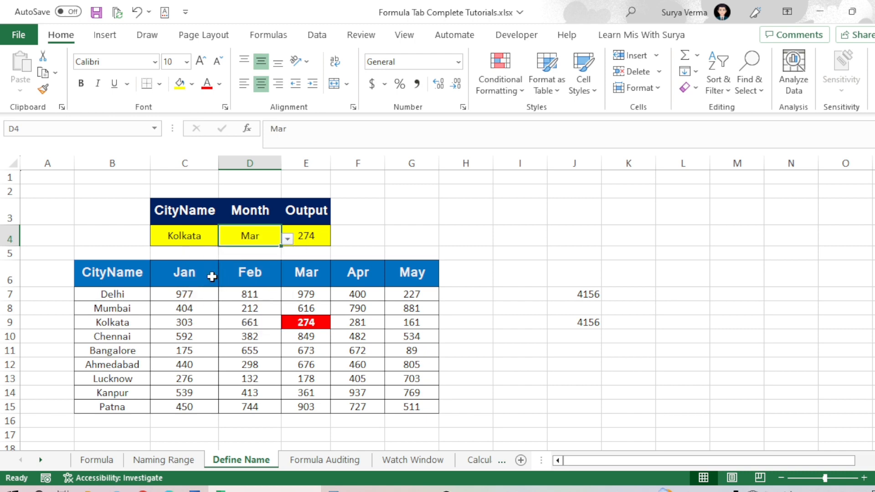
click(191, 238)
click(225, 240)
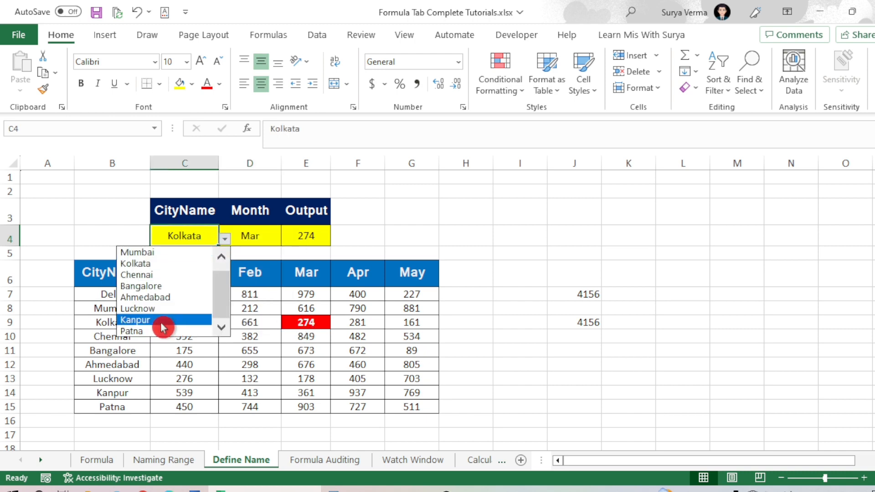
click(169, 322)
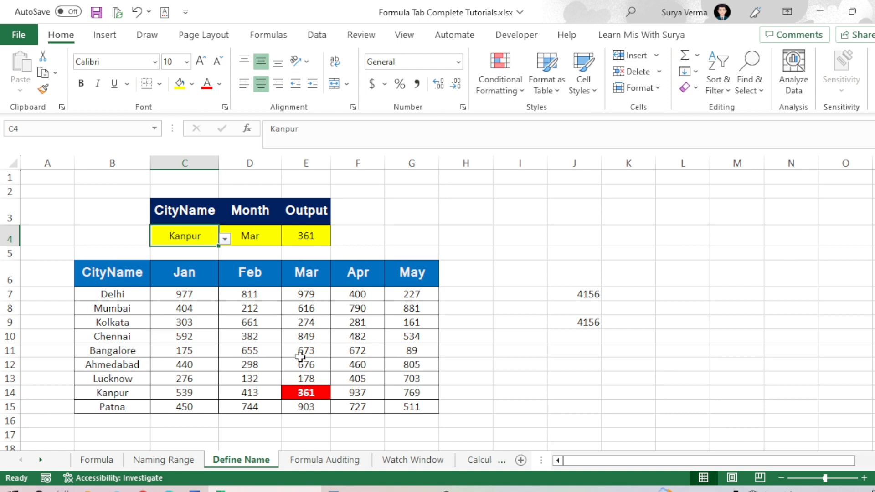
click(236, 276)
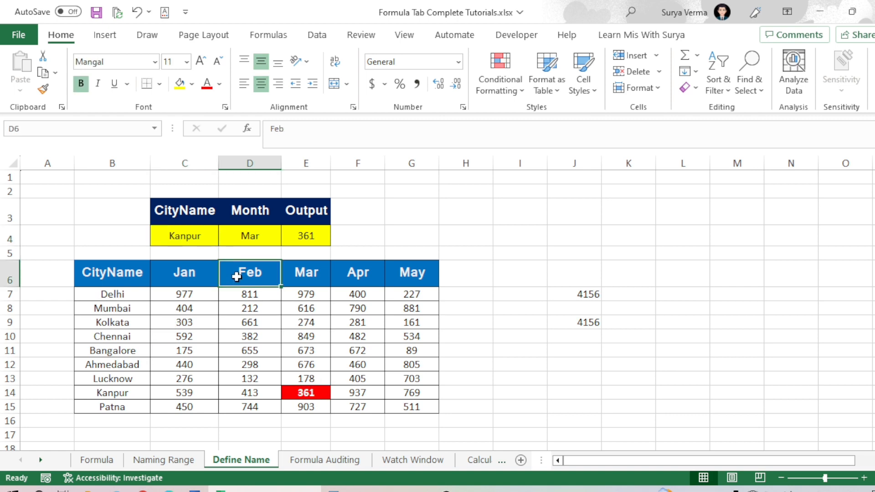
- Set the workbook's calculation option to Manual
click(266, 36)
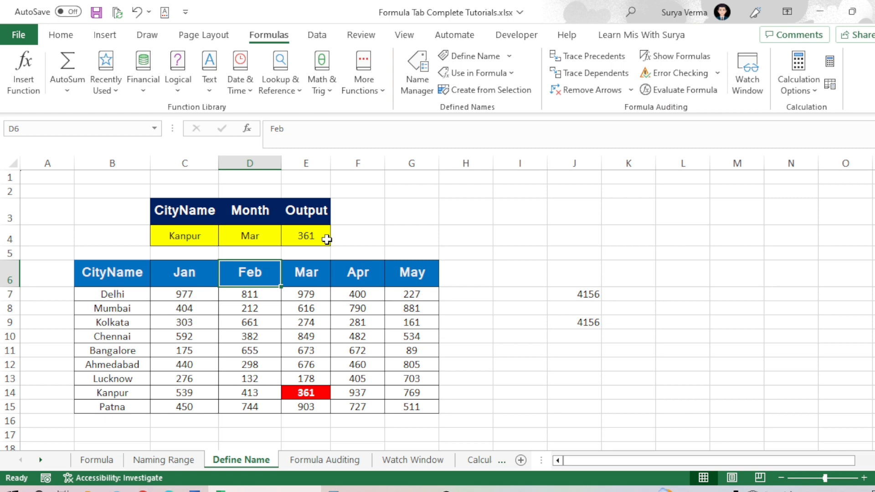
mouse_move(808, 112)
mouse_down()
mouse_move(795, 112)
mouse_move(854, 111)
mouse_up()
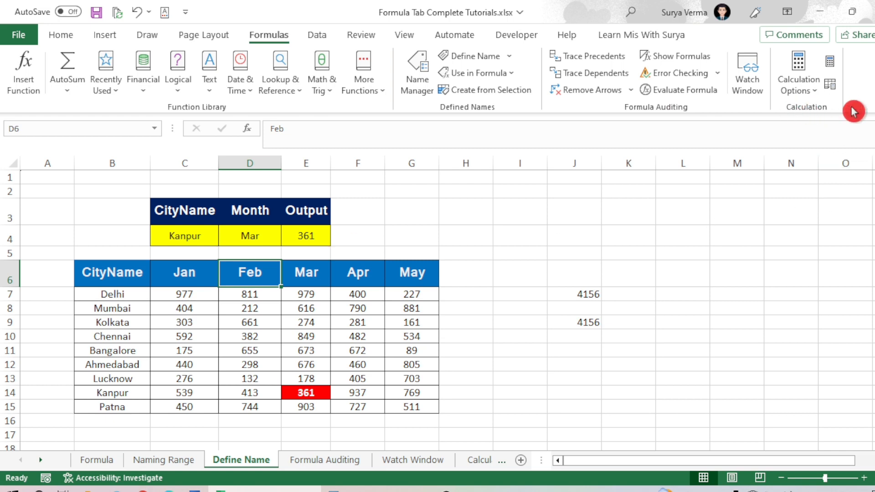
click(814, 87)
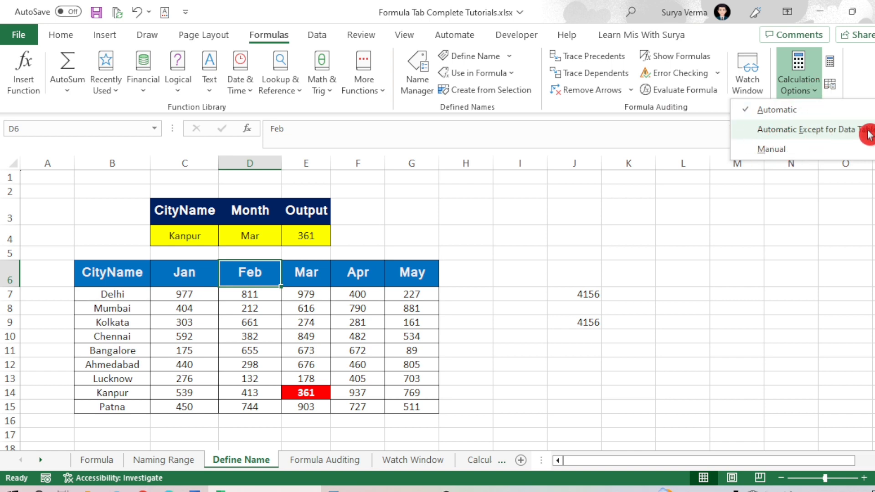
click(770, 150)
- Change the Month in D4 to Apr and recalculate the workbook with Calculate Now to refresh the Output in E4
click(250, 237)
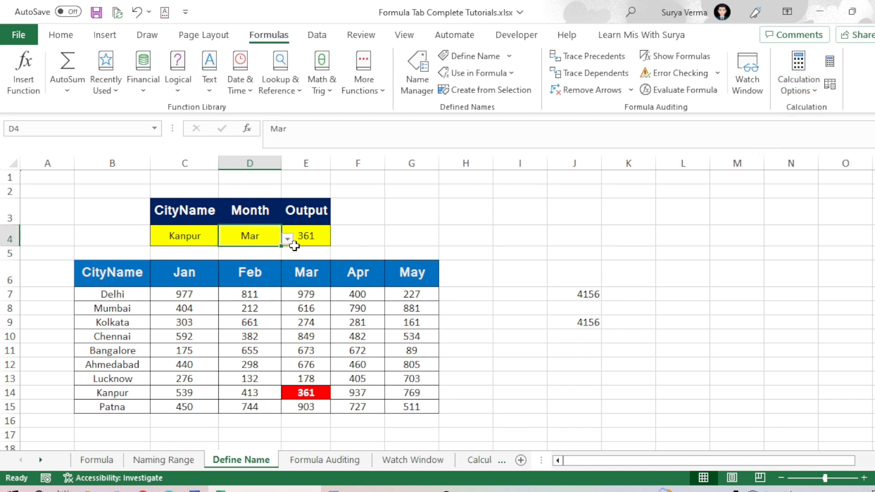
click(288, 239)
click(194, 284)
click(311, 235)
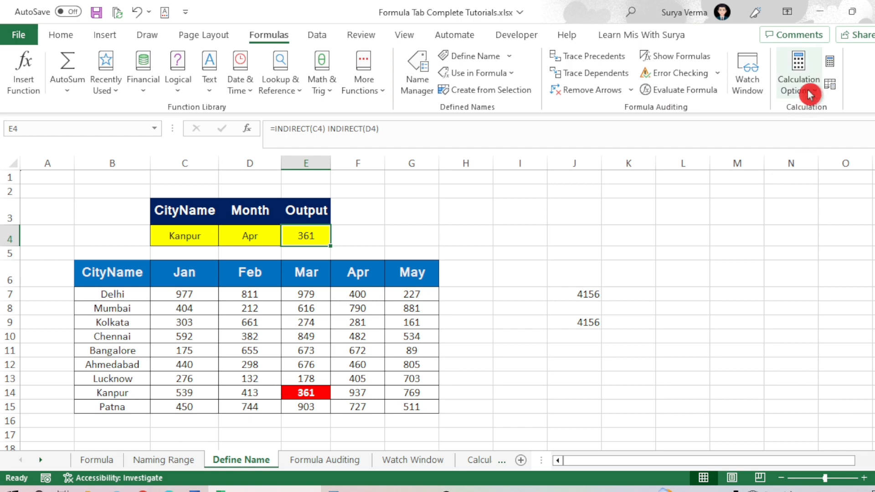
click(830, 66)
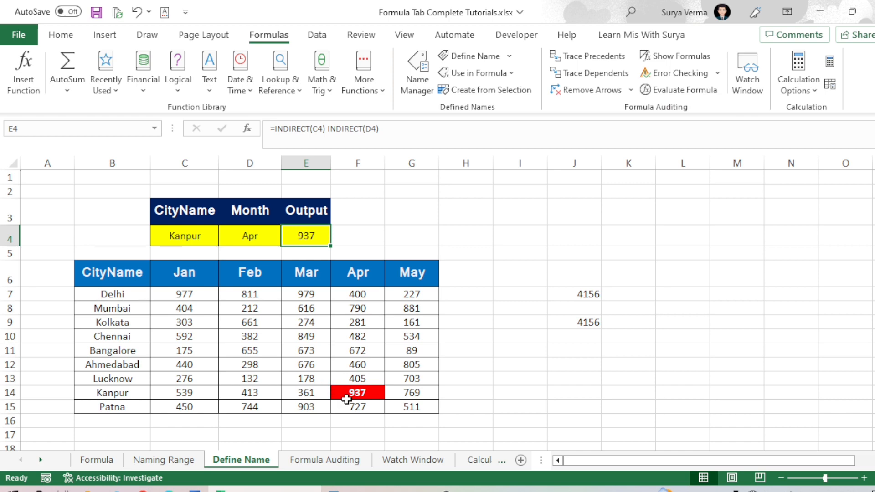
- Set the calculation option to Automatic and change the Month in D4 to Feb
click(814, 90)
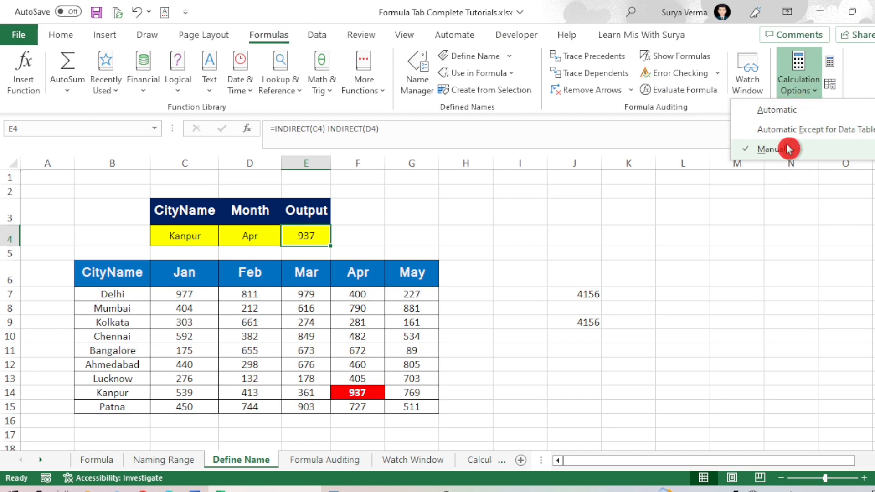
click(768, 109)
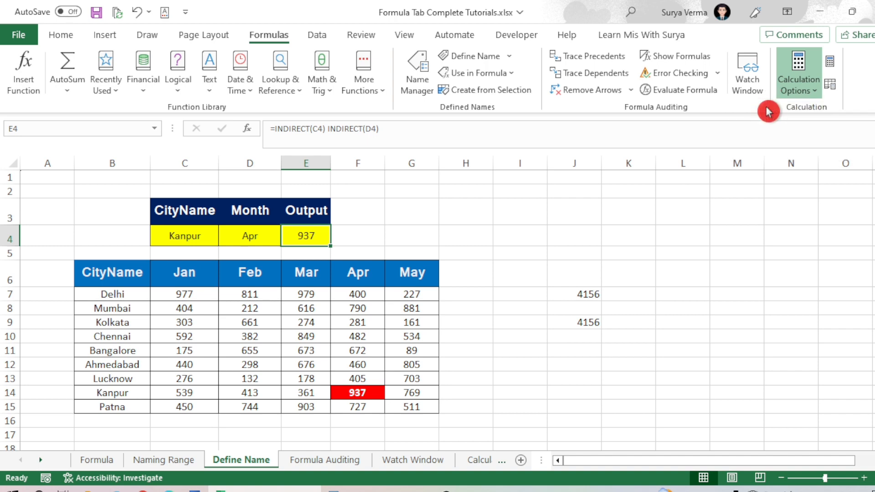
click(248, 235)
click(284, 240)
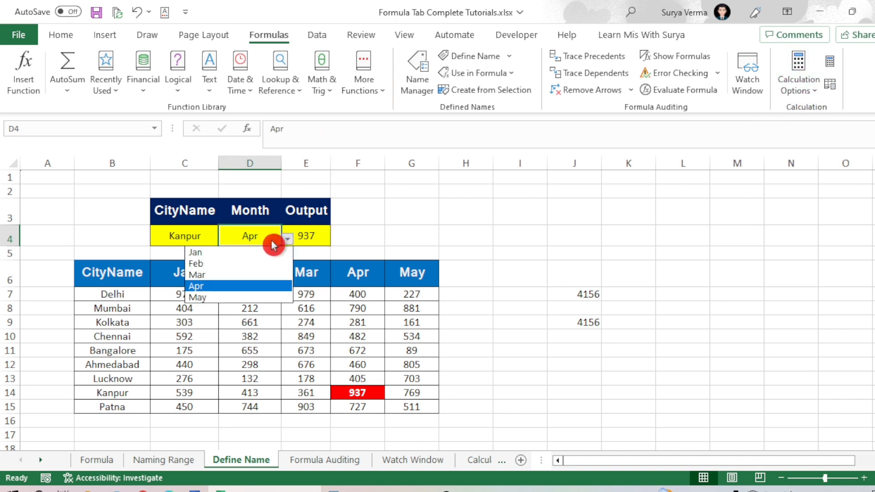
click(230, 263)
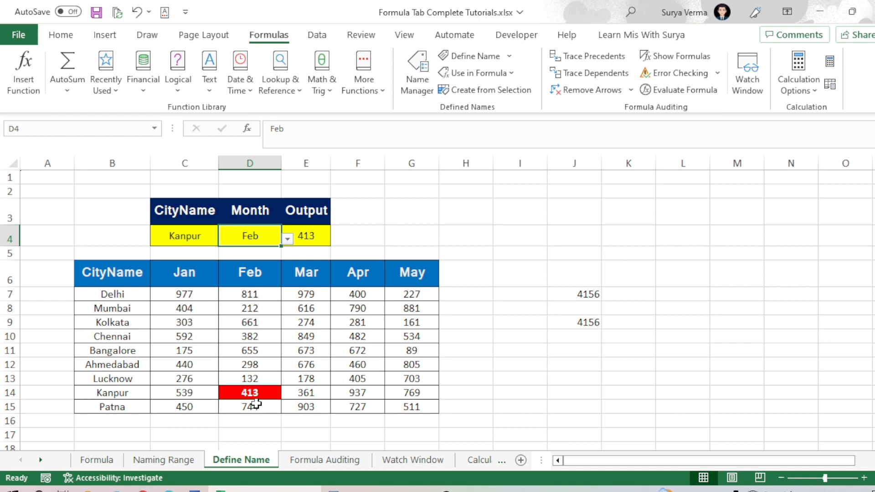
- Review the available calculation options and run Calculate Sheet on the Define Name sheet
click(796, 87)
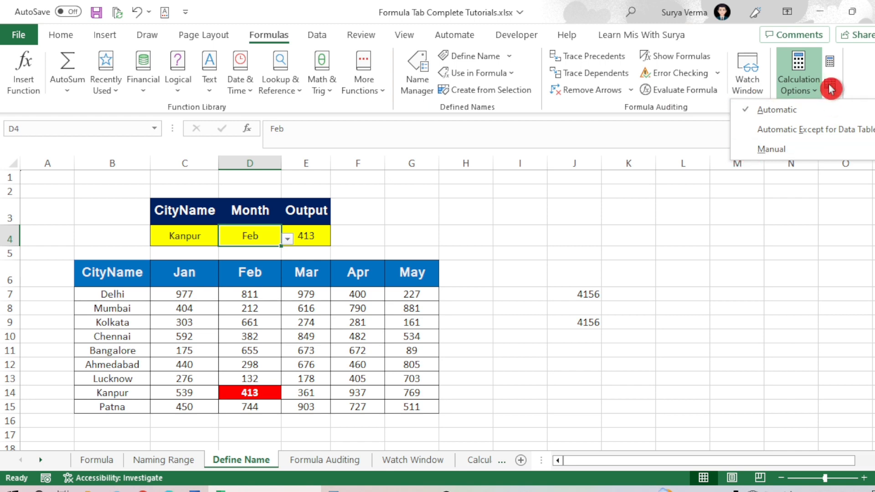
click(680, 274)
click(832, 84)
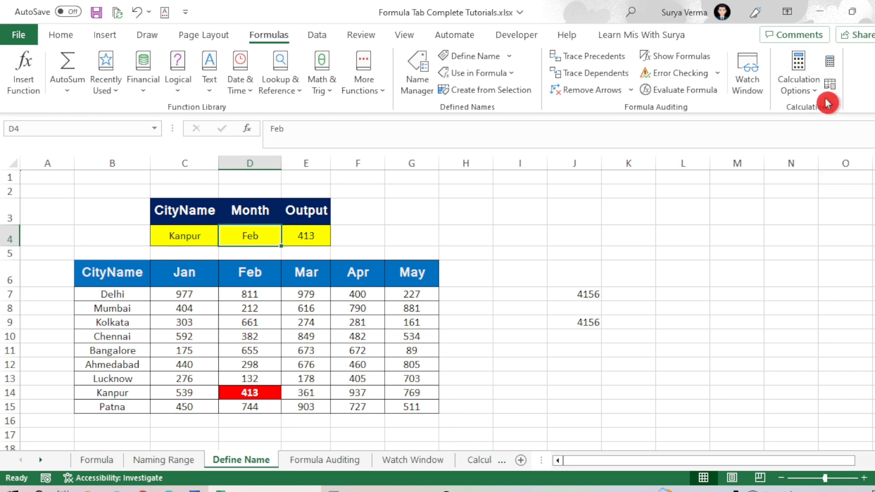
click(814, 94)
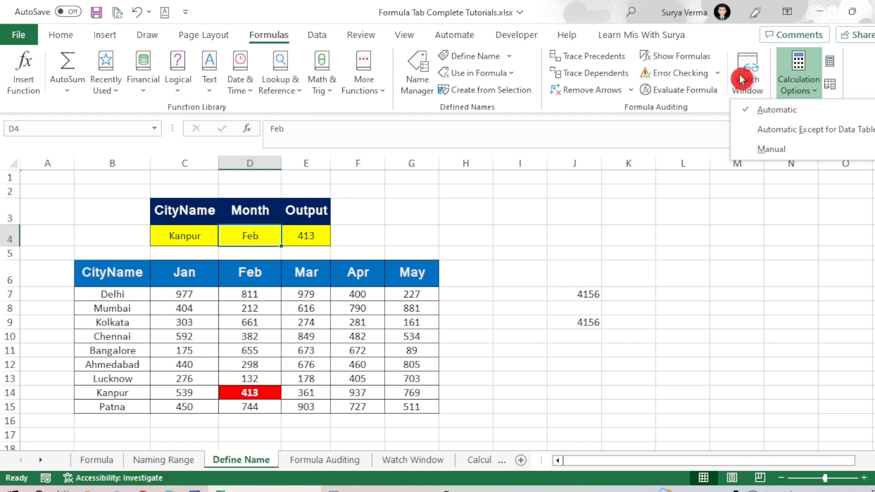
- Clear the existing totals in L4:L12 on the Formula Auditing sheet and select cell L4
click(304, 462)
click(304, 460)
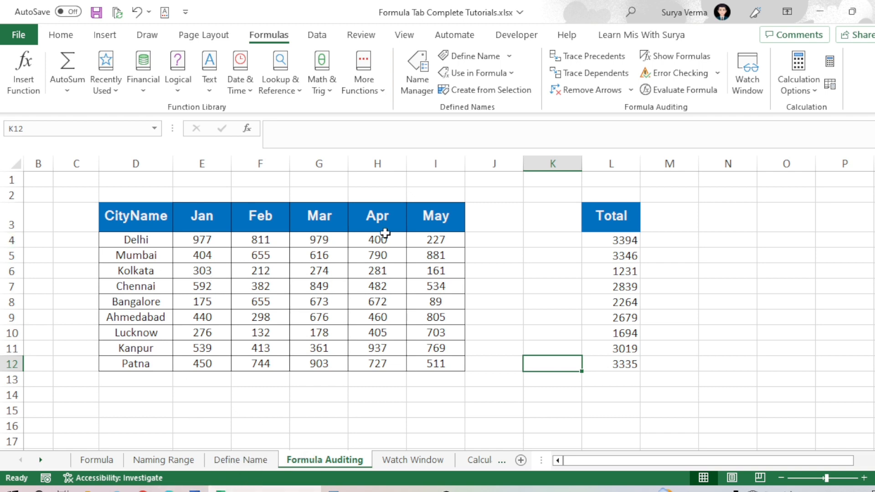
click(615, 242)
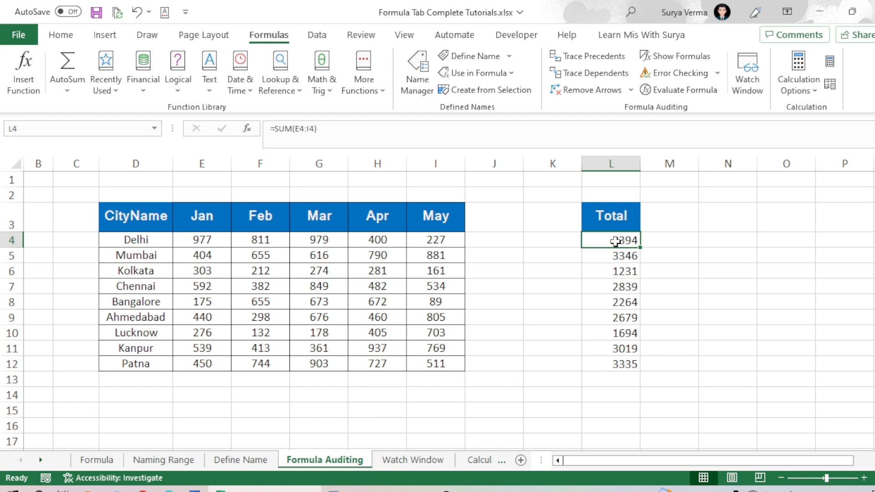
key(ctrl+shift+Down)
key(Delete)
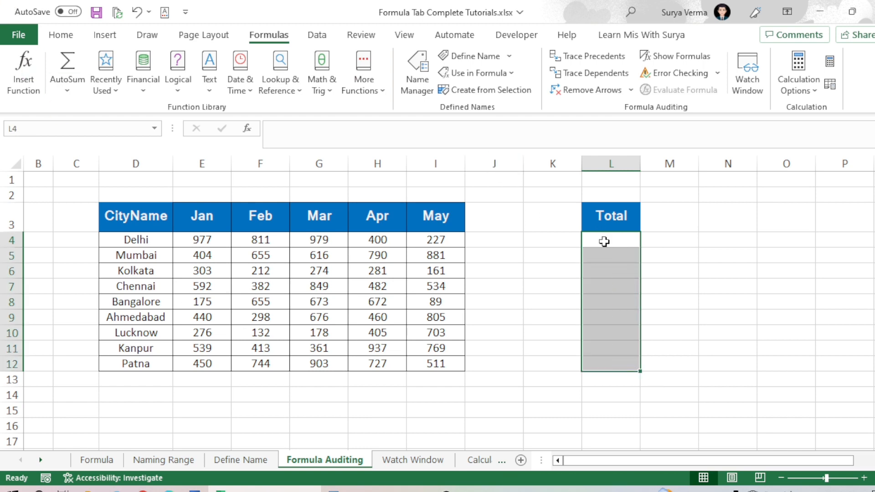
click(604, 244)
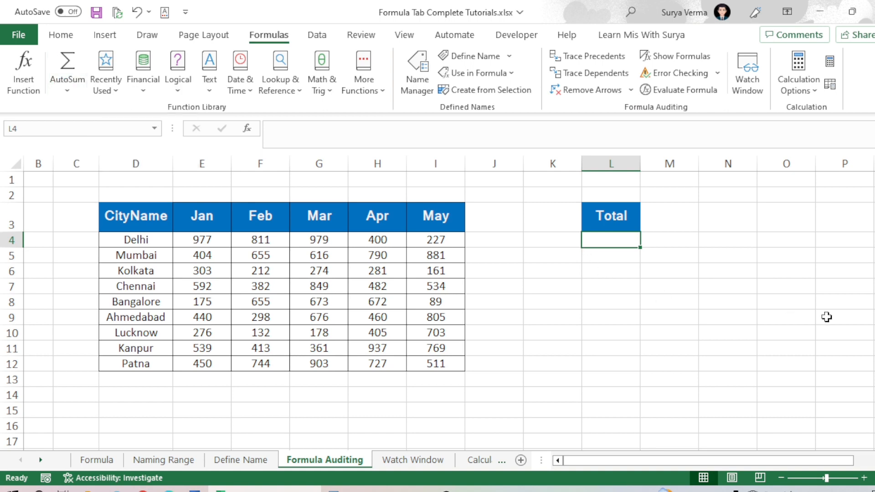
text(=sum)
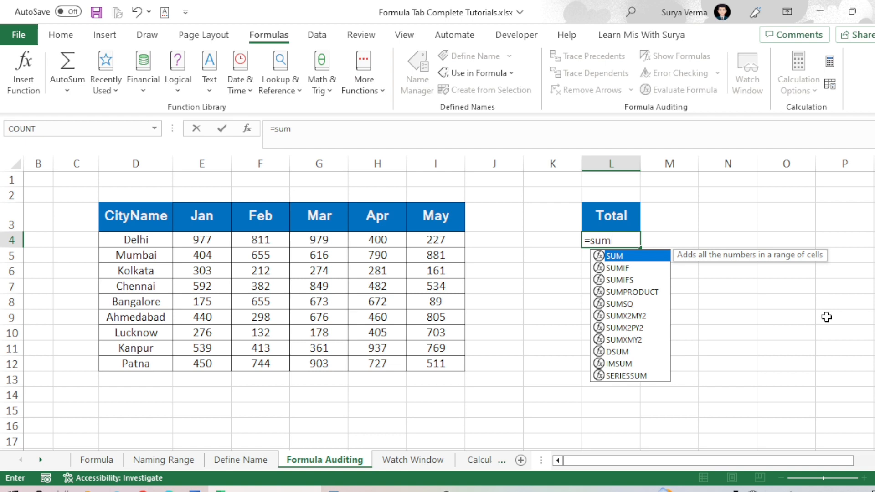
key(Tab)
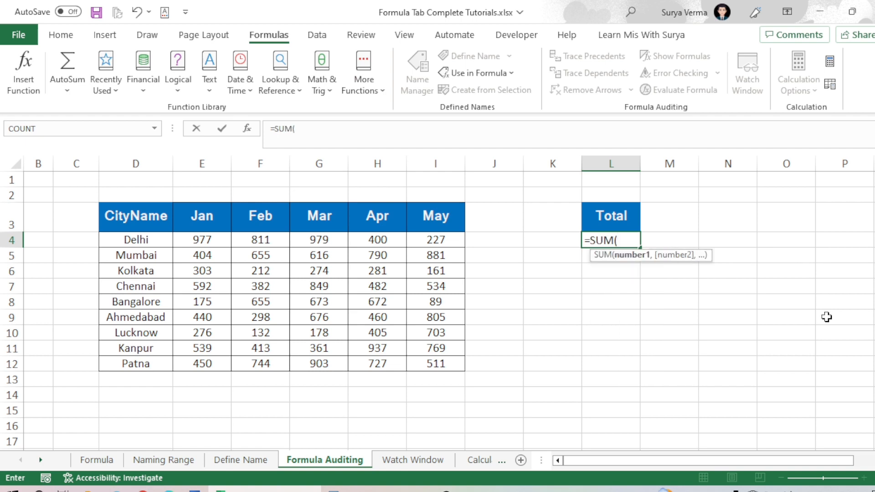
key(Escape)
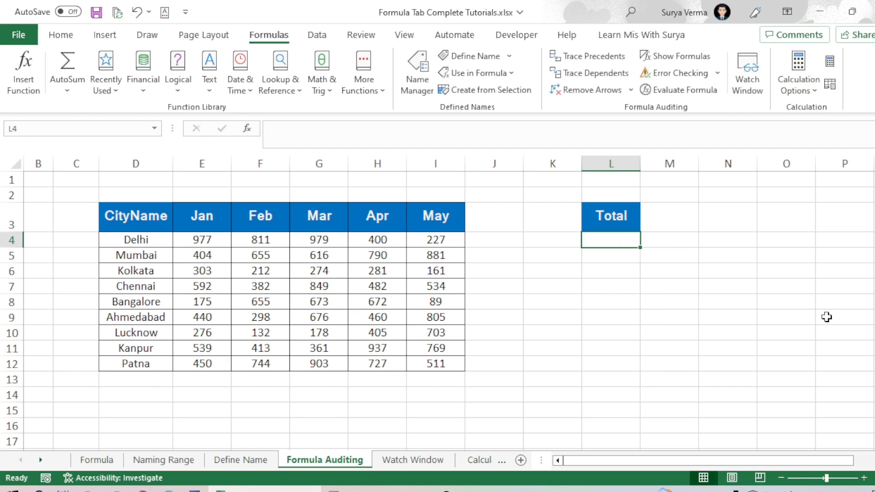
- Total Delhi's row in L4 with AutoSum as =SUM(E4:K4) and fill the formula down through L12
key(alt+equal)
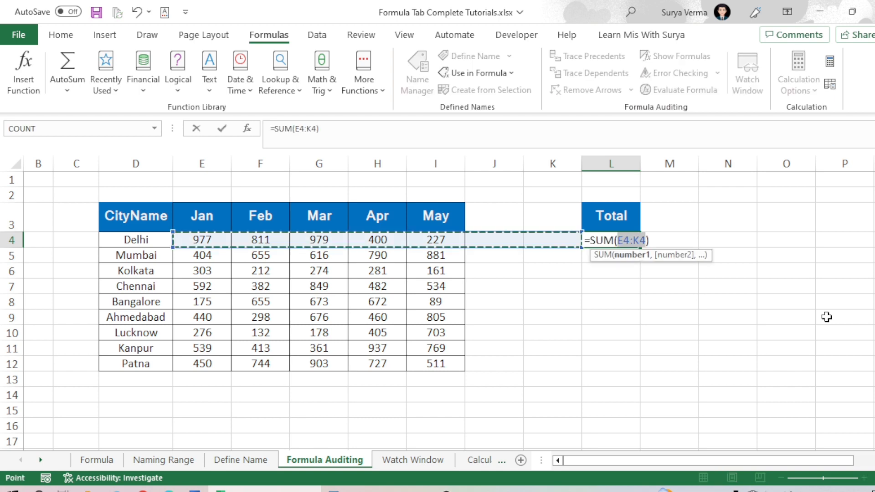
key(Return)
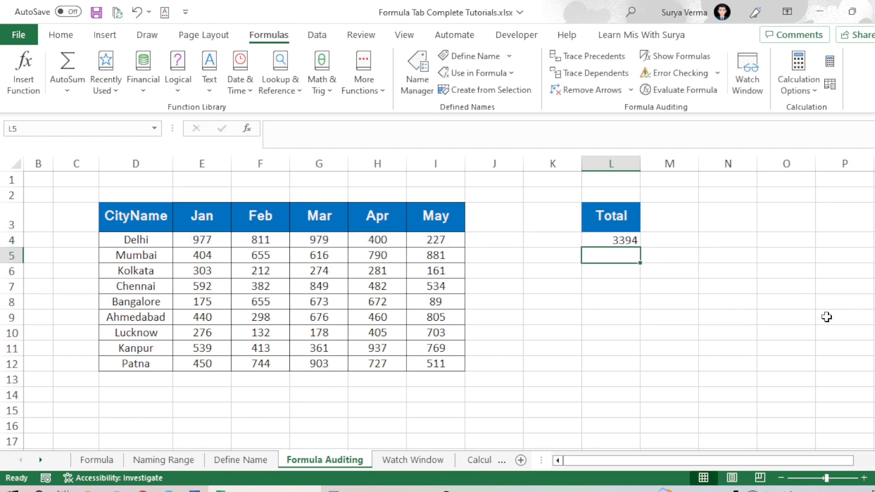
key(Up)
key(shift+Down)
key(shift+Down)
key(shift+Down)
key(shift+Down)
key(shift+Down)
key(shift+Down)
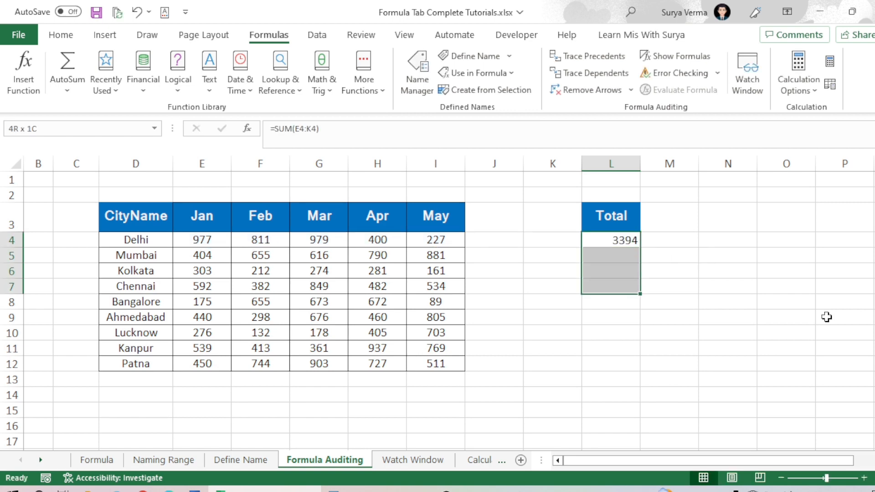
key(shift+Down)
key(shift+Down)
key(ctrl+d)
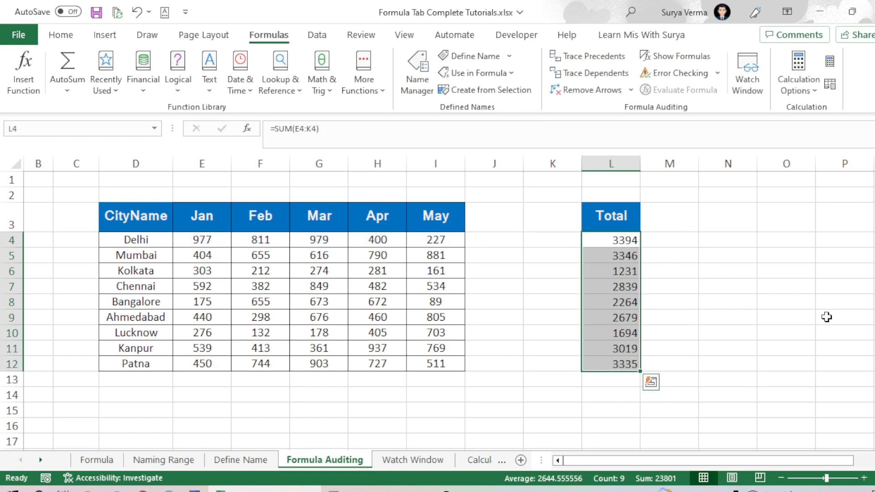
key(Up)
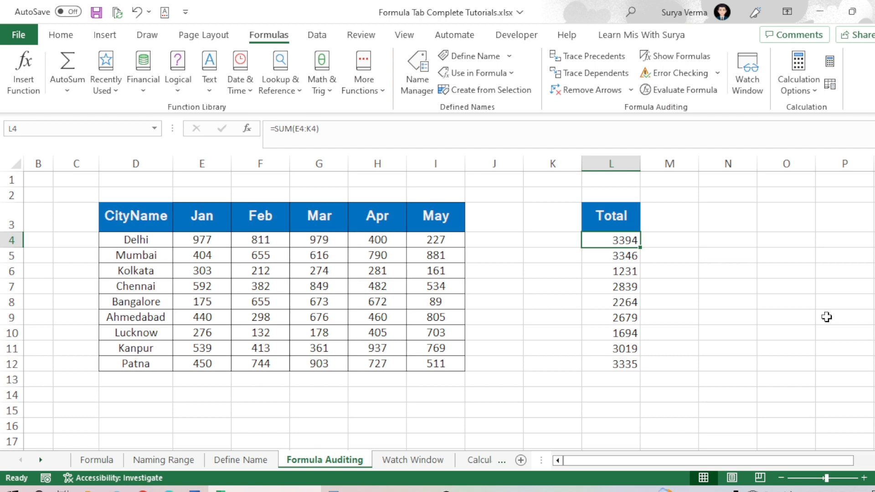
- Trace the precedents of Delhi's total in L4 and the dependents of Lucknow's Jan value in E10
key(Down)
key(Down)
key(Up)
key(Up)
click(615, 56)
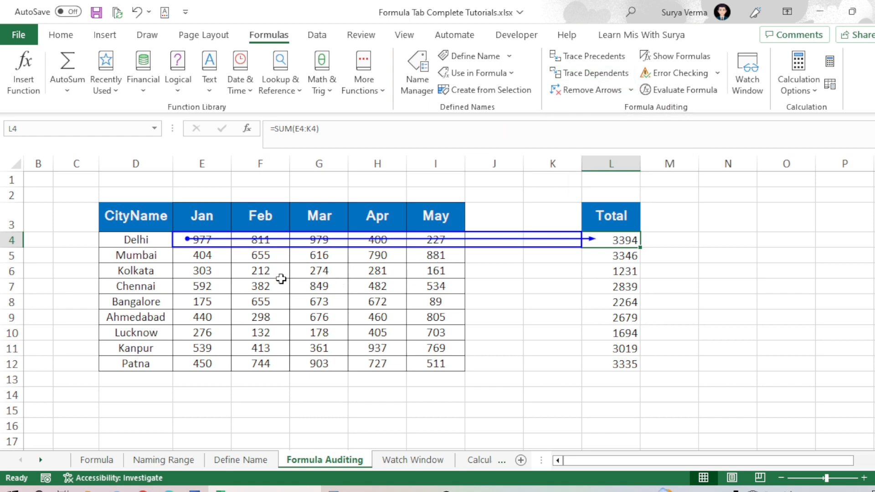
click(196, 335)
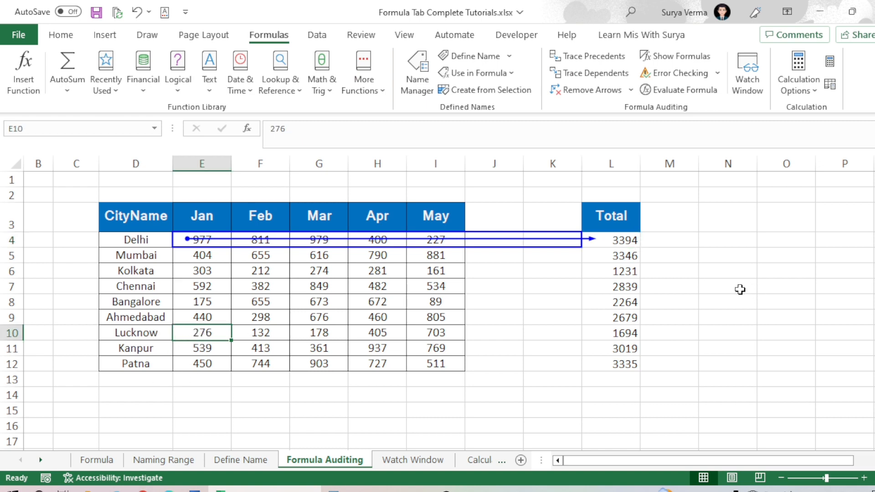
click(615, 73)
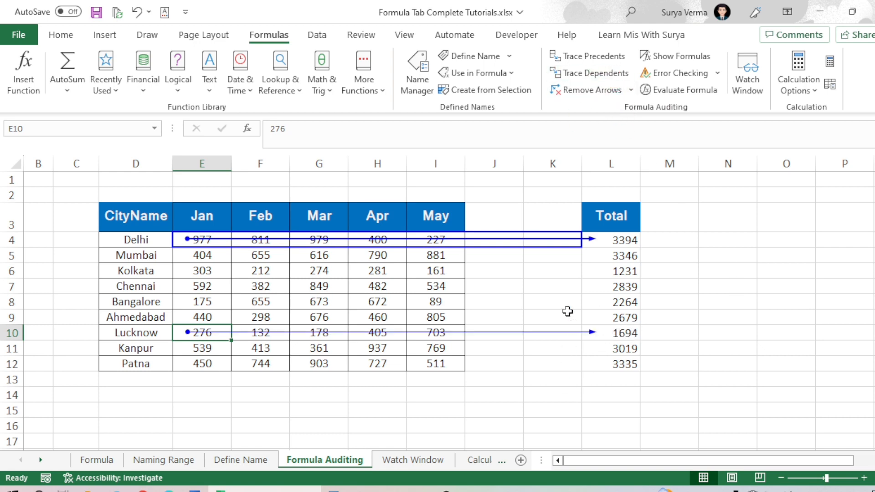
- Enter the formula =SUM(E6,I12,E12,,I7) in cell J16 to add scattered city values
click(511, 426)
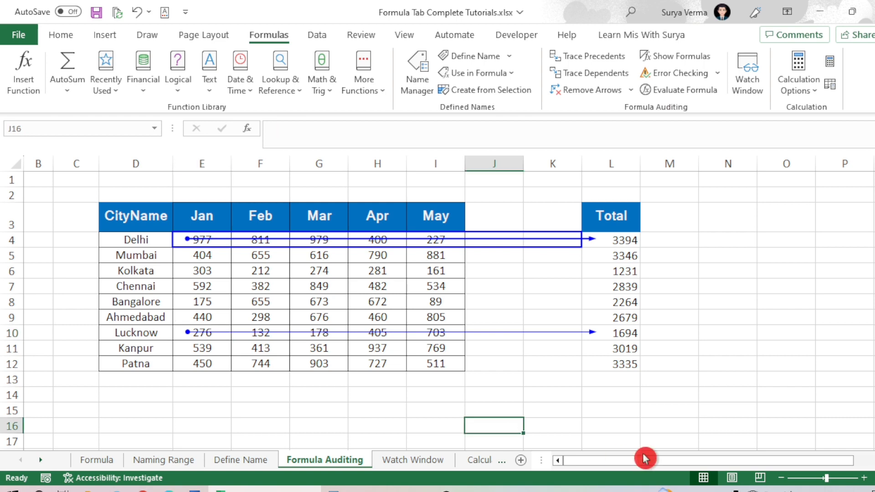
text(=s)
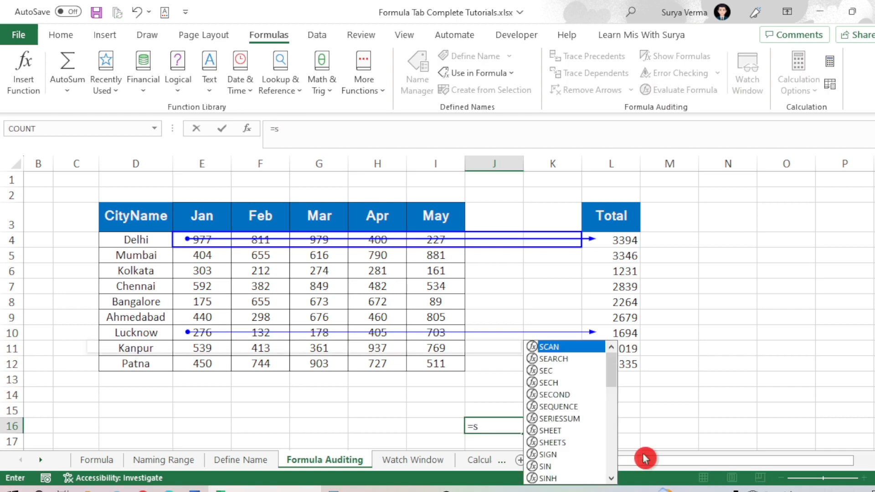
text(um)
key(Tab)
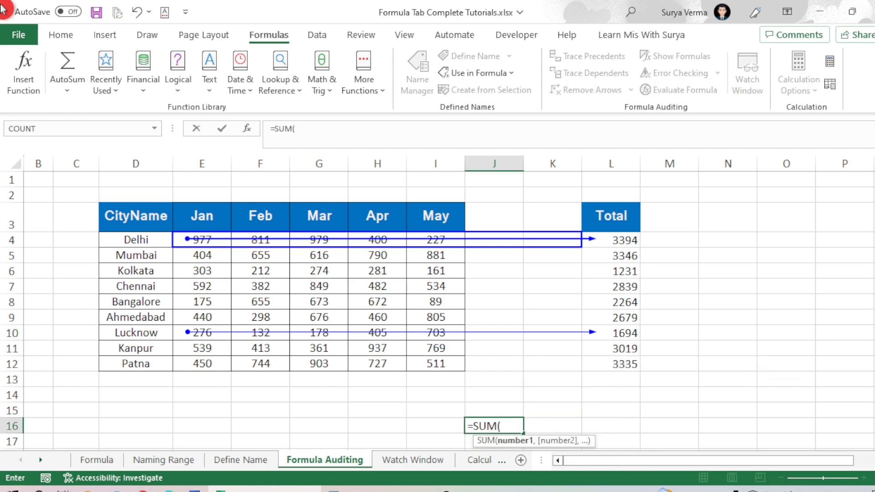
click(203, 271)
text(,)
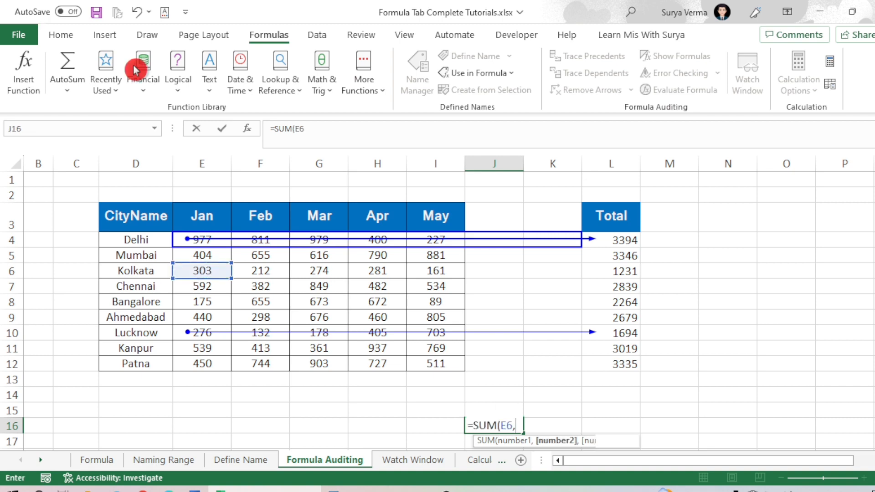
click(445, 361)
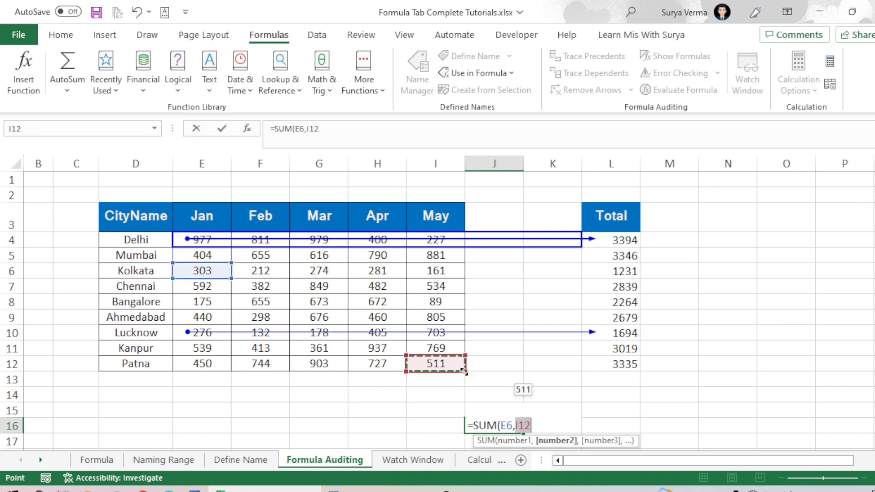
text(,)
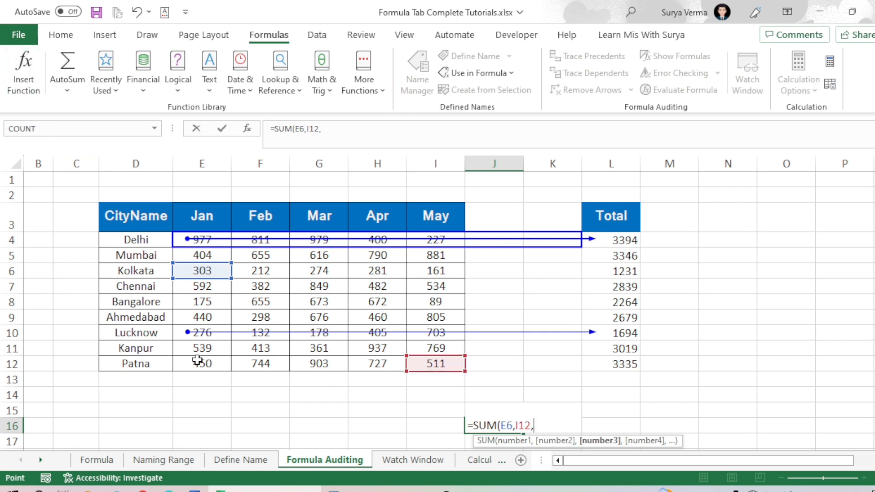
click(198, 361)
text(,,)
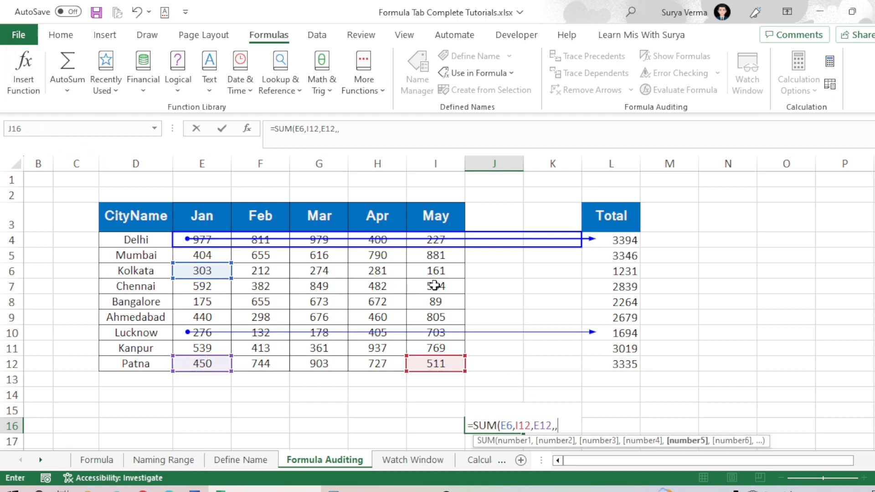
click(435, 286)
key(Return)
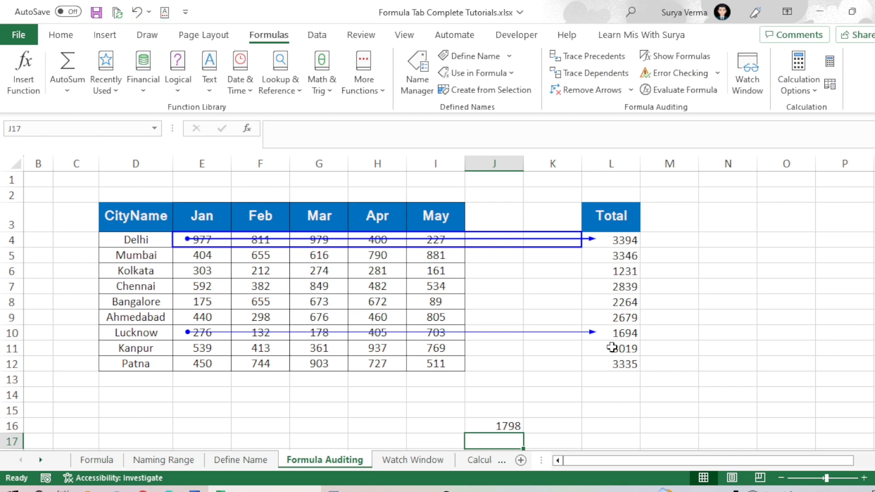
- Trace the precedents of the SUM formula in J16 and remove its precedent arrows
click(496, 423)
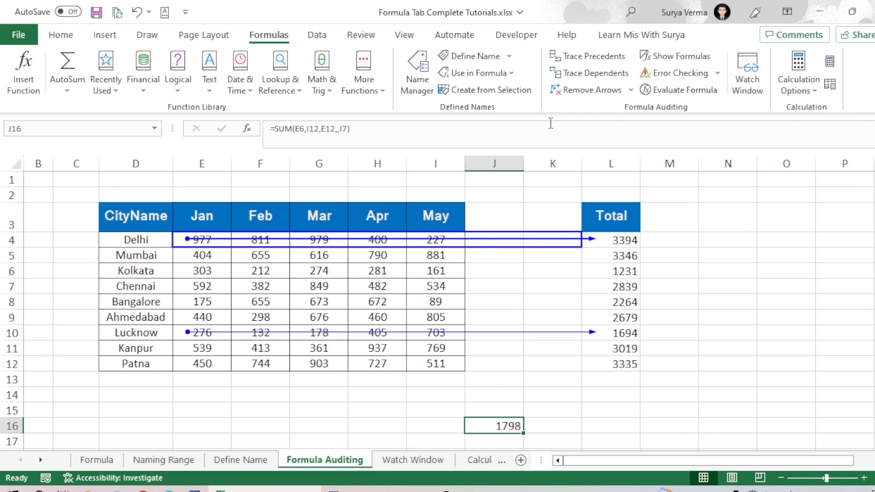
click(580, 58)
click(581, 59)
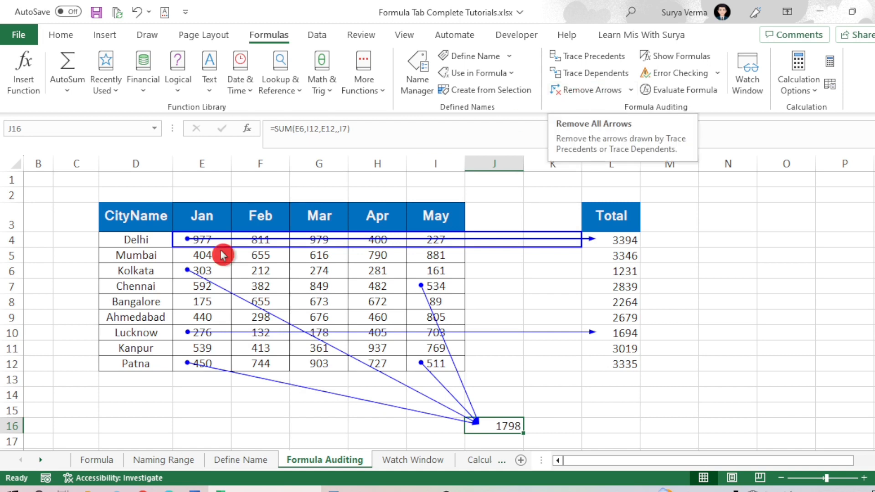
click(630, 92)
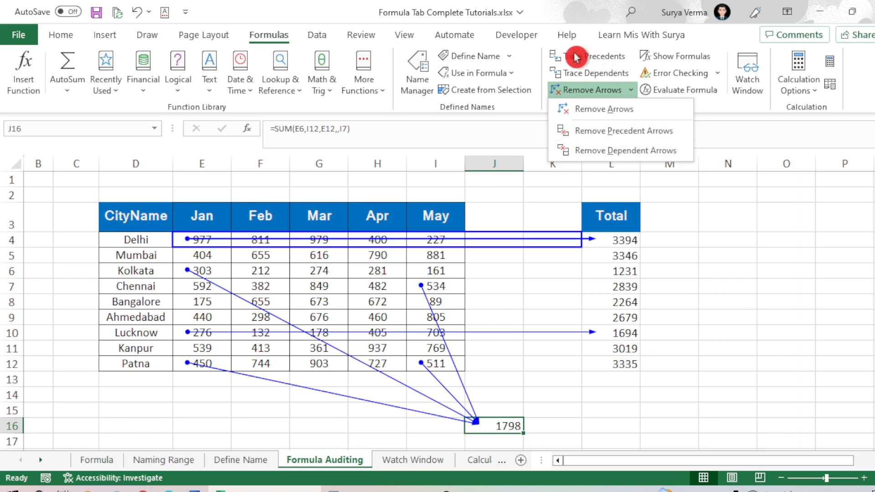
click(595, 132)
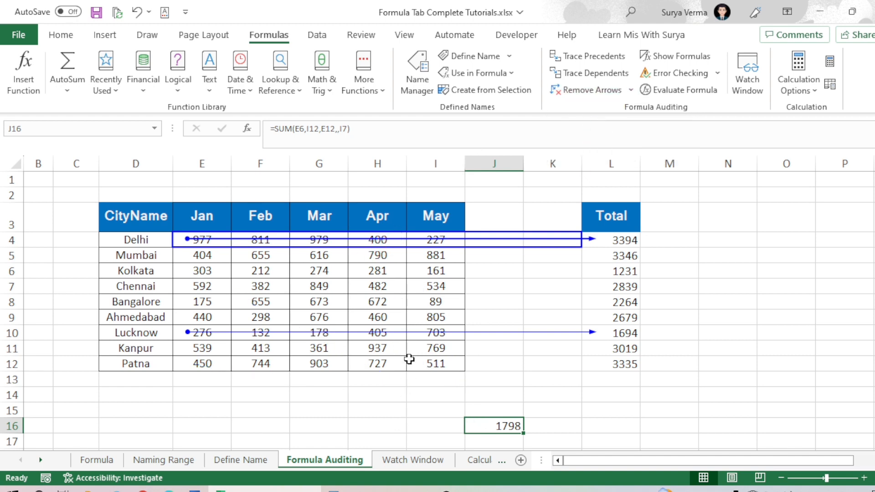
- Try removing dependent arrows with J16 selected and clear all remaining trace arrows from the sheet
click(631, 91)
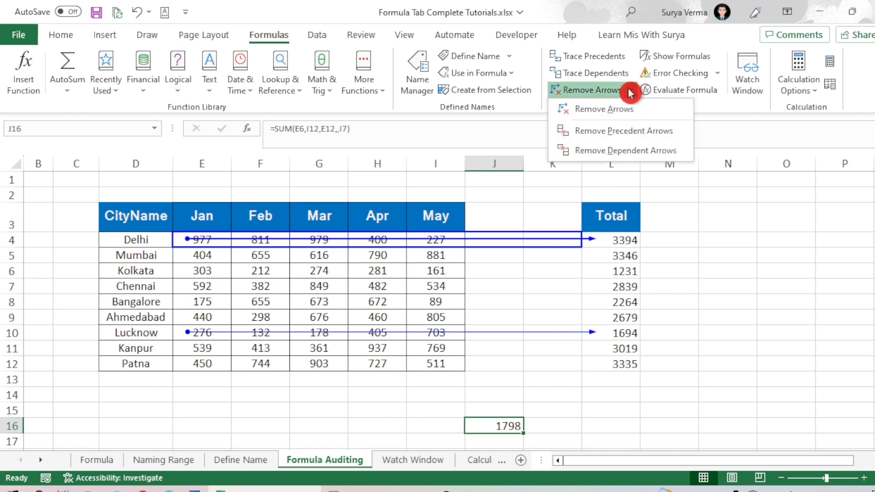
click(601, 153)
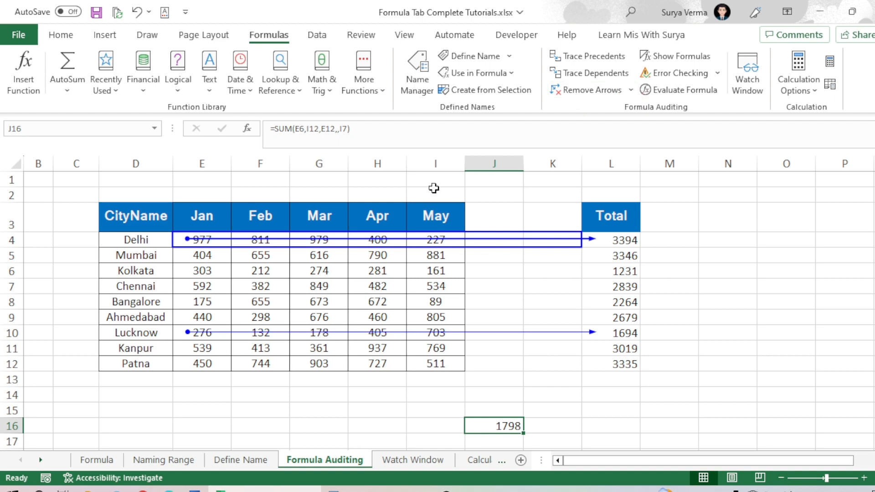
click(630, 92)
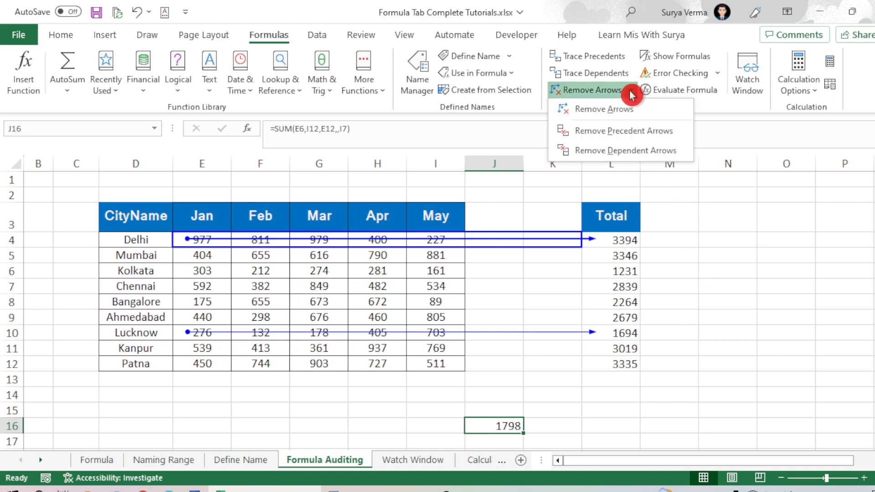
click(589, 114)
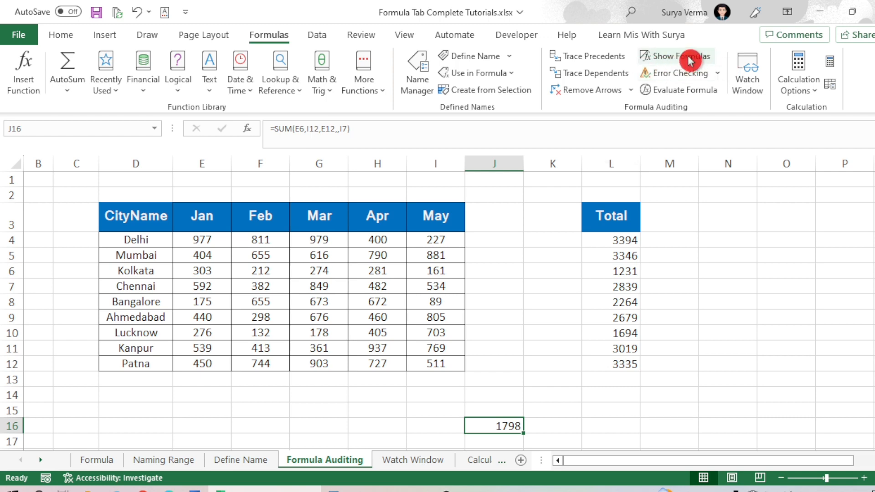
- Show formulas instead of values on the sheet, examine the Total column and J16, and return to displaying values
drag(625, 239, 622, 364)
click(623, 364)
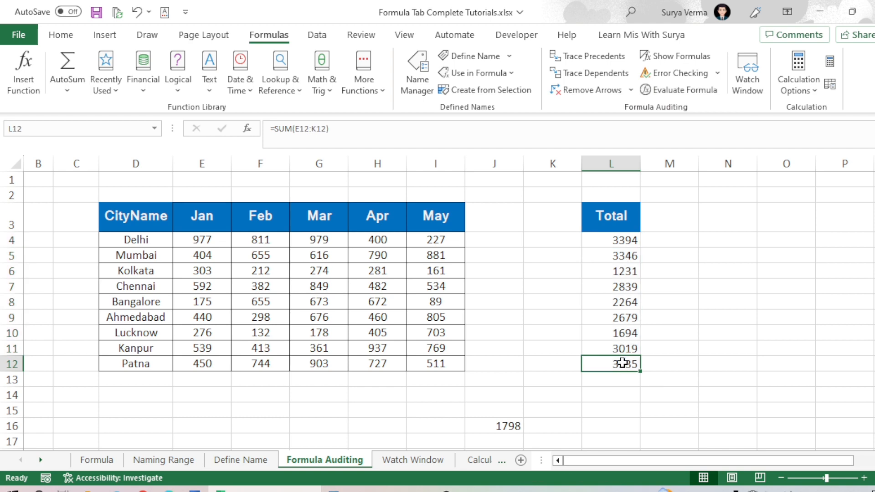
click(873, 461)
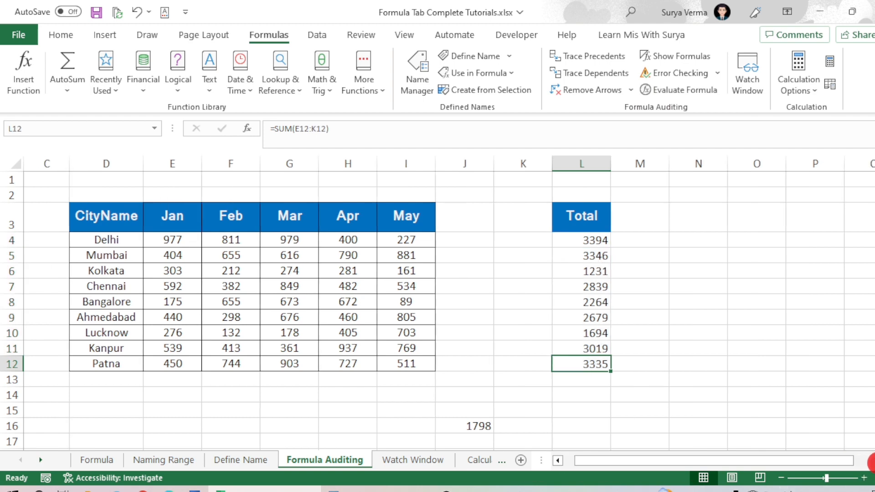
click(296, 240)
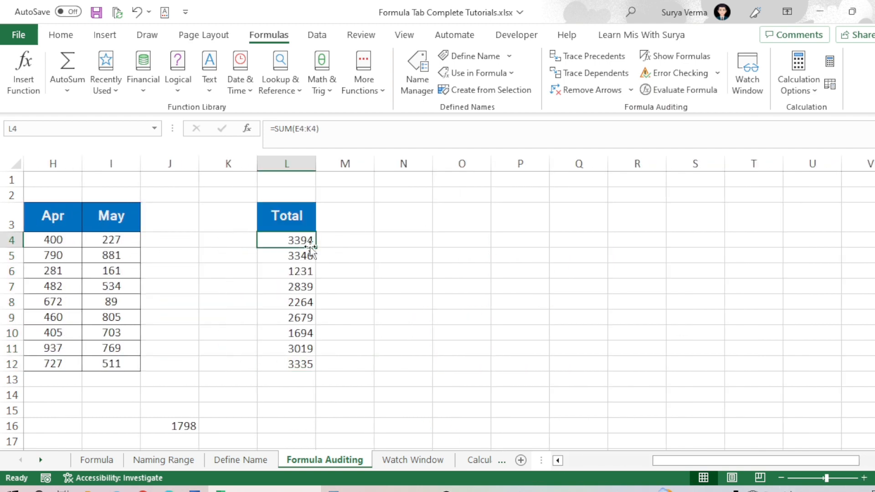
click(677, 56)
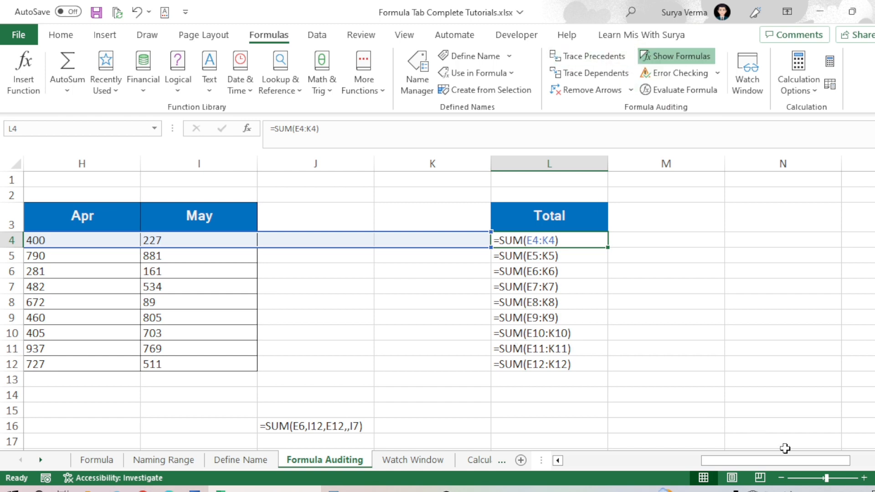
drag(782, 462, 505, 459)
click(502, 328)
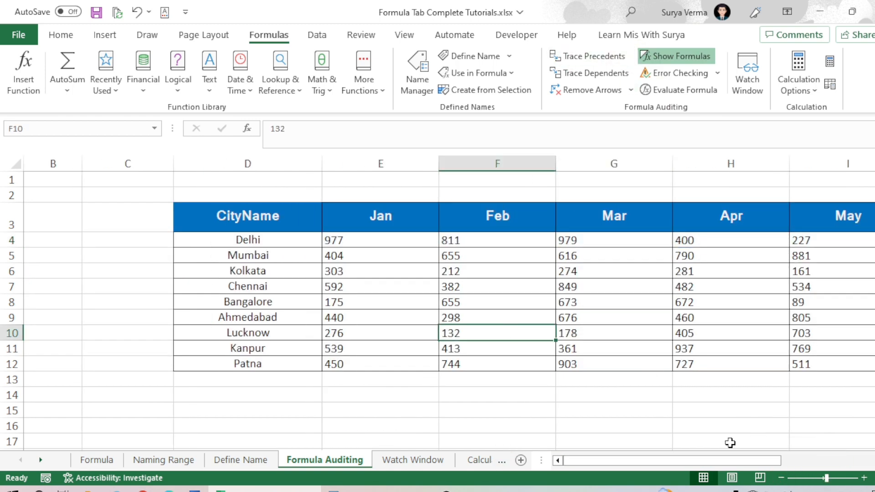
drag(750, 465, 843, 429)
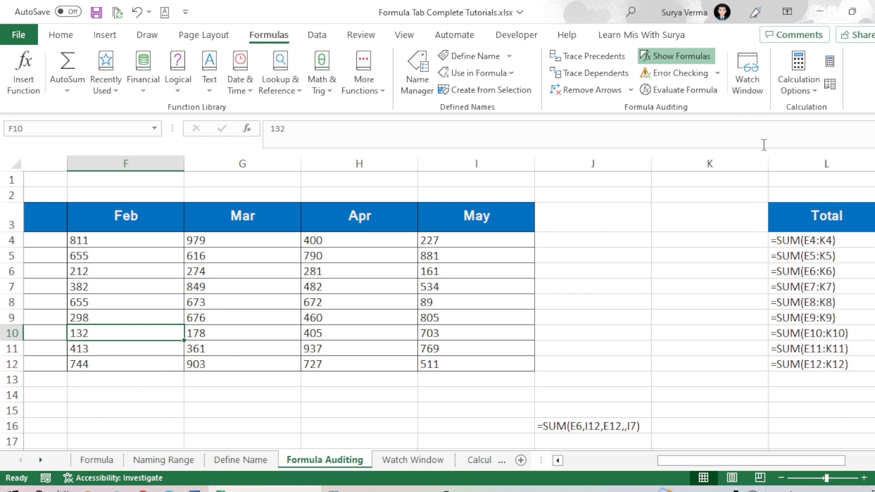
click(684, 58)
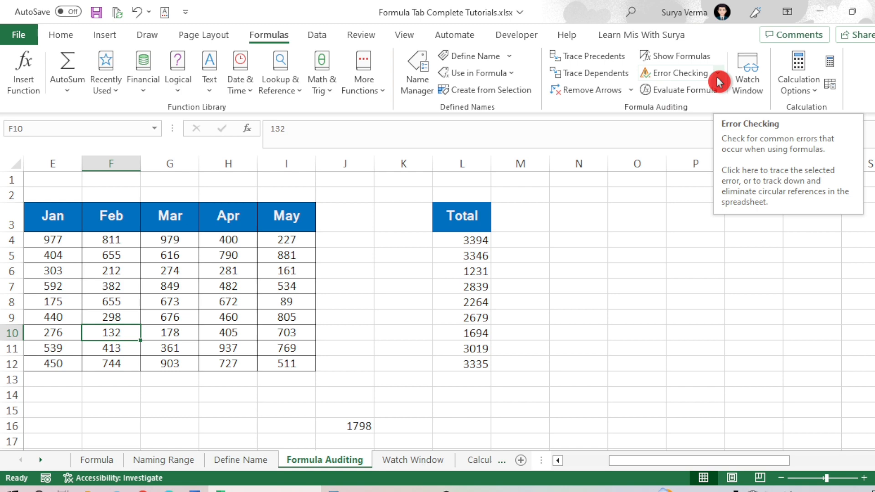
- Enter a formula with the misspelled function name su over the range G6:I6 in cell K5
click(387, 258)
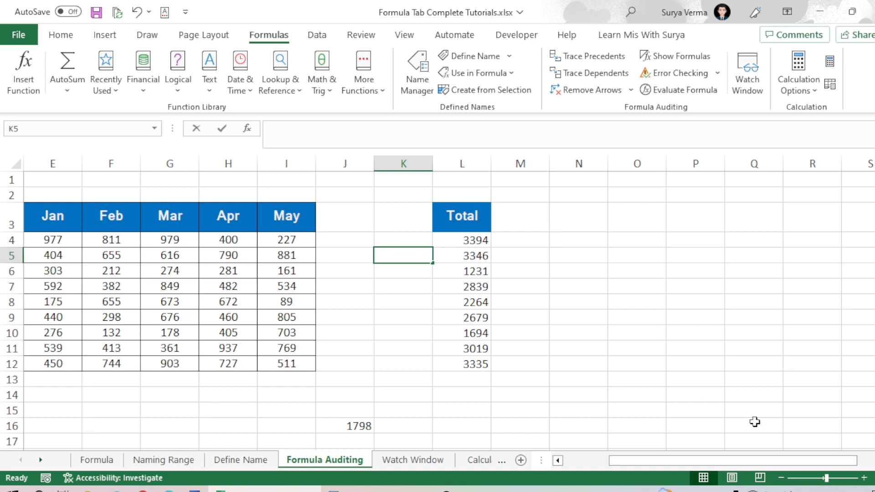
text(=su)
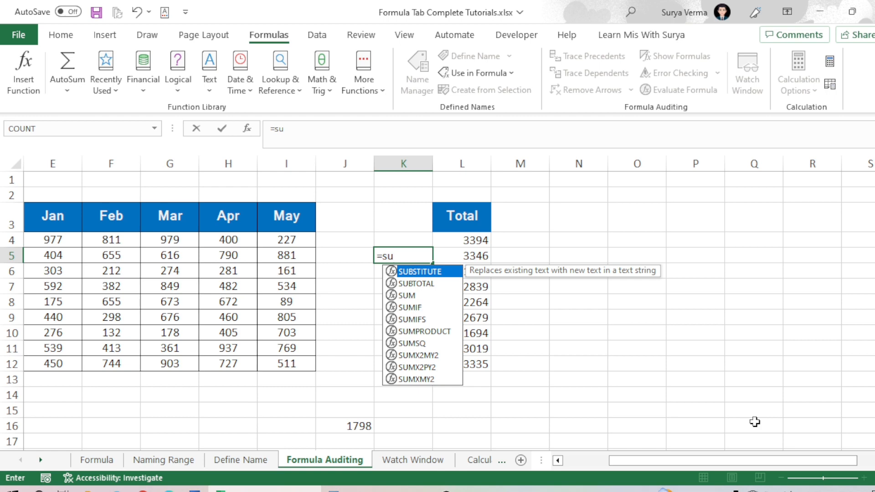
text(()
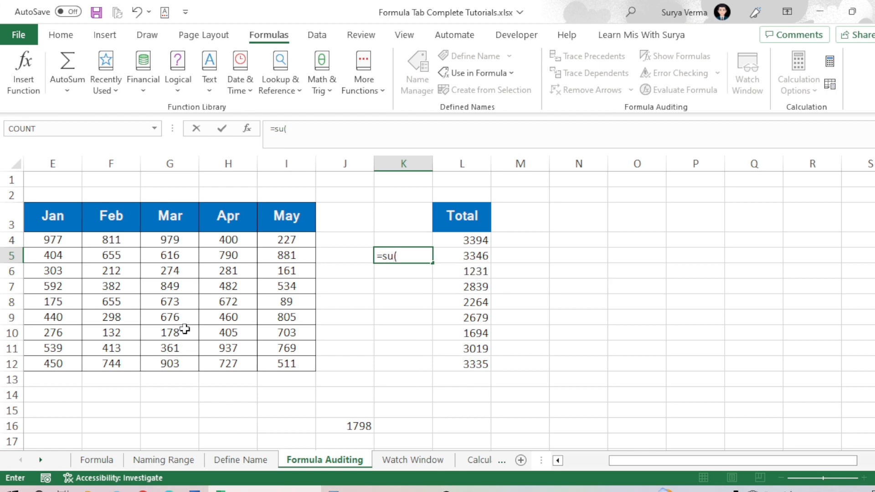
drag(181, 271, 273, 269)
key(Return)
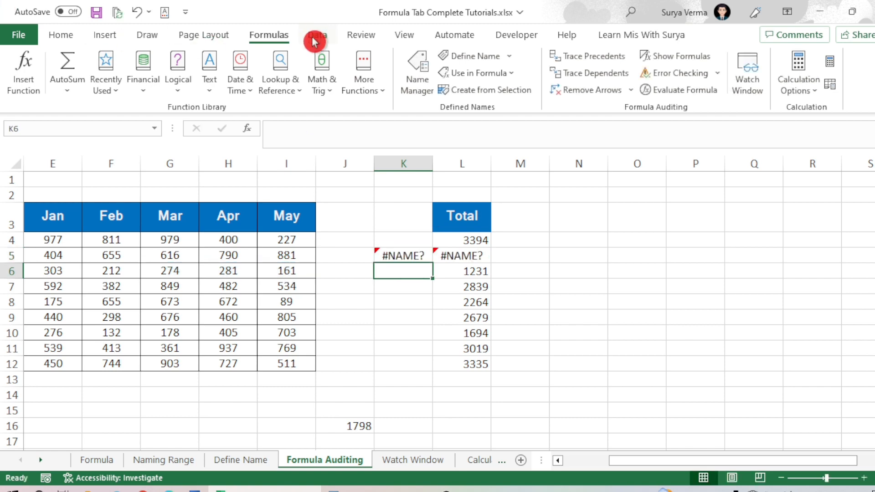
- Compare the formulas in K5 and L5, and run Error Checking on L5
click(402, 255)
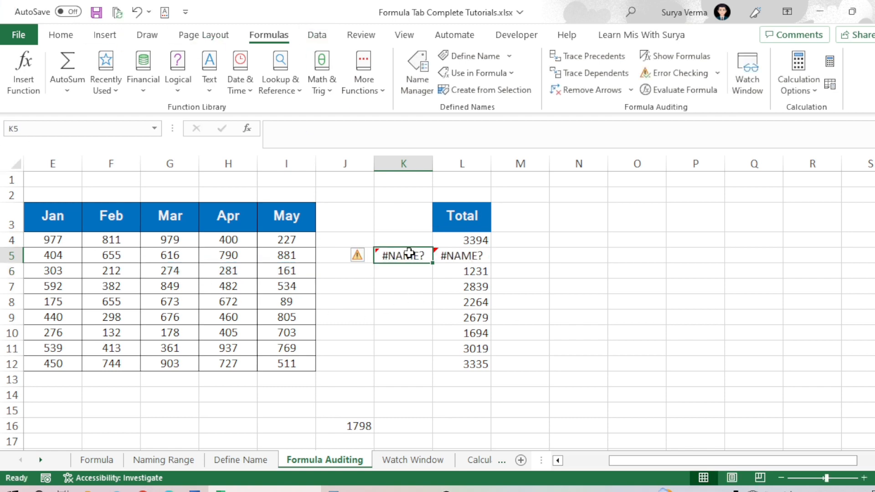
click(451, 255)
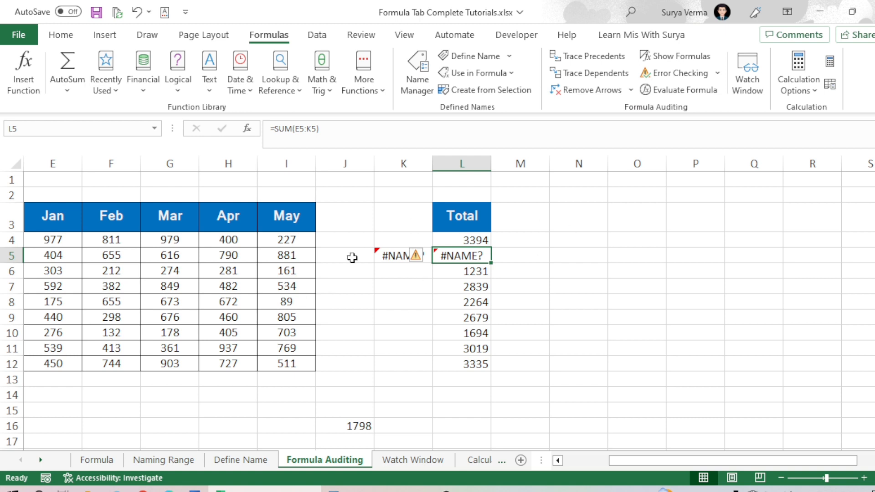
click(396, 254)
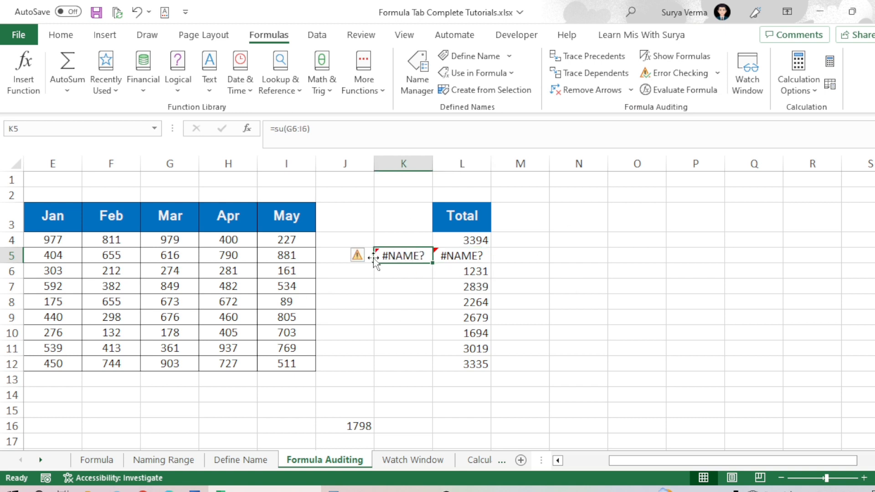
click(456, 257)
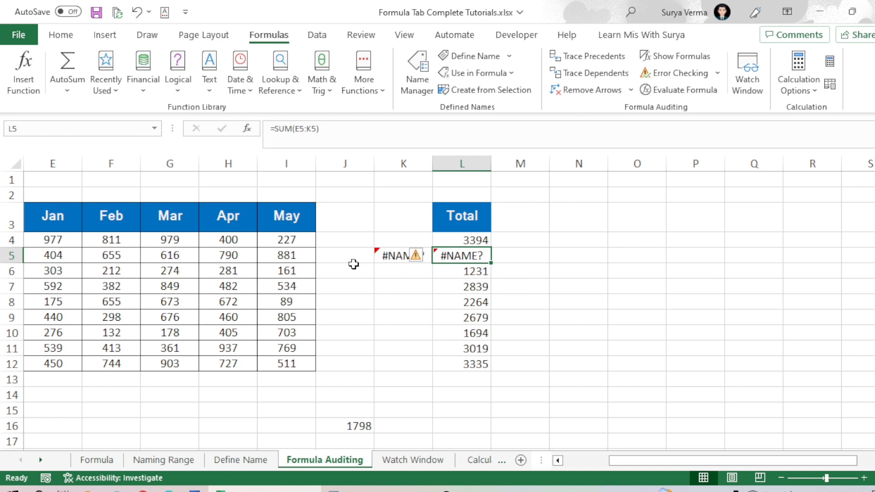
click(712, 78)
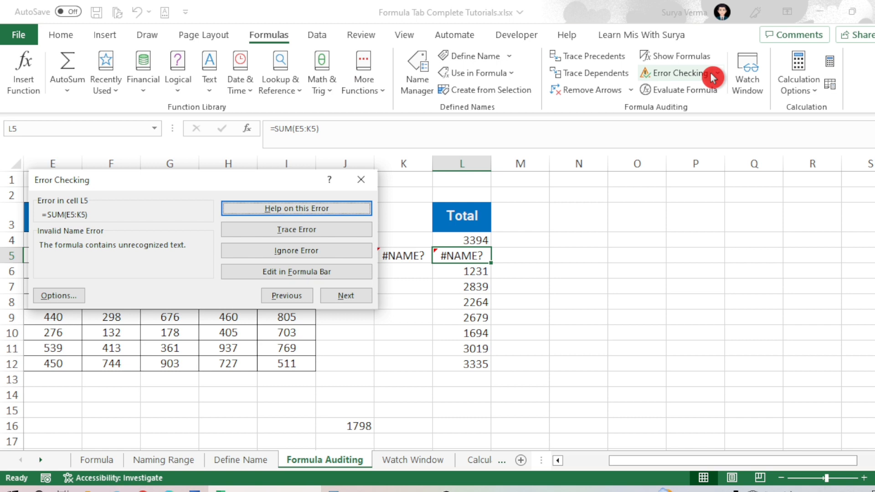
drag(153, 182, 595, 192)
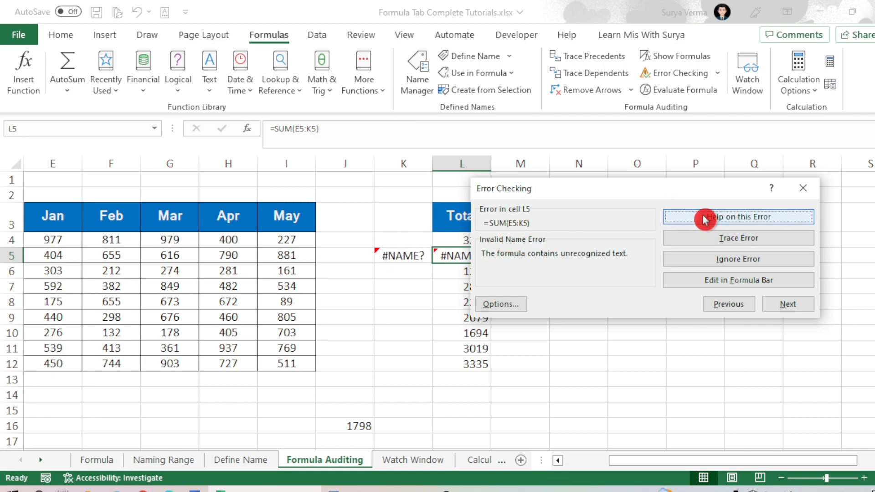
- Trace the error in L5, remove the trace arrows and resume error checking
click(709, 240)
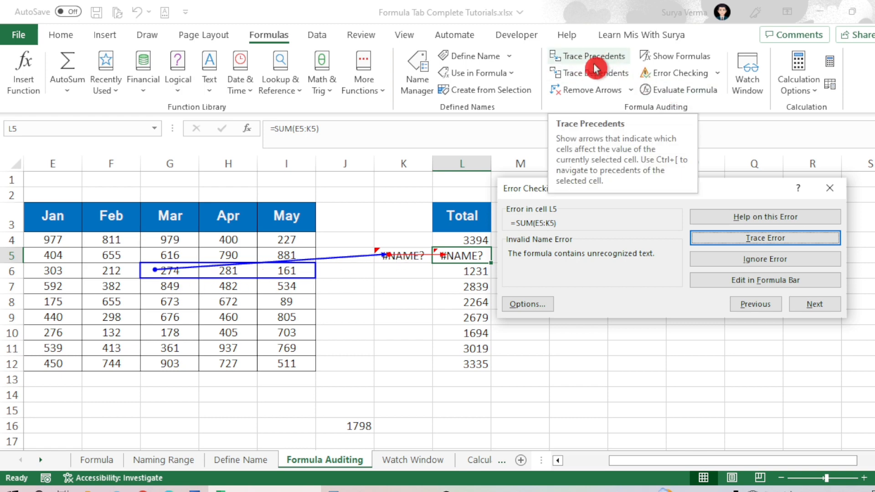
click(588, 92)
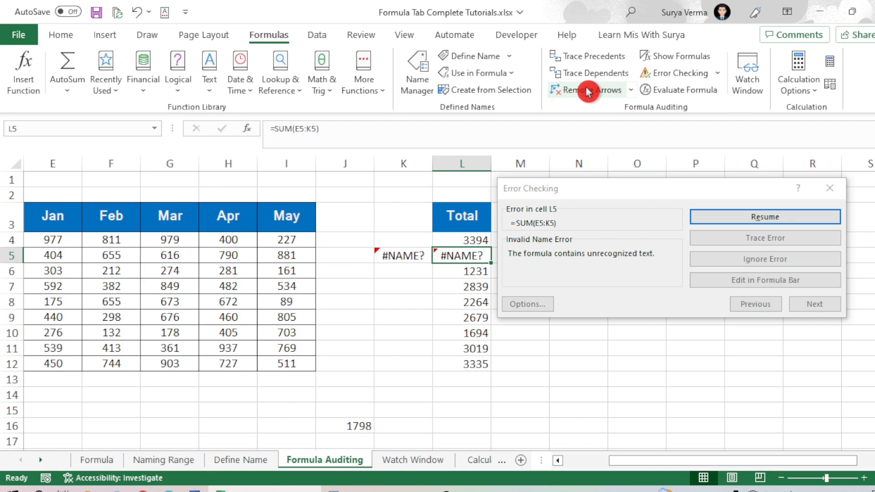
click(757, 219)
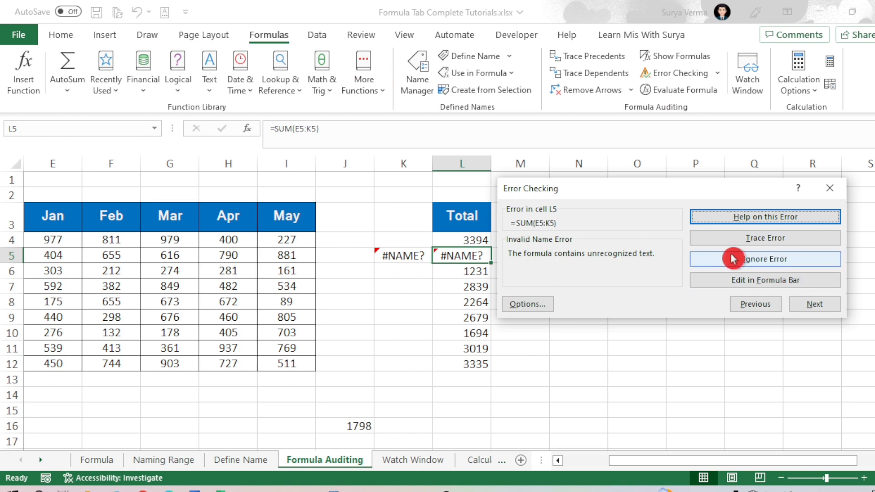
- Open L5's formula for editing from Error Checking, resume without changes, and review the K5 error before returning to L5
click(726, 286)
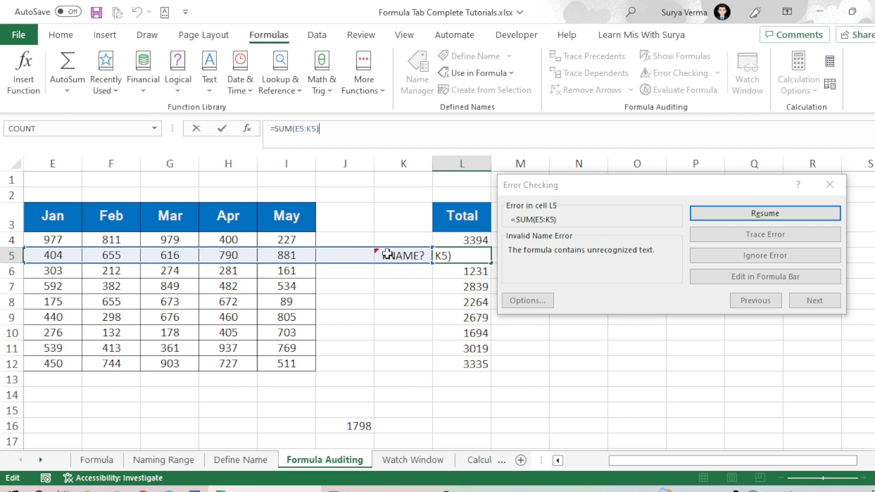
click(766, 213)
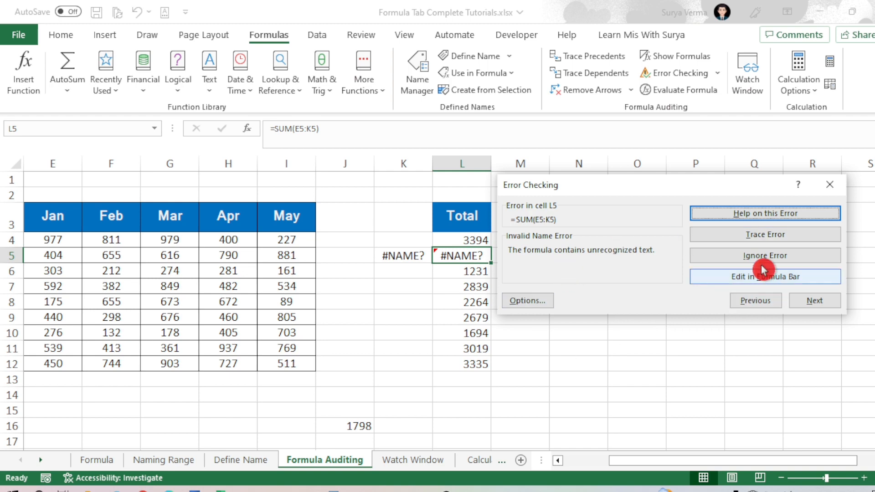
click(751, 296)
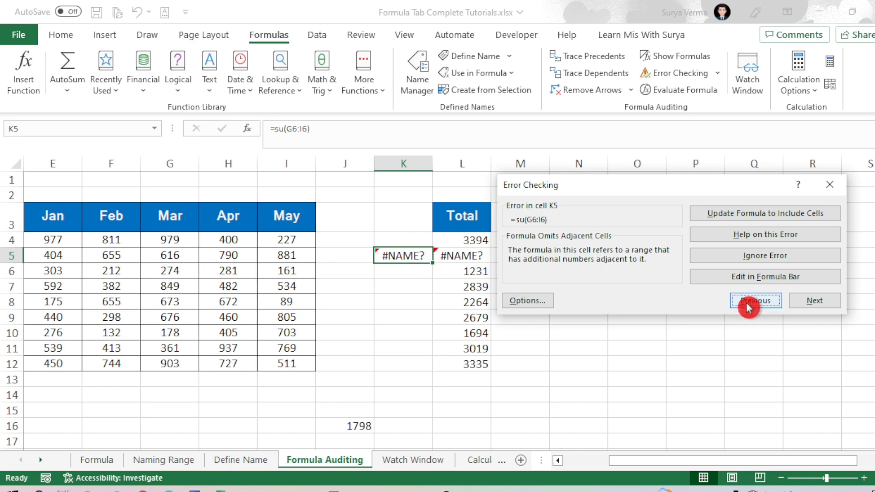
click(814, 300)
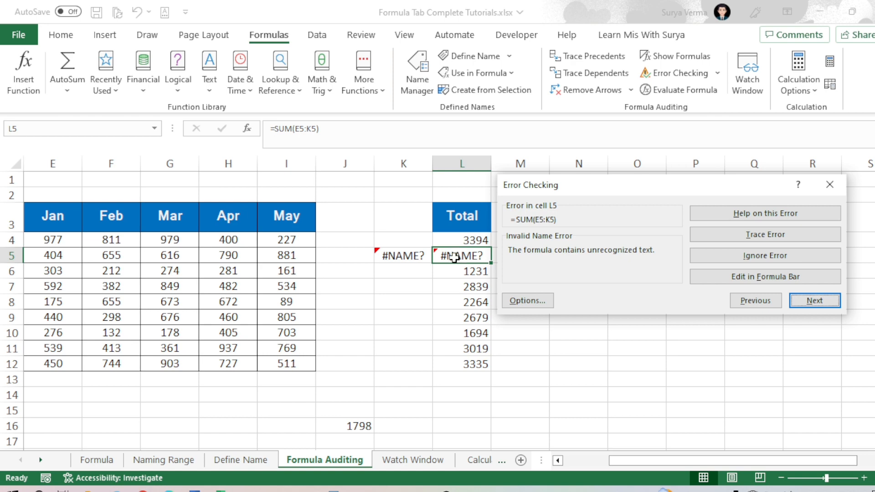
- Examine the formula options and error checking rules, cancel without changes and close Error Checking
click(505, 272)
click(528, 300)
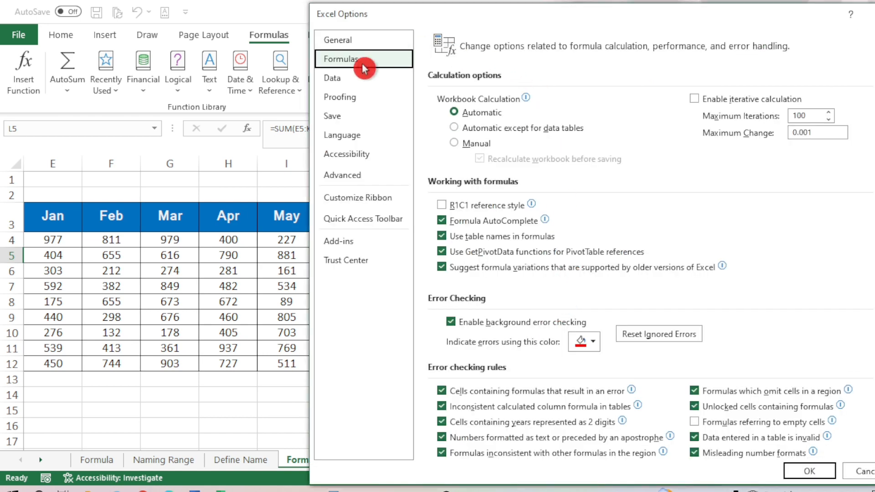
drag(483, 23, 301, 20)
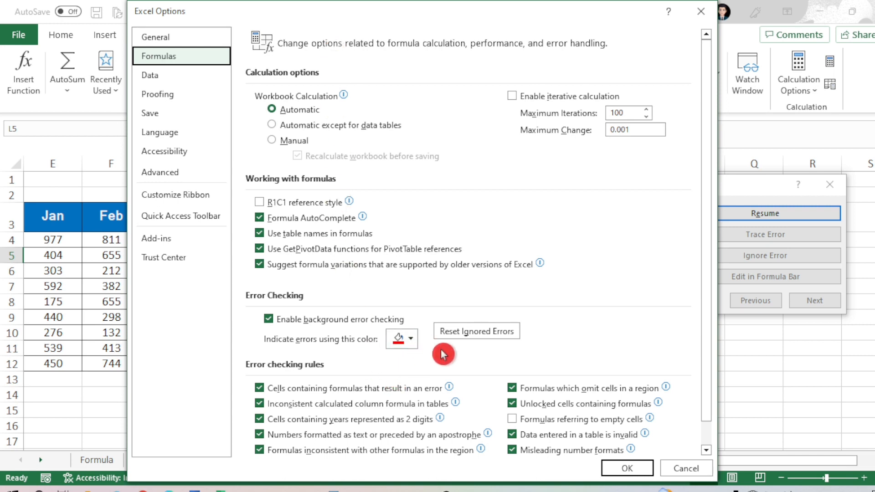
scroll(449, 354, down, 1)
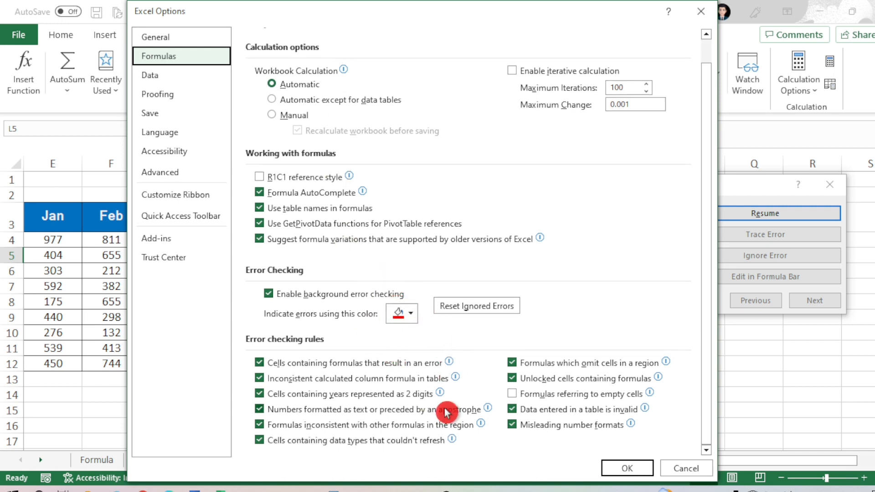
click(697, 472)
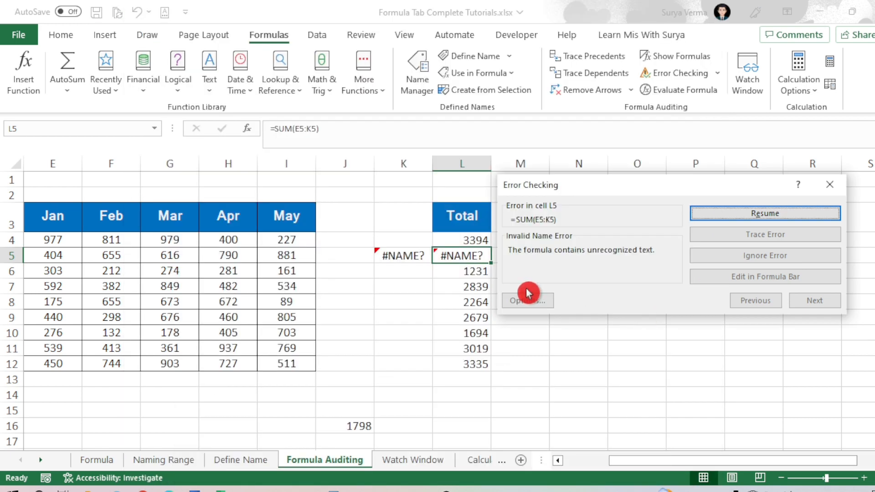
drag(588, 189, 290, 164)
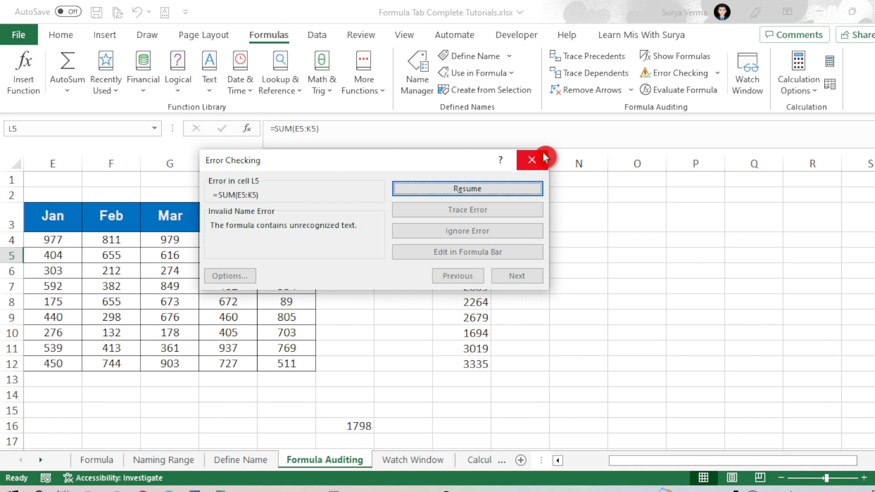
click(532, 160)
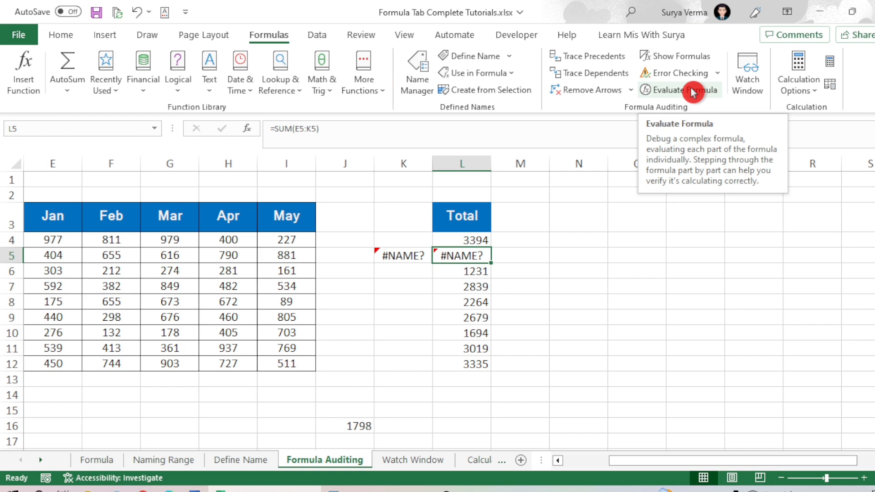
- Enter the formula =SUM(E4:I4) in cell O7 to total Delhi's January to May values
click(630, 291)
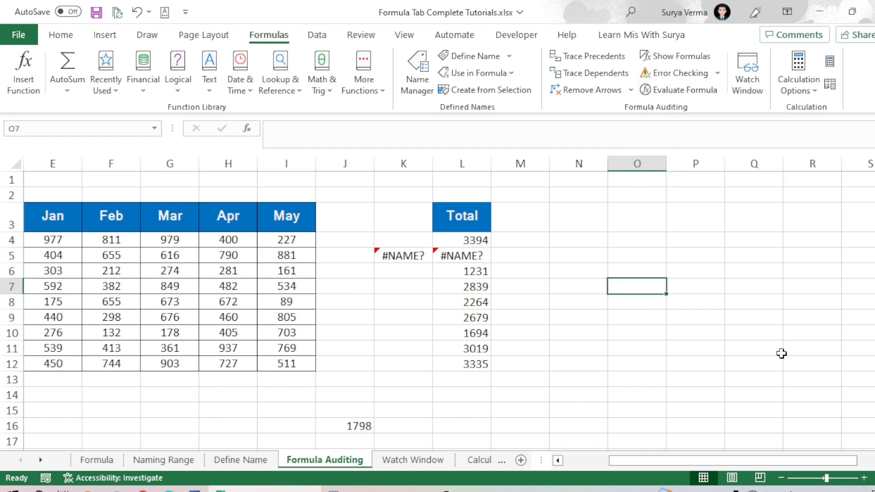
text(=sum)
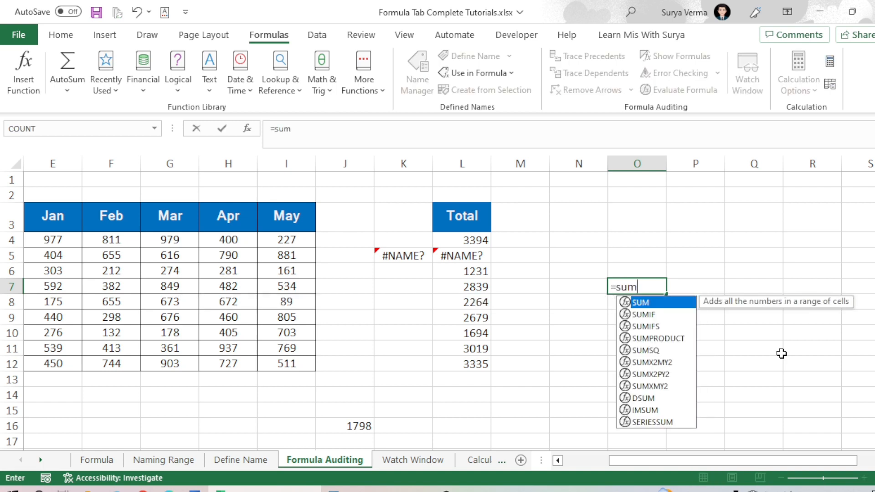
key(Tab)
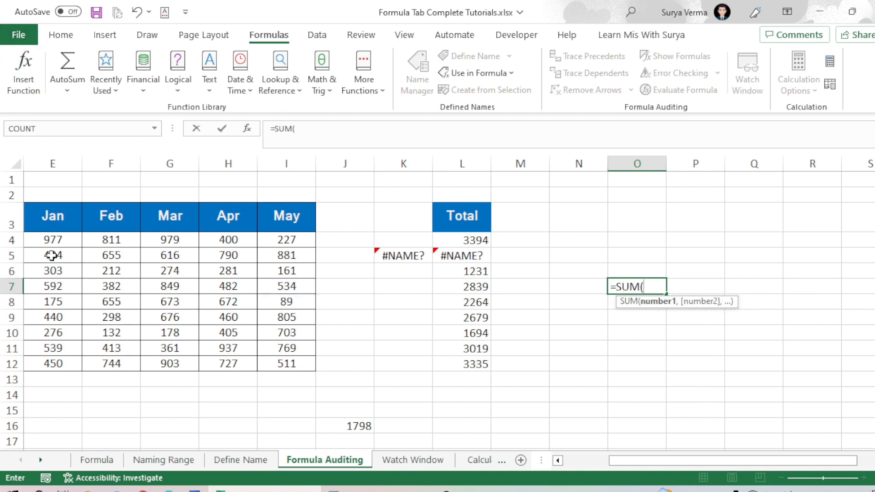
drag(53, 239, 284, 236)
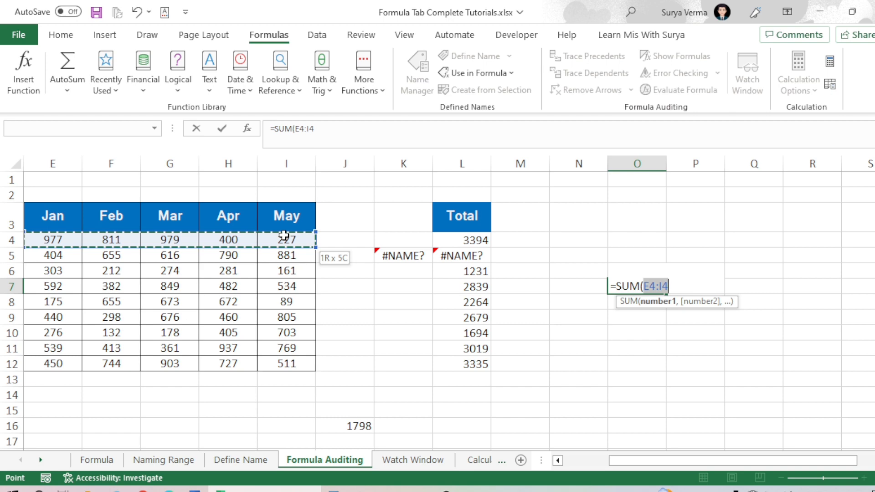
text())
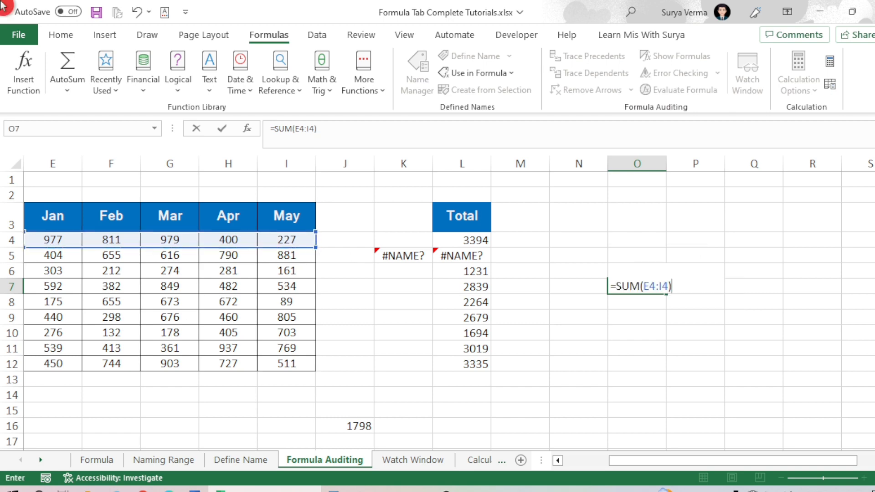
key(Return)
click(645, 286)
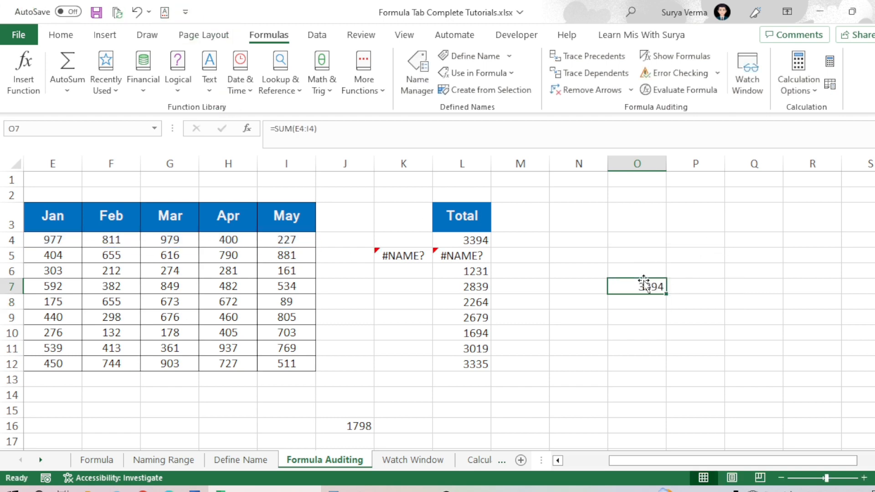
- Extend the formula in O7 by adding +SUM(E6:I6) for the Kolkata row, accepting the suggested closing parenthesis
click(369, 129)
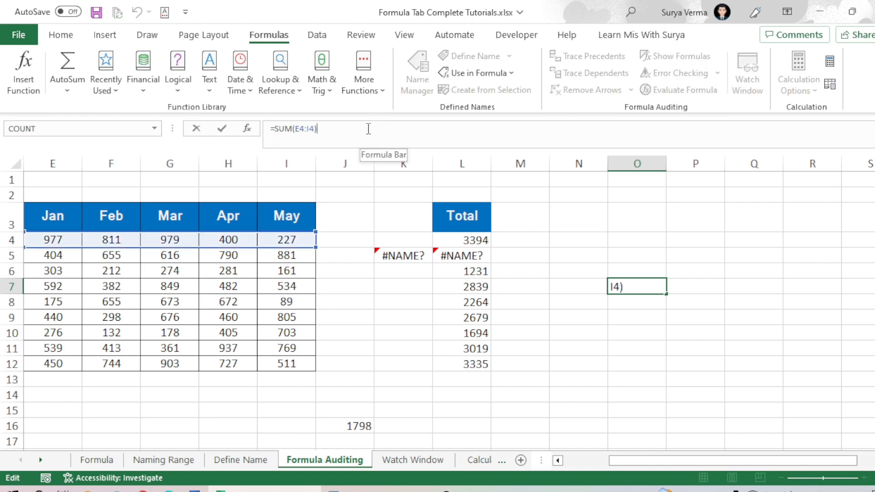
text(+sum)
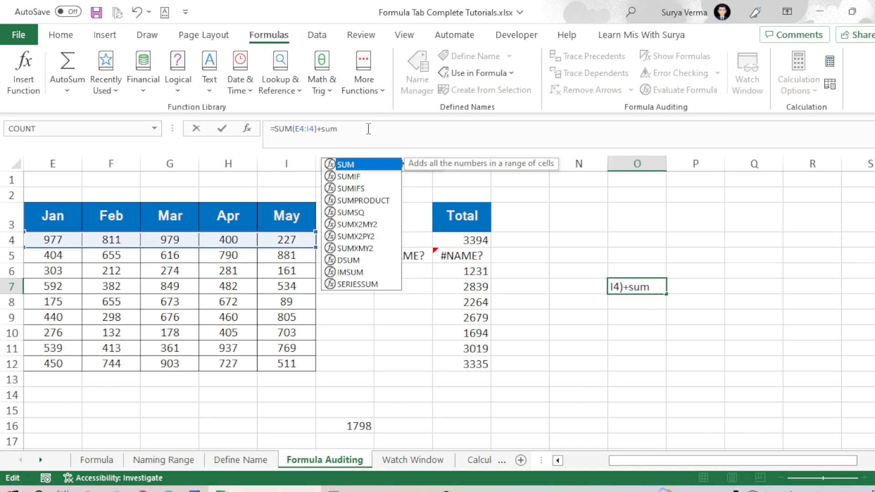
key(Tab)
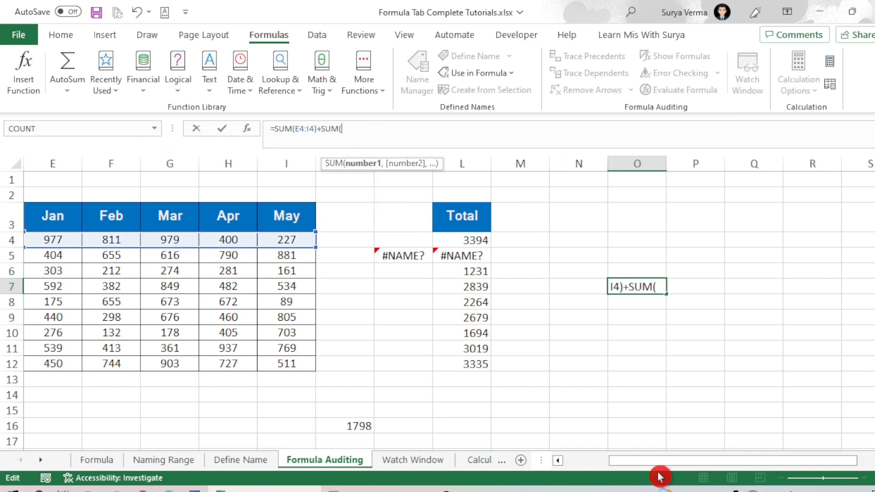
drag(615, 461, 540, 461)
drag(193, 274, 426, 272)
key(Return)
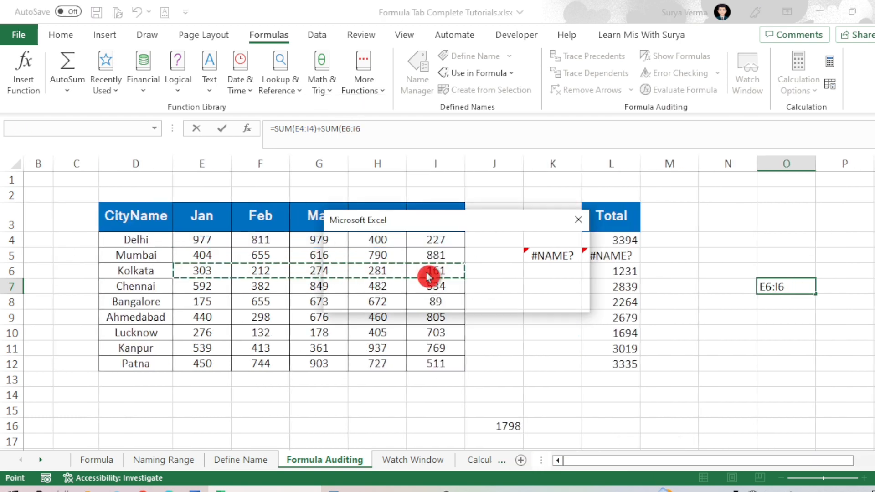
click(428, 273)
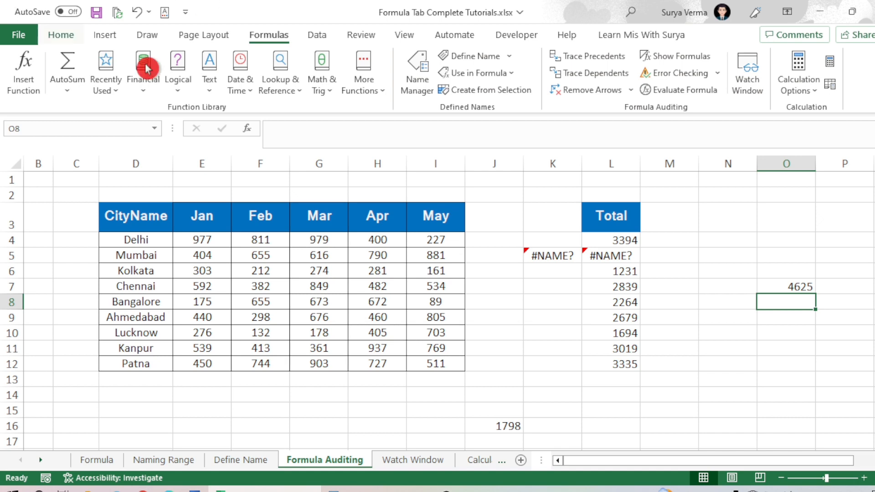
- Append =SUM(E8:I8) to the O7 formula to compare the combined sums with the Bangalore row's total, and reselect O7
click(779, 284)
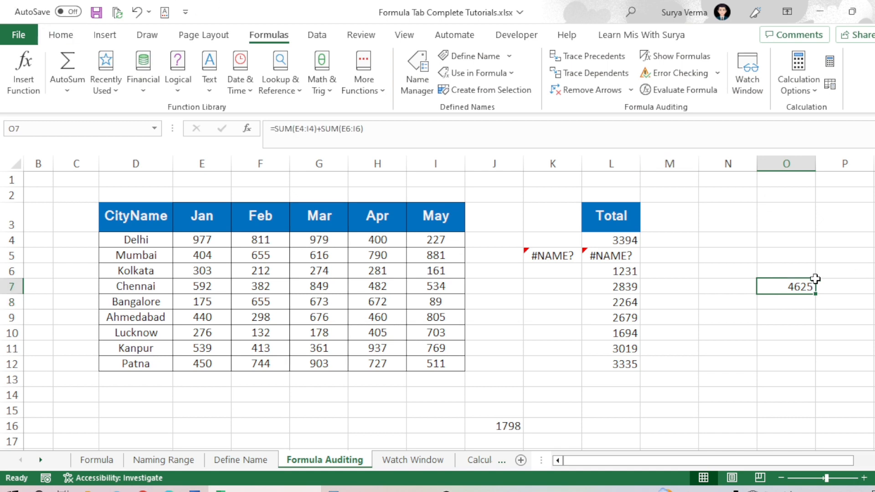
click(447, 137)
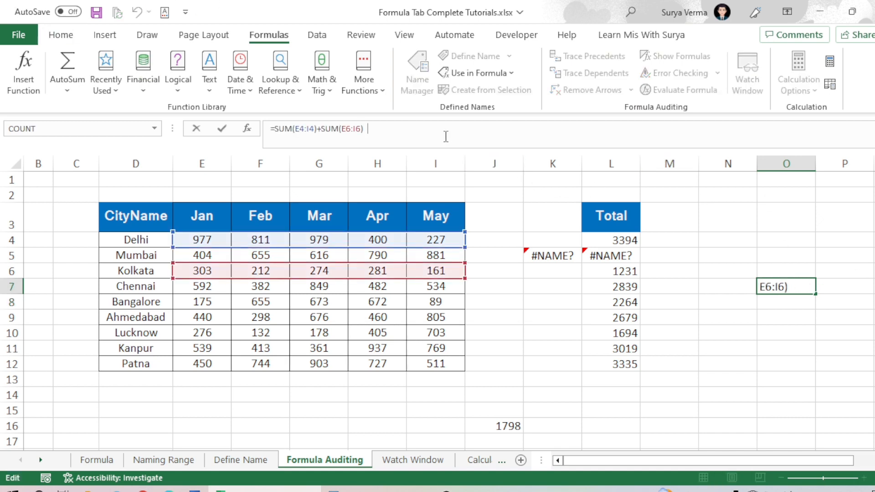
text(=sum)
key(Tab)
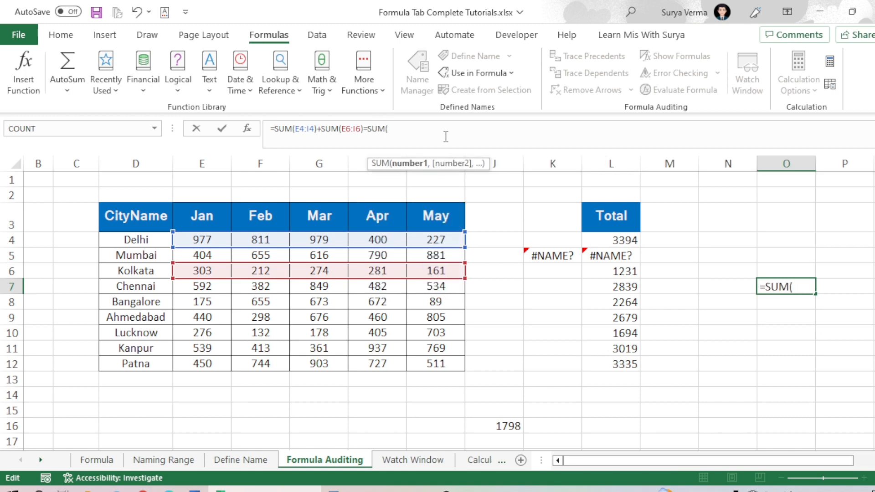
drag(203, 299, 446, 307)
key(Return)
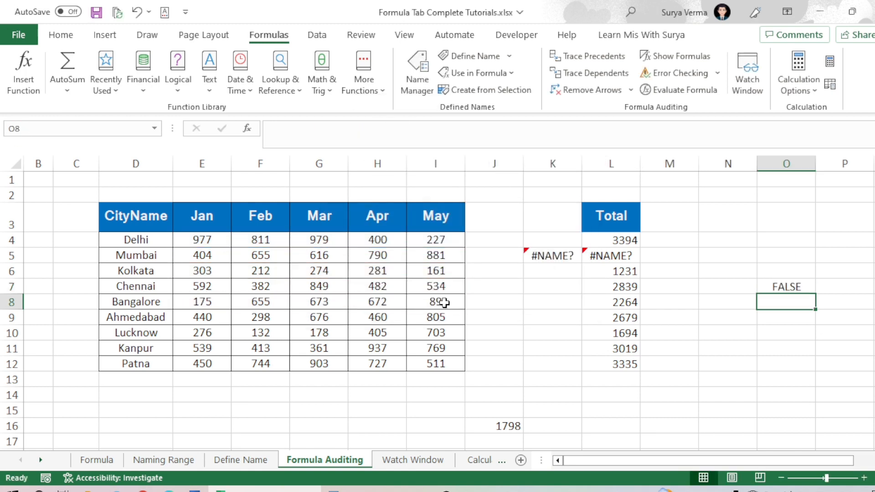
click(805, 286)
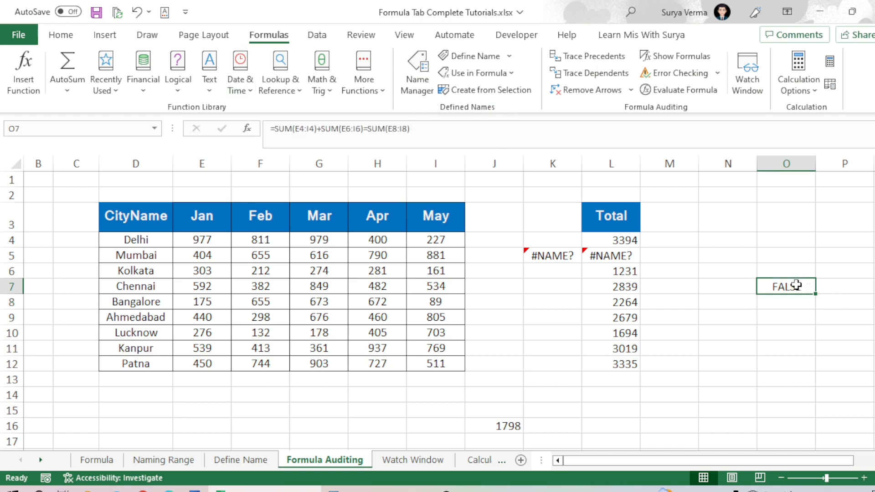
- Replace the equals sign before SUM(E8:I8) in the O7 formula with a plus sign
click(363, 128)
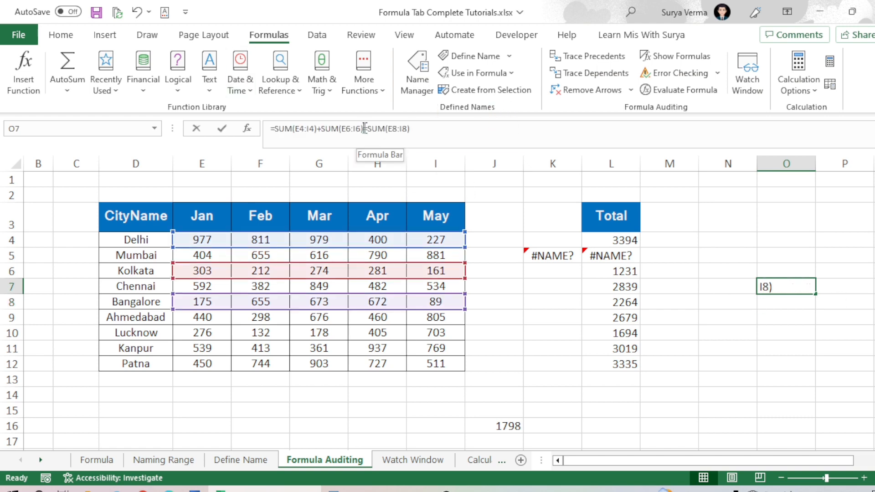
key(Delete)
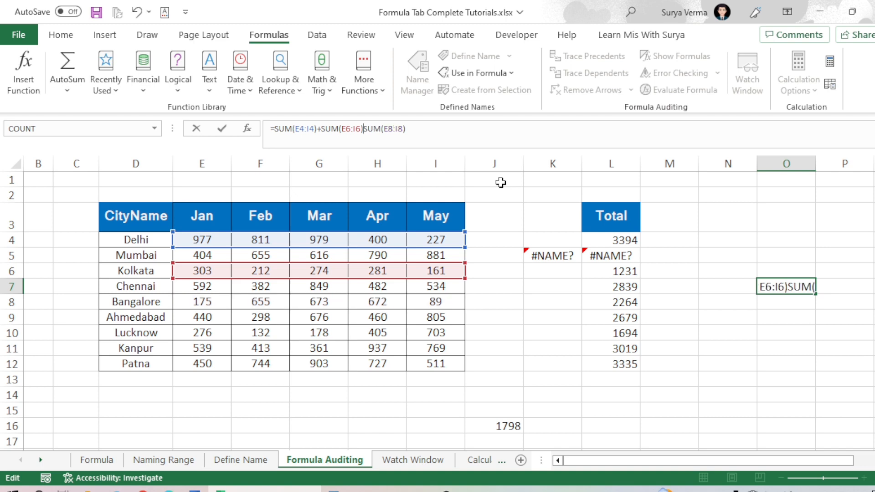
key(Right)
text(+)
key(Return)
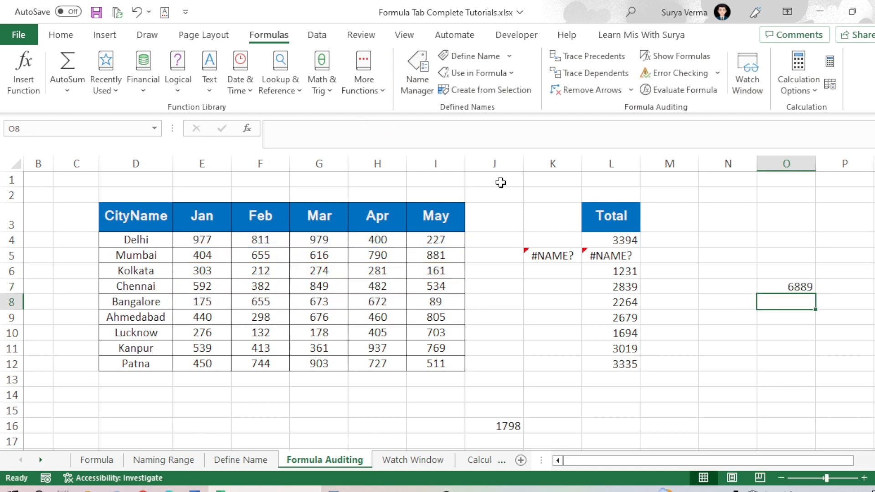
- Append *10 to the end of the formula in O7, after SUM(E8:I8)
click(780, 288)
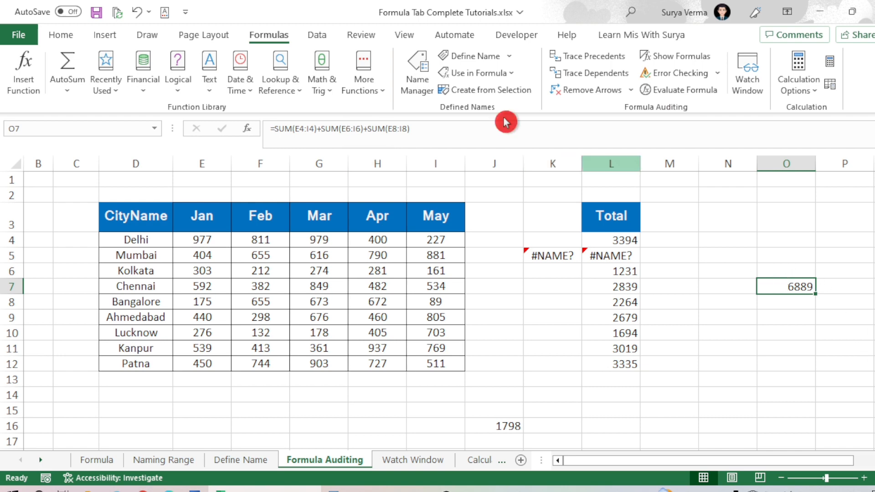
click(466, 132)
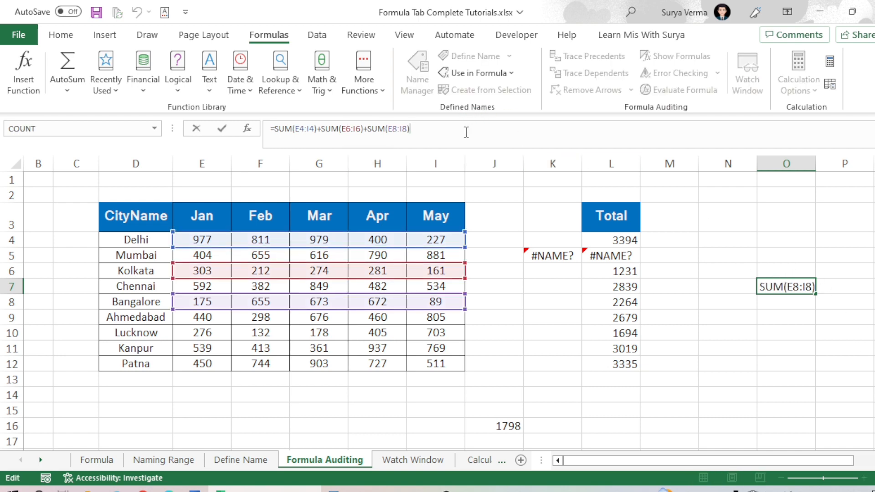
text(*)
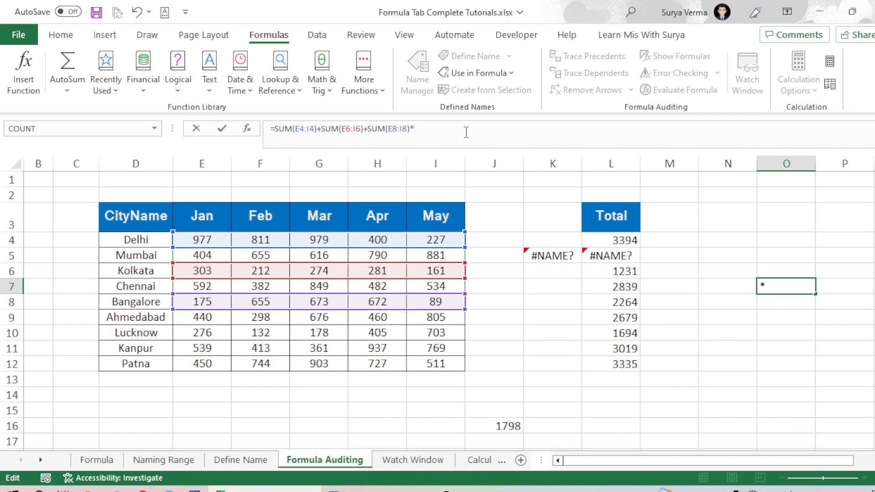
text(10)
key(Return)
key(Up)
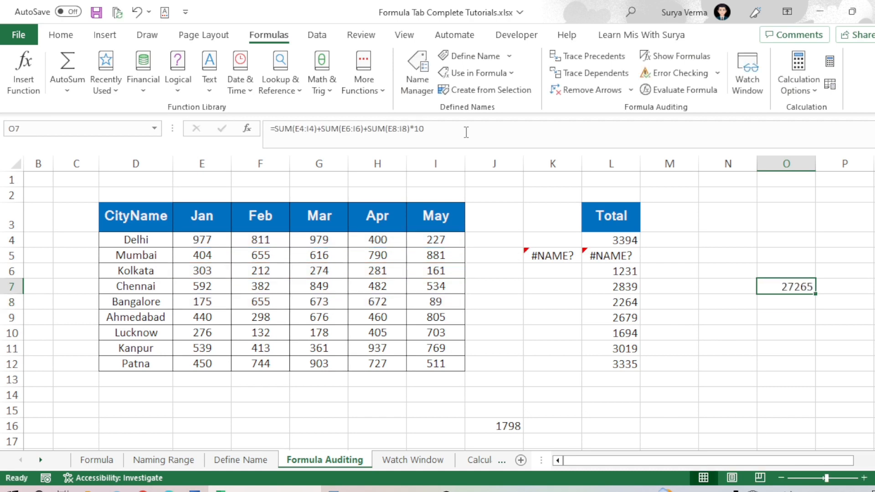
- Append /2 to the O7 formula so it reads =SUM(E4:I4)+SUM(E6:I6)+SUM(E8:I8)*10/2
click(466, 132)
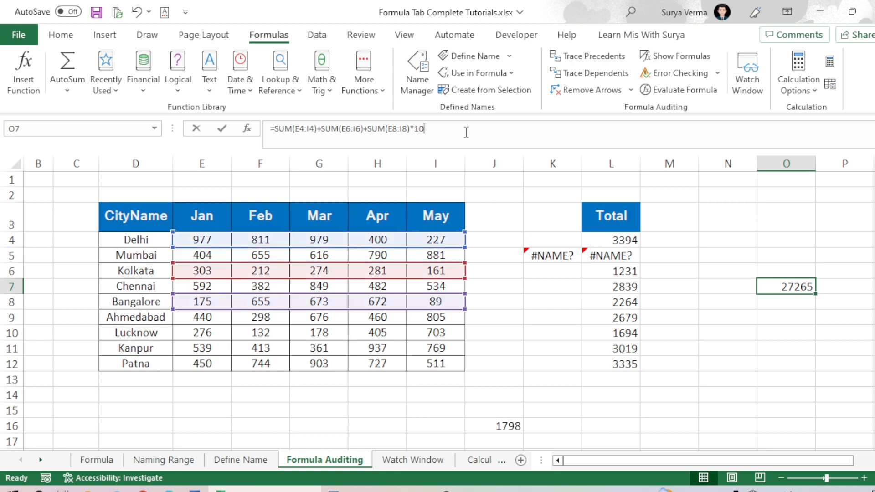
text(/)
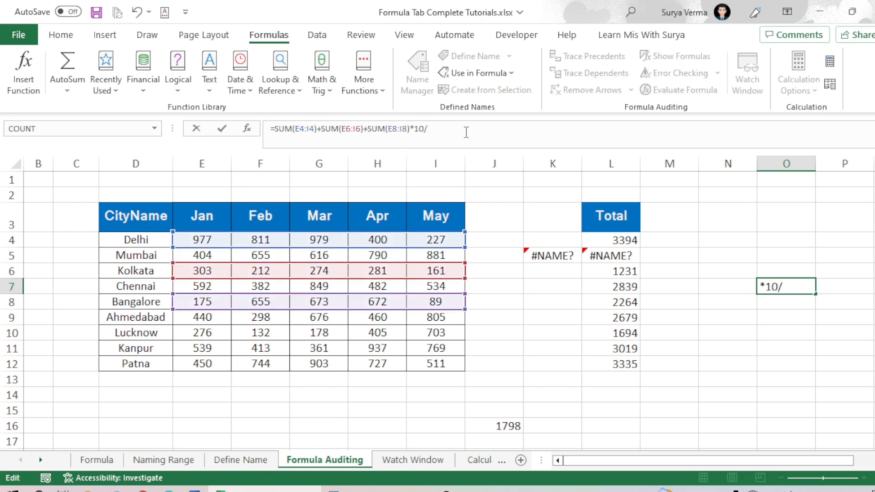
text(2)
key(Return)
key(Up)
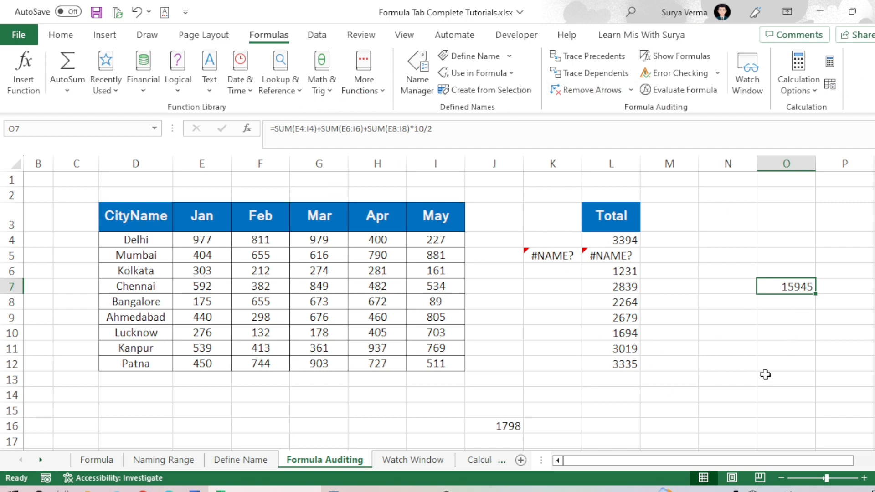
- Step through the O7 formula with Evaluate Formula until every part is calculated, and close the evaluation
click(680, 92)
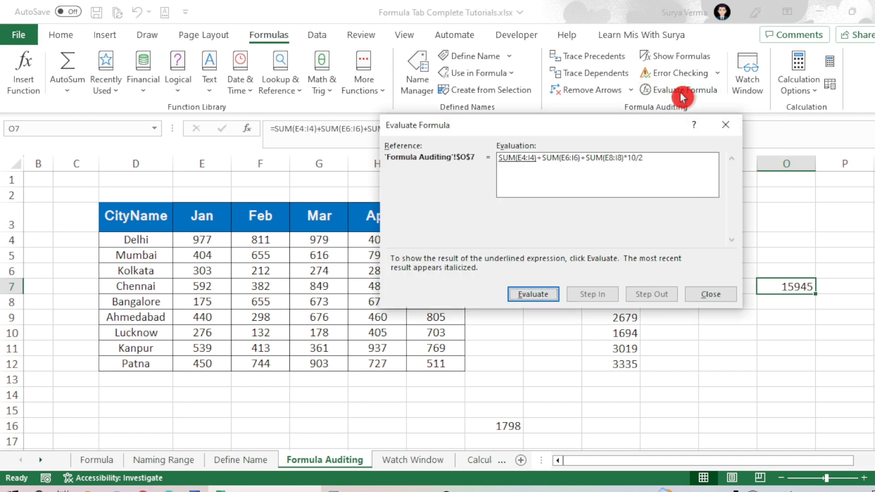
drag(511, 122, 382, 144)
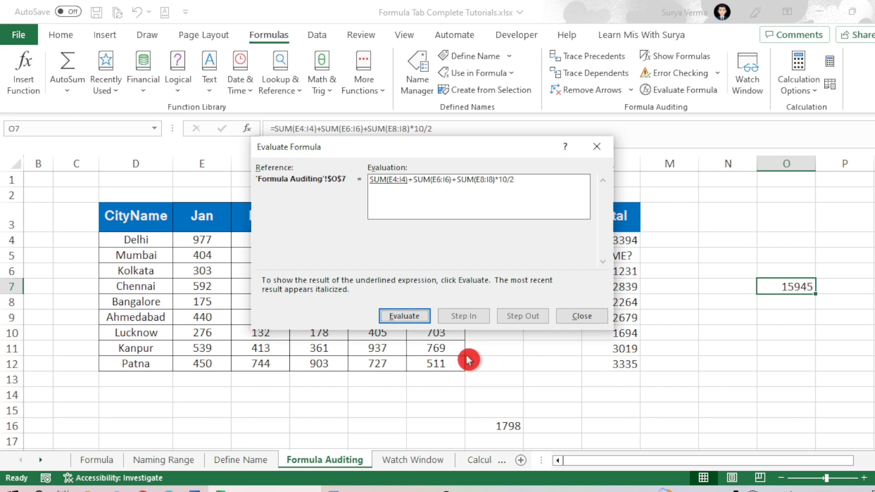
click(402, 315)
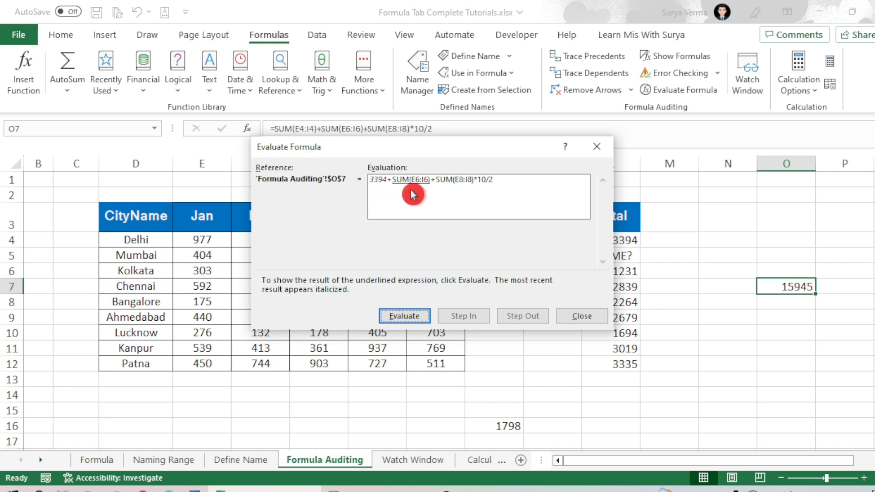
click(392, 316)
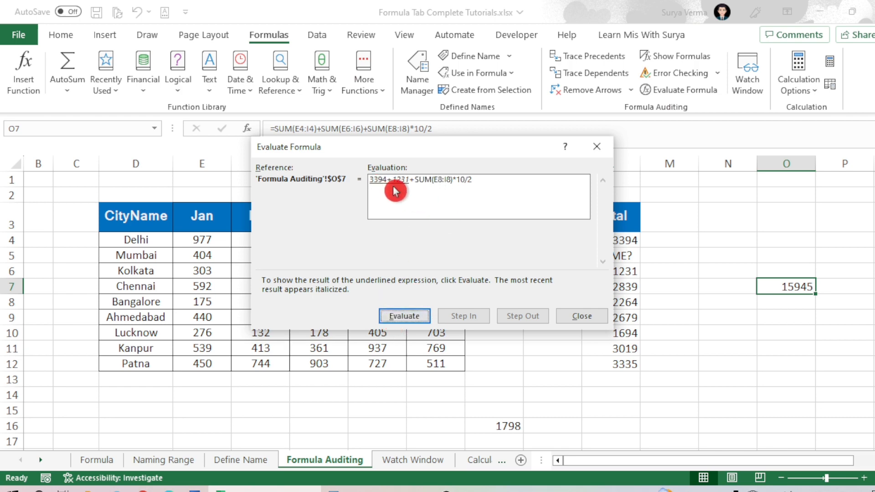
click(403, 319)
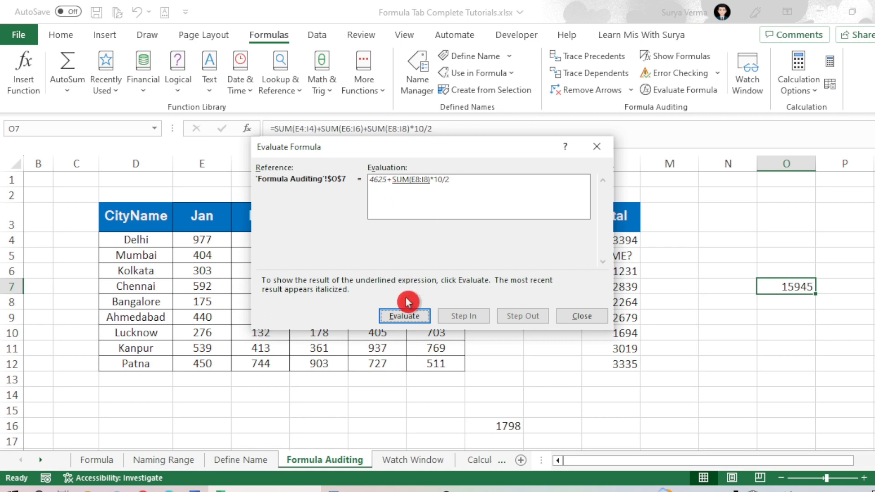
click(413, 320)
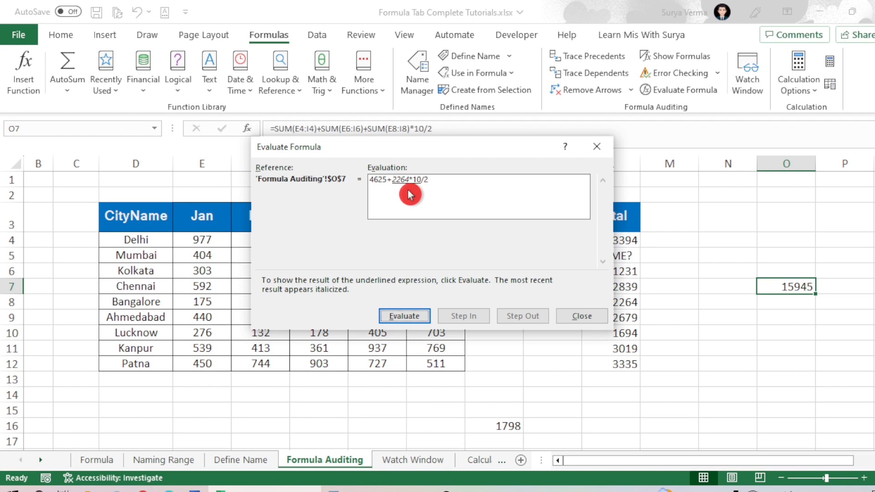
click(389, 312)
click(404, 317)
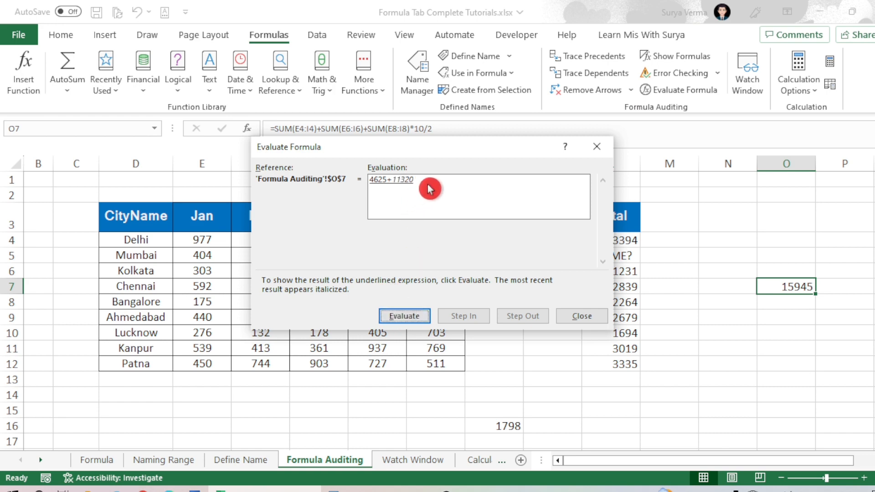
click(405, 315)
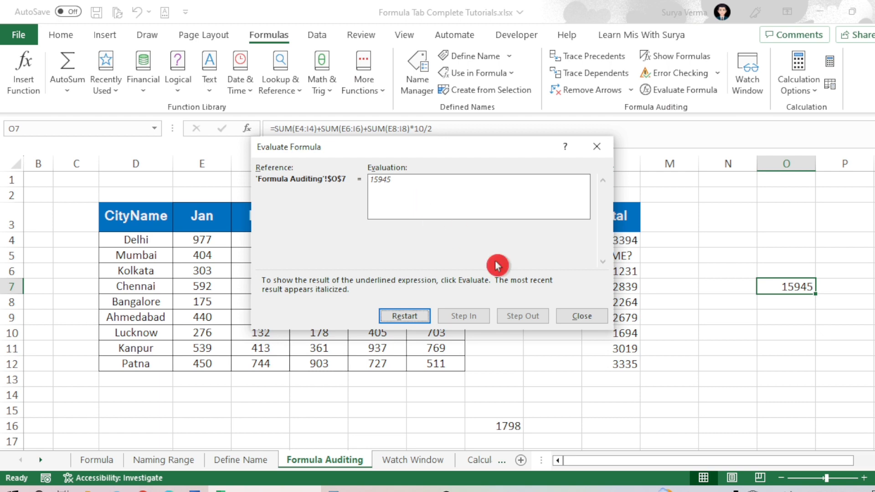
click(588, 316)
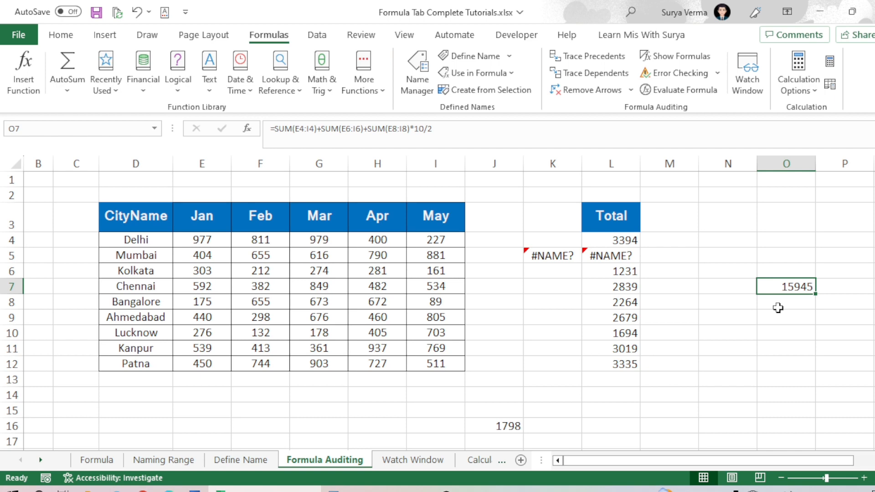
click(778, 308)
click(778, 284)
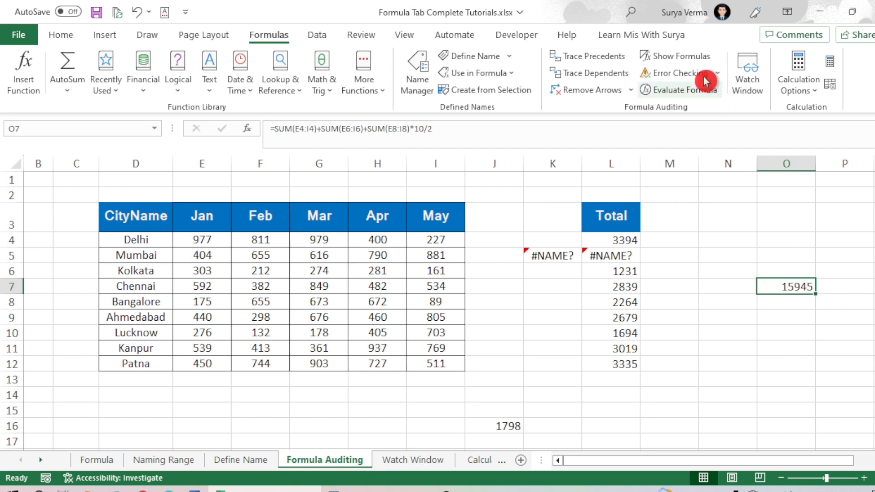
click(647, 98)
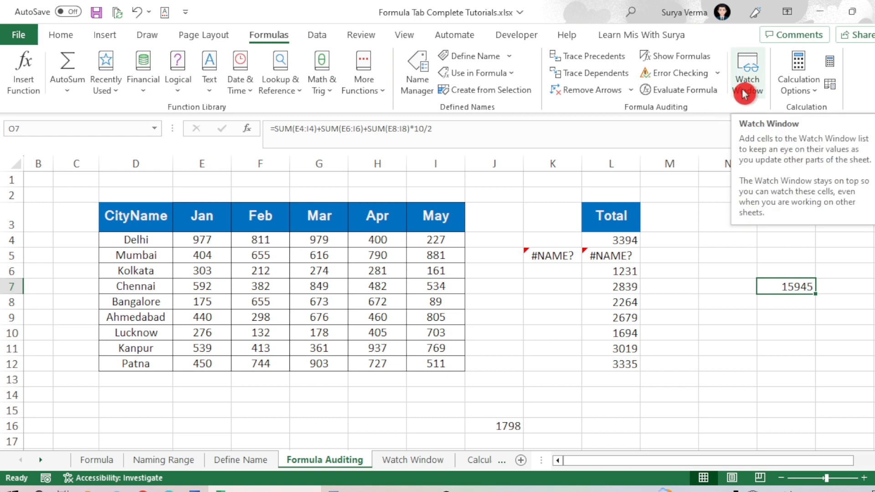
- Switch to the Watch Window sheet and examine the Total RNR column and the grand total formula in H19
click(406, 461)
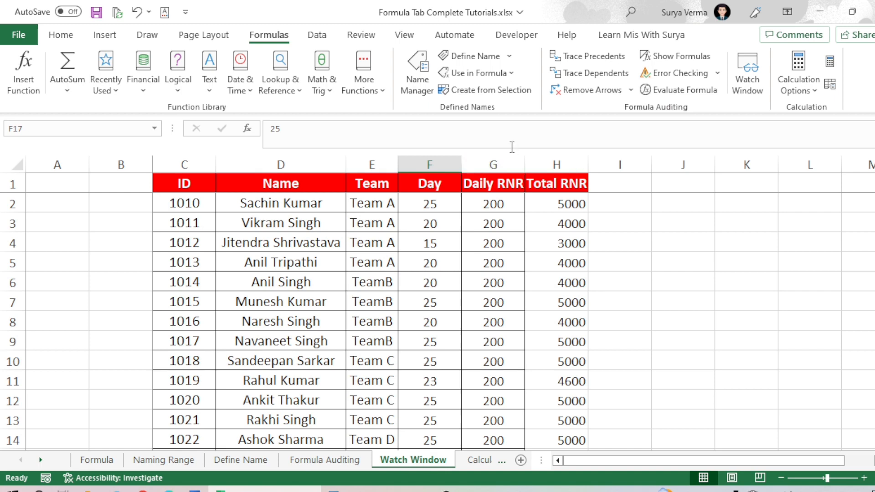
click(506, 190)
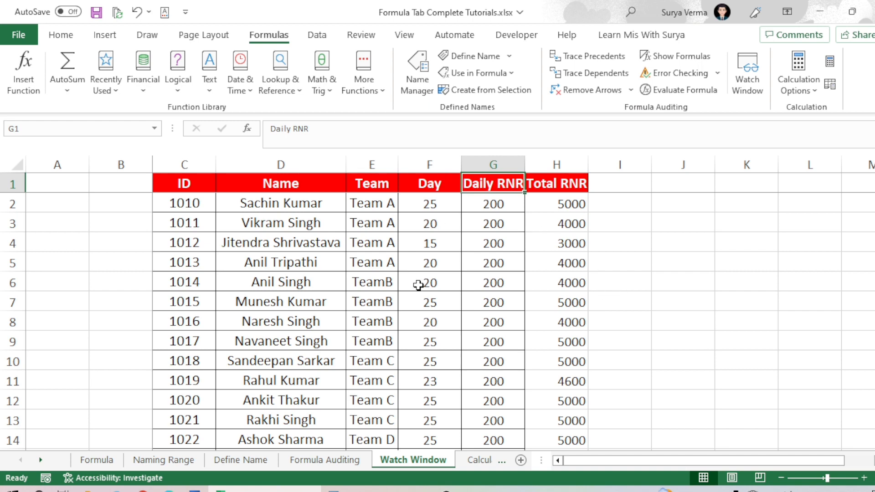
scroll(558, 358, down, 4)
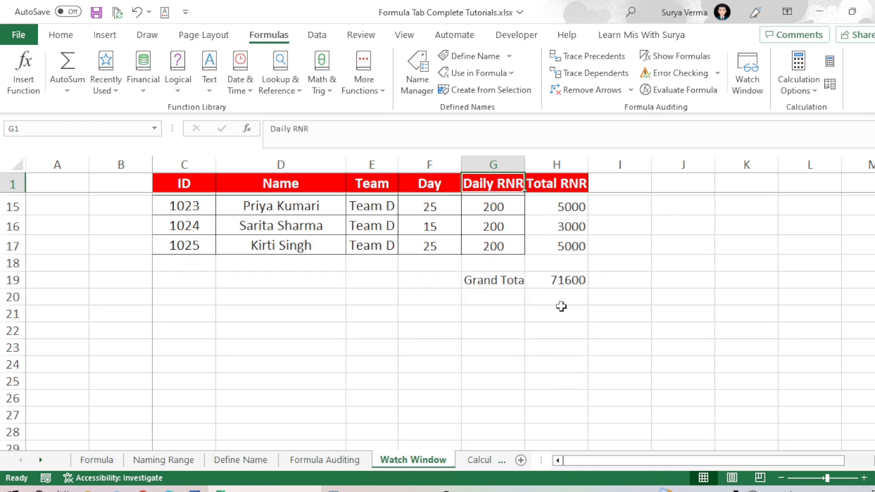
click(554, 281)
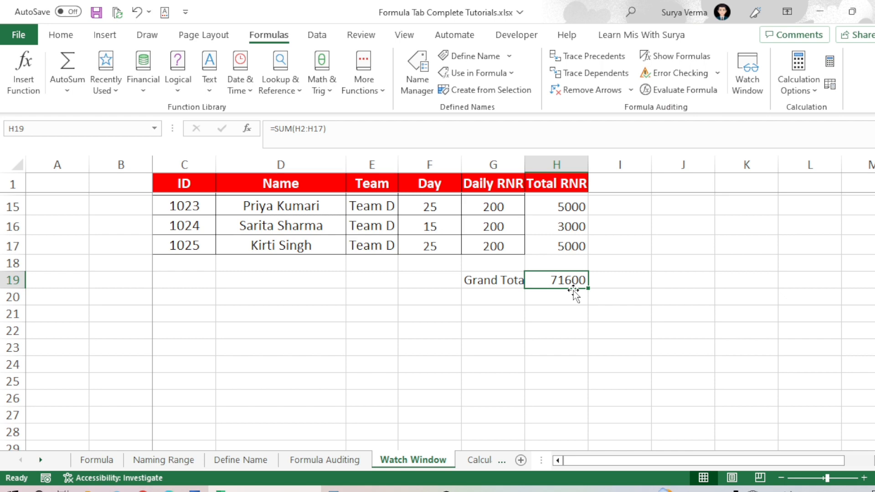
scroll(569, 292, up, 3)
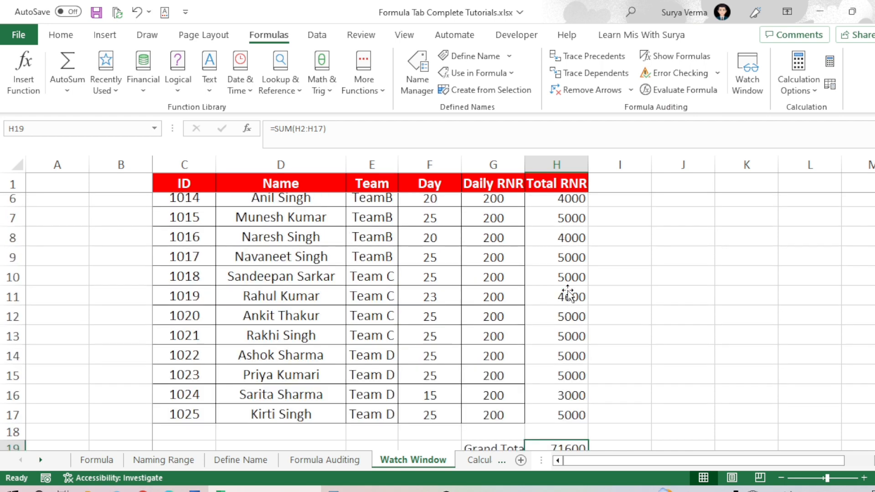
scroll(567, 291, up, 1)
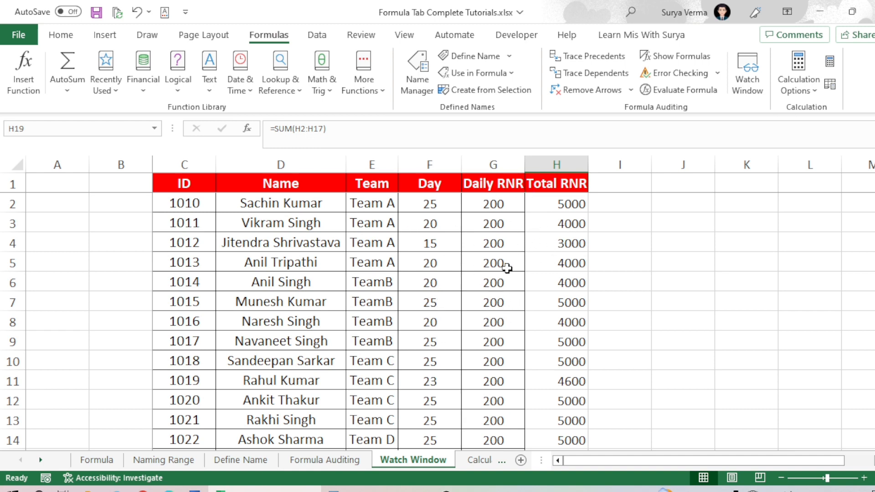
scroll(547, 295, down, 1)
scroll(547, 295, down, 1)
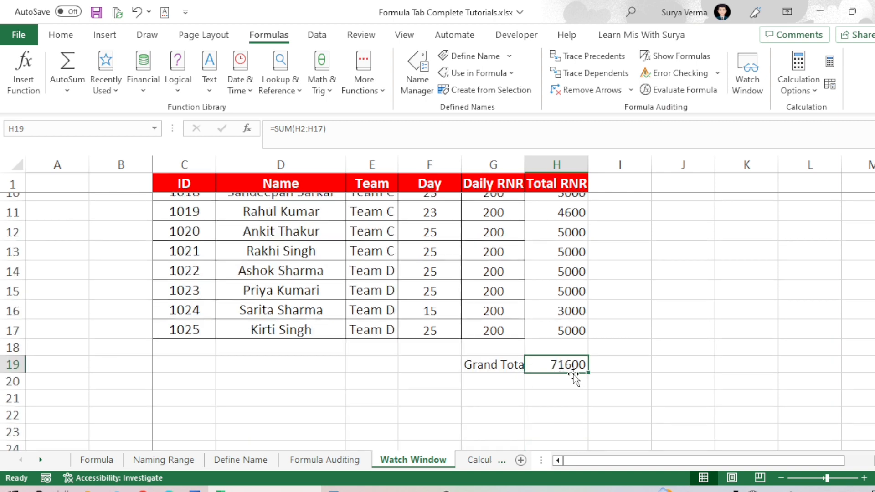
scroll(570, 376, up, 2)
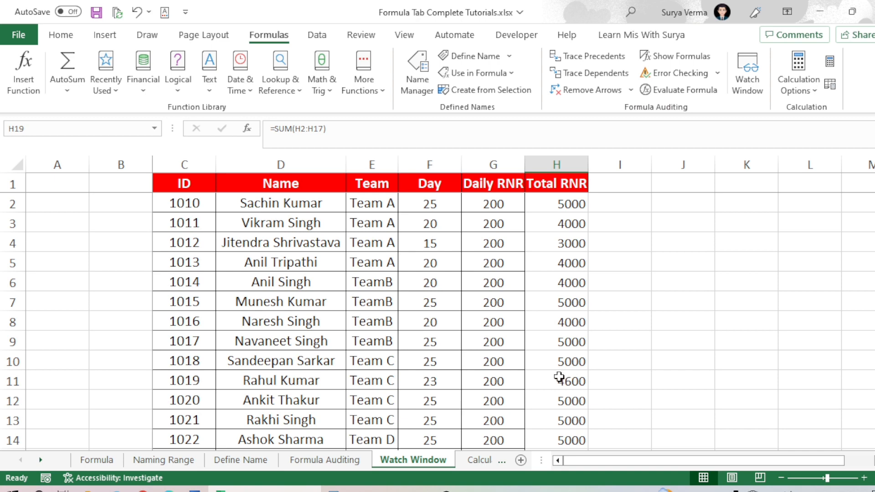
- Open the Watch Window, undock it to float over the Daily RNR and Total RNR columns, and select the H19 watch
click(744, 78)
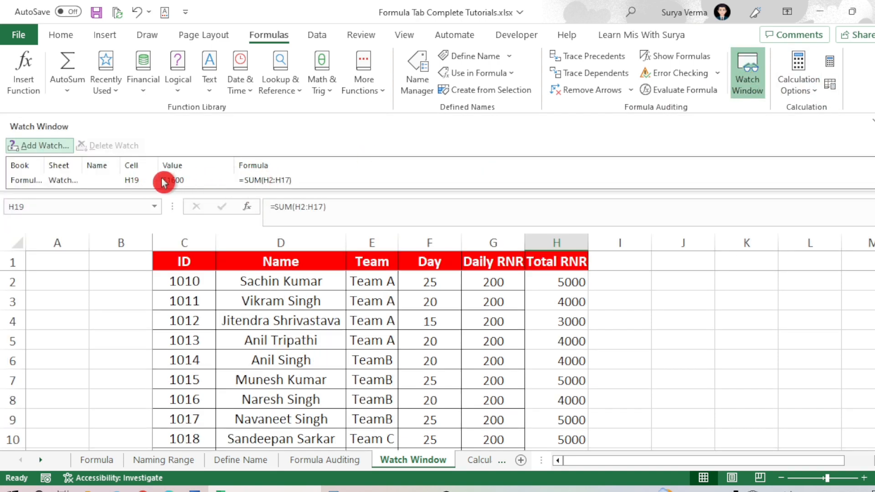
click(186, 180)
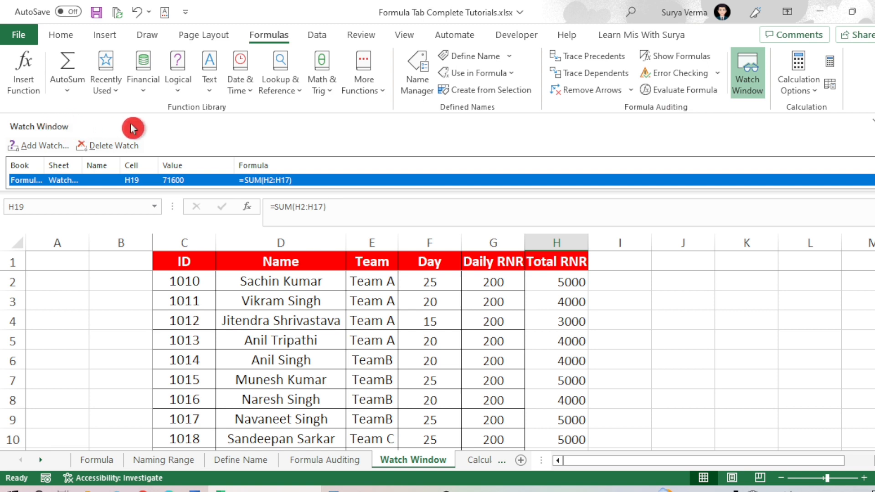
click(872, 121)
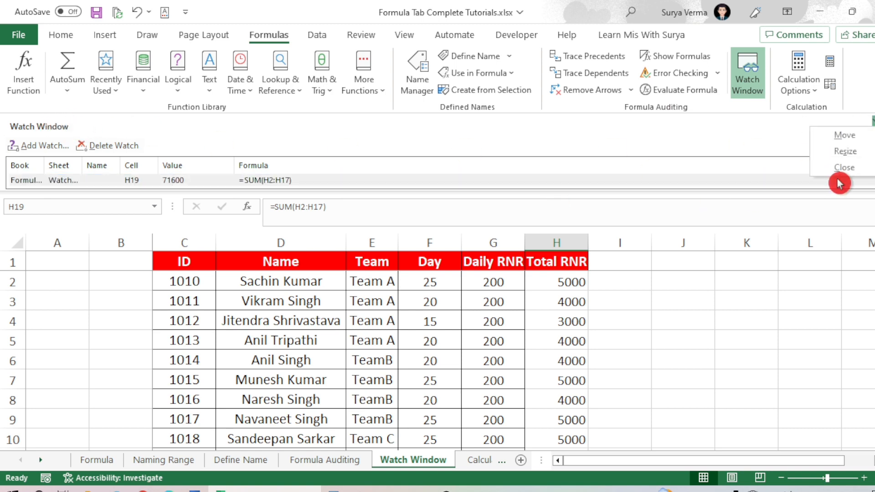
click(845, 137)
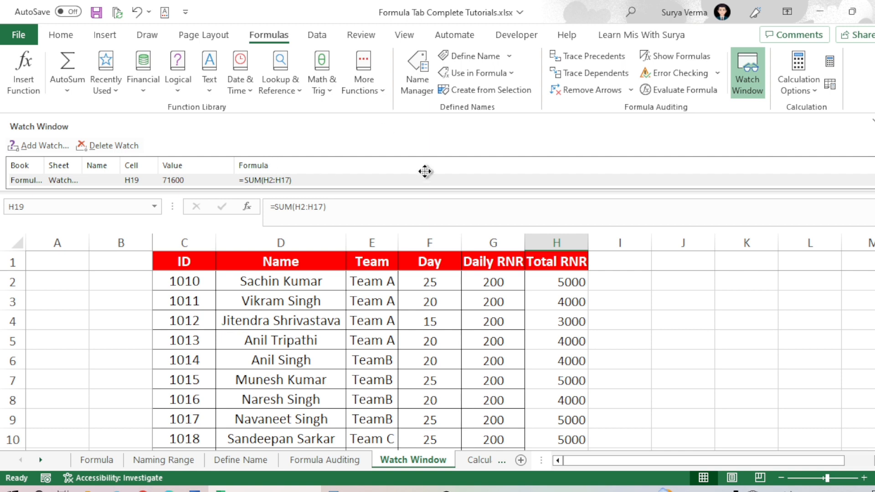
drag(441, 222, 597, 211)
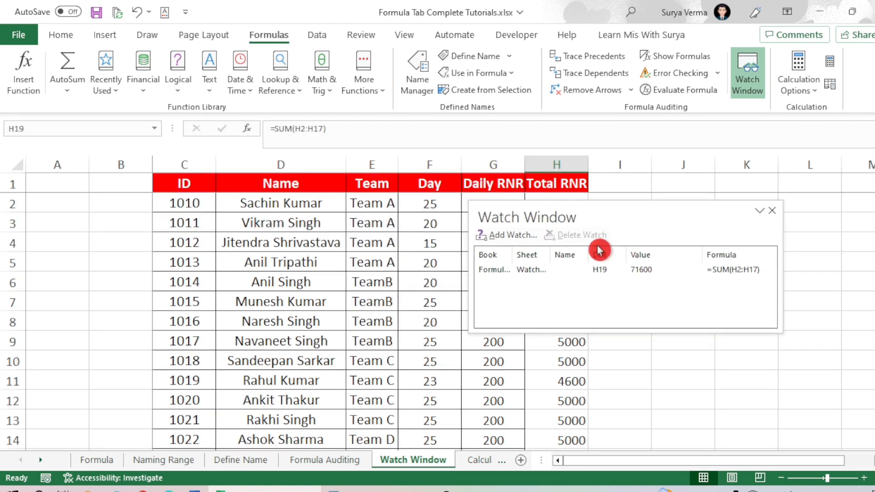
click(532, 271)
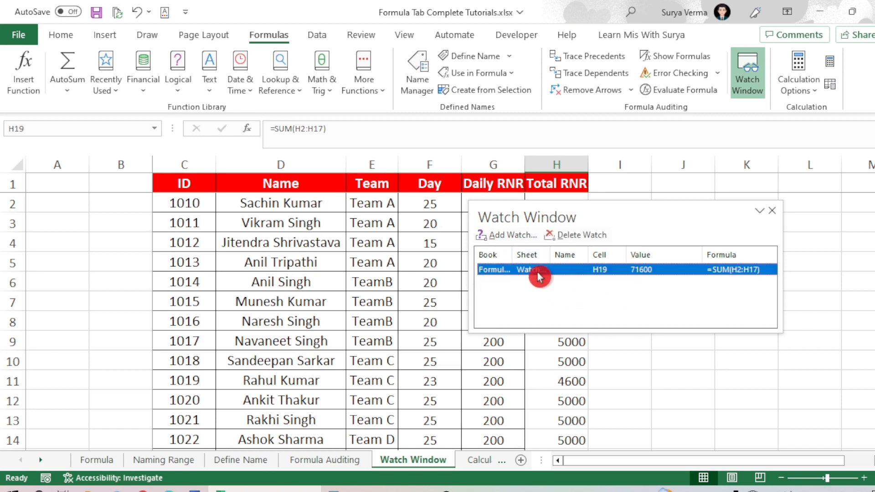
- Delete the existing H19 watch, shift the Watch Window over the table, and add a new watch on the grand total in H19
click(570, 238)
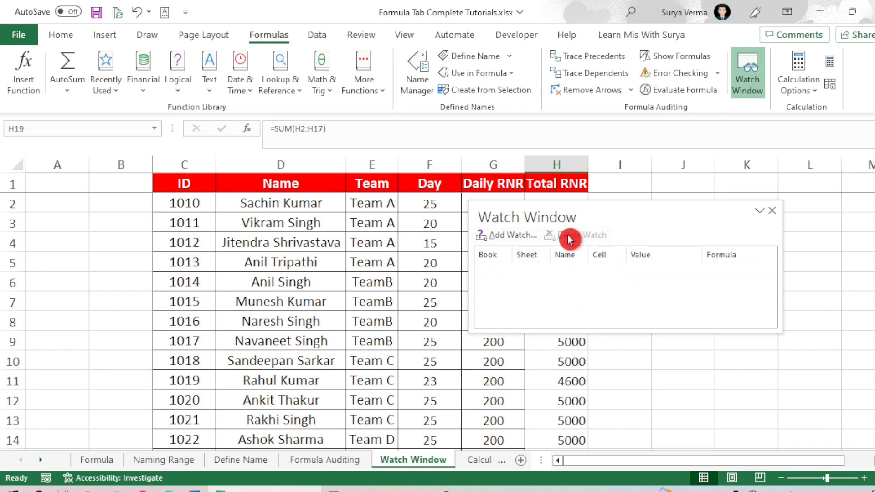
drag(566, 215, 453, 194)
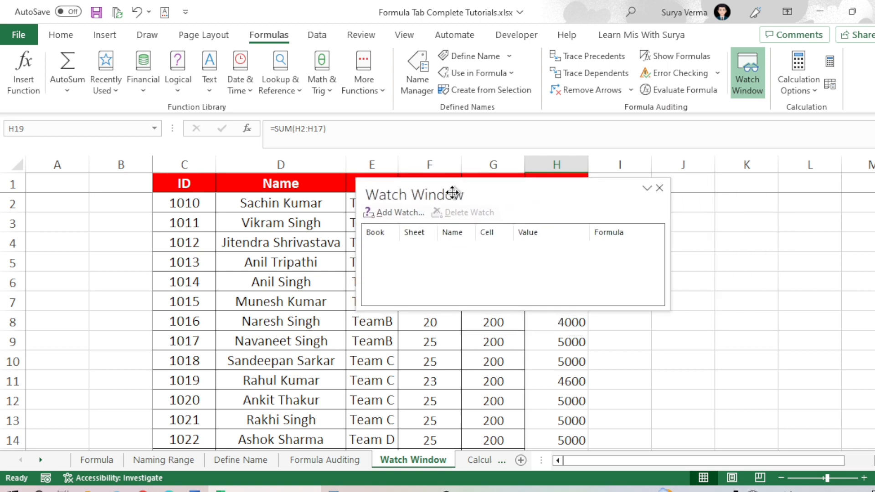
click(395, 213)
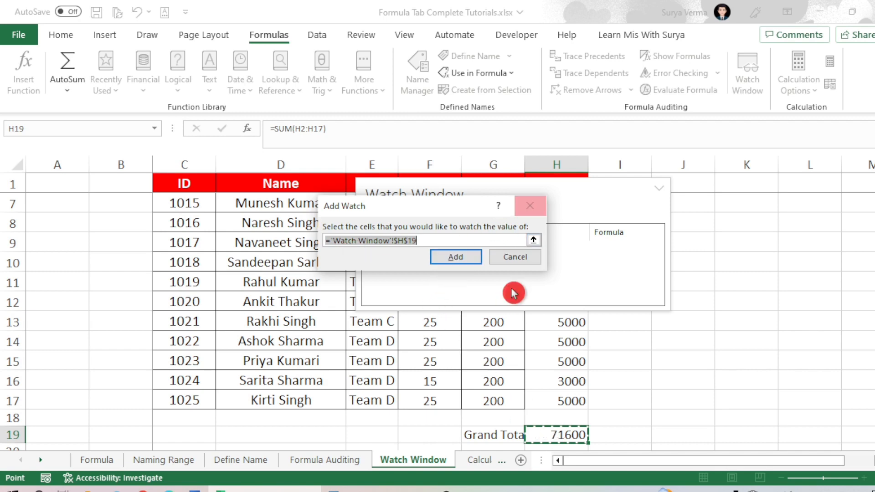
click(456, 257)
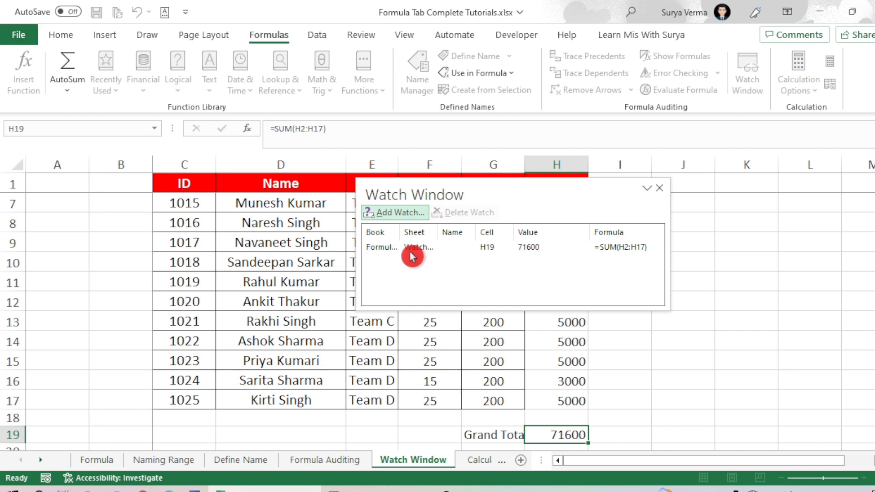
- Narrow the Sheet and Value columns of the Watch Window and move it beside the Total RNR column
mouse_move(437, 240)
mouse_down()
mouse_move(491, 247)
mouse_move(435, 246)
mouse_up()
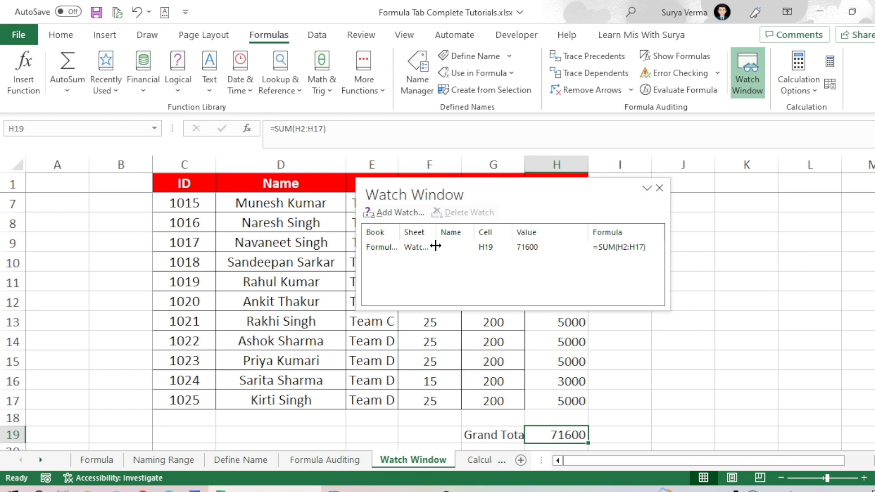
click(494, 251)
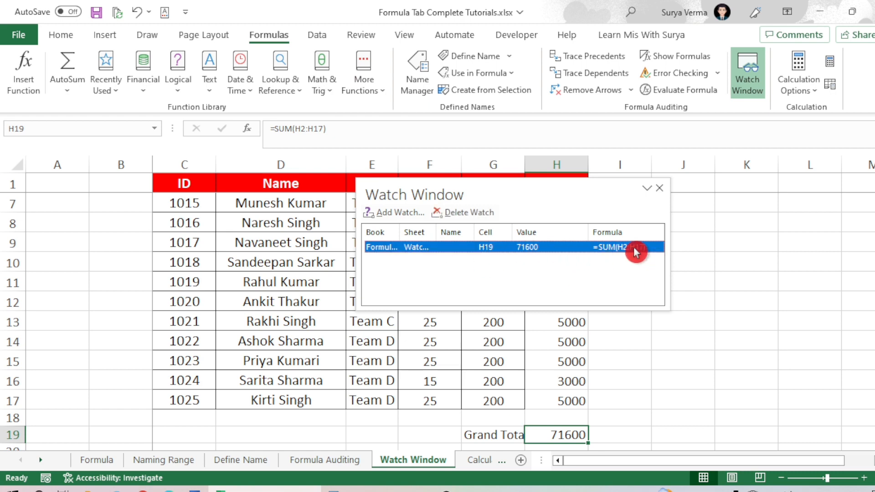
drag(588, 232, 563, 232)
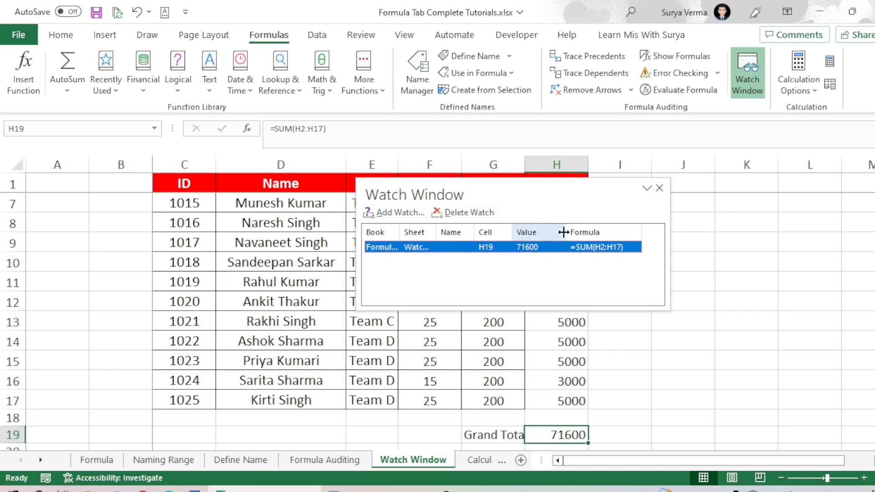
drag(460, 196, 696, 194)
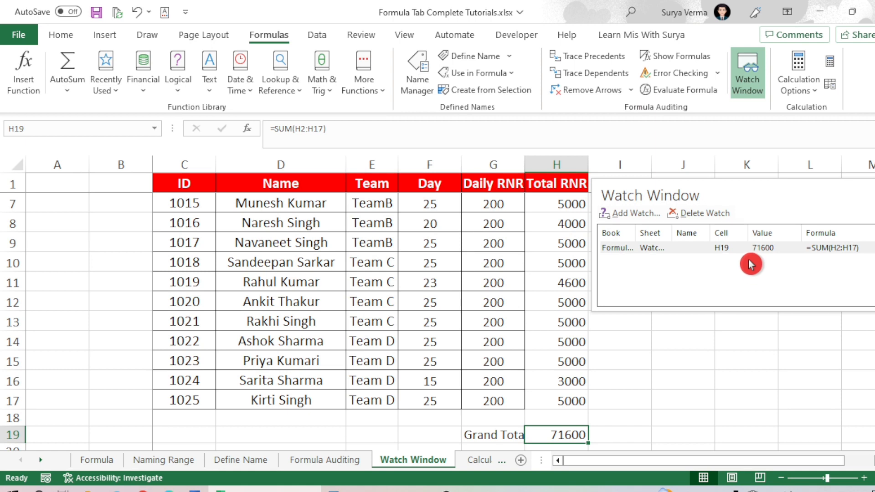
- Set the Day value in F3 to 10 while the H19 watch stays open
scroll(494, 348, up, 2)
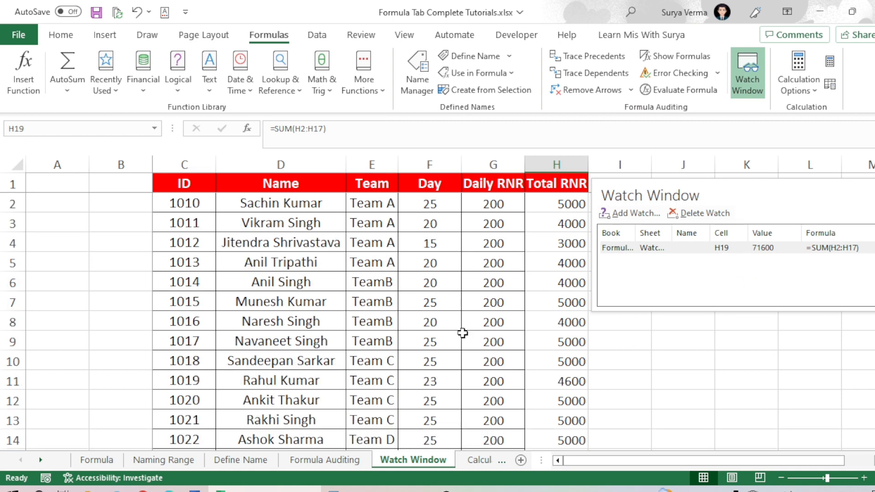
click(426, 226)
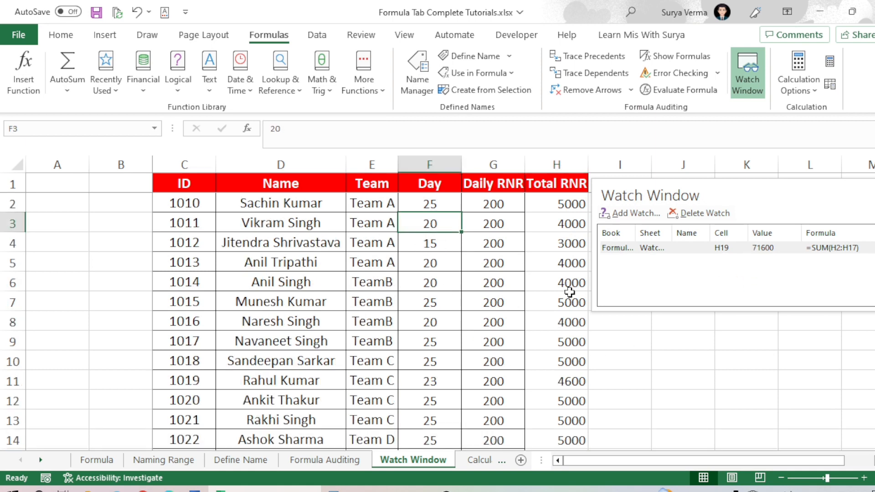
text(10)
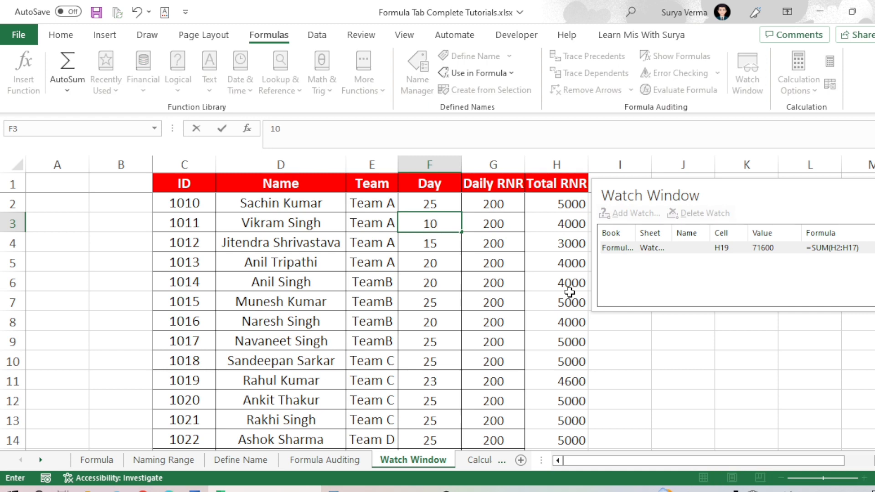
key(Return)
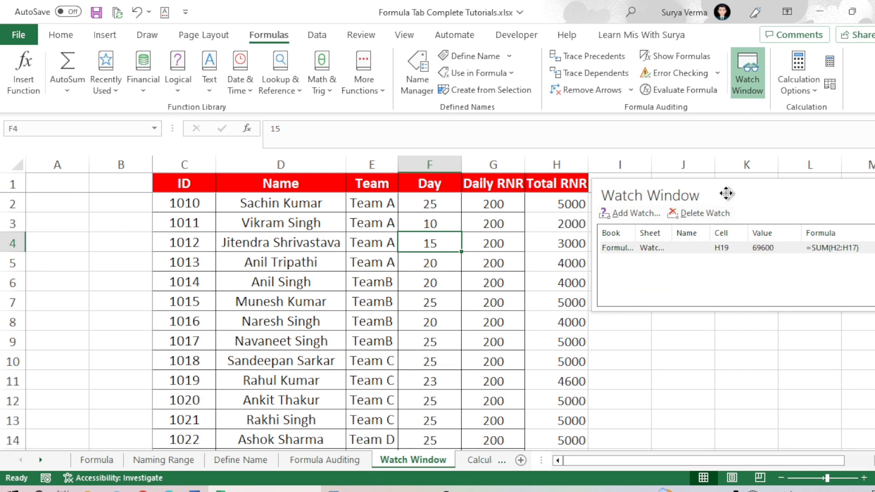
- Dock the Watch Window above the formula bar and fit its height to the watch list
drag(724, 192, 398, 176)
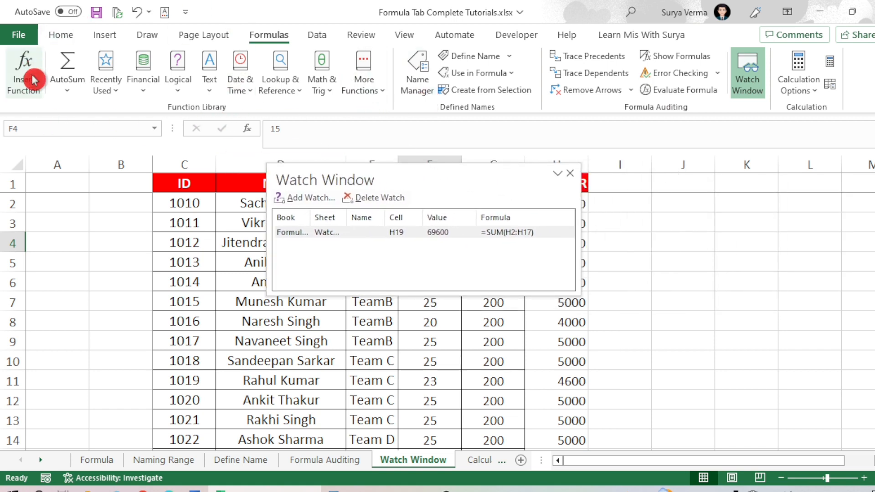
drag(457, 176, 458, 120)
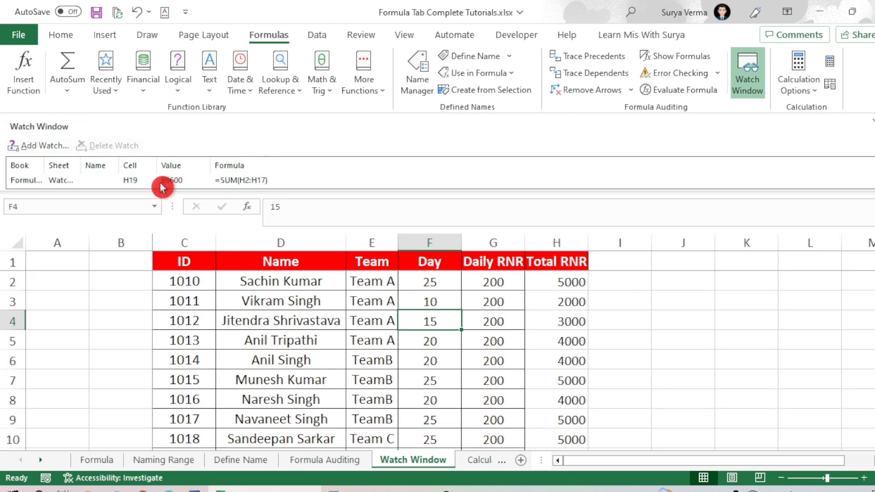
mouse_move(340, 192)
mouse_down()
mouse_move(336, 232)
mouse_move(346, 182)
mouse_up()
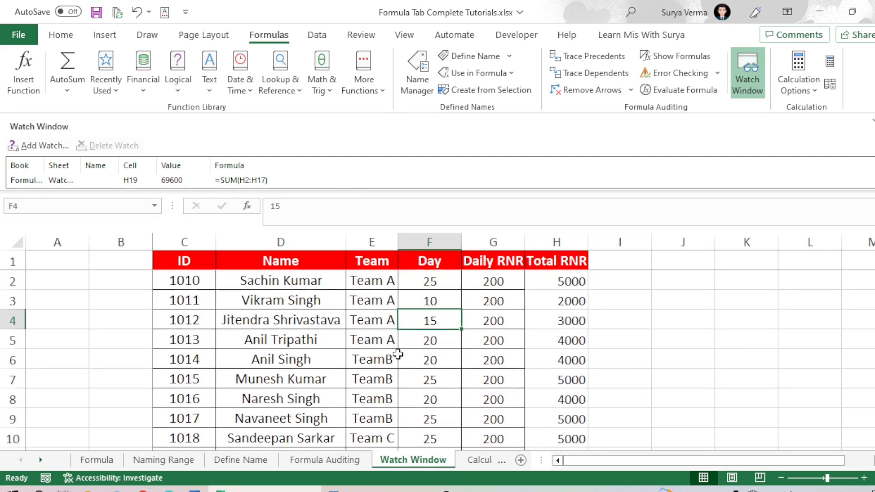
- Set the Day value in F2 to 20 and close the Watch Window
click(417, 356)
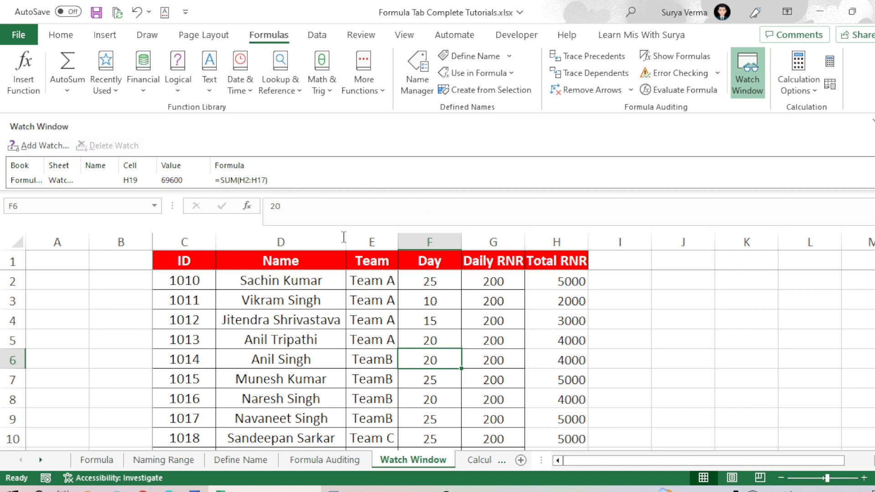
click(432, 321)
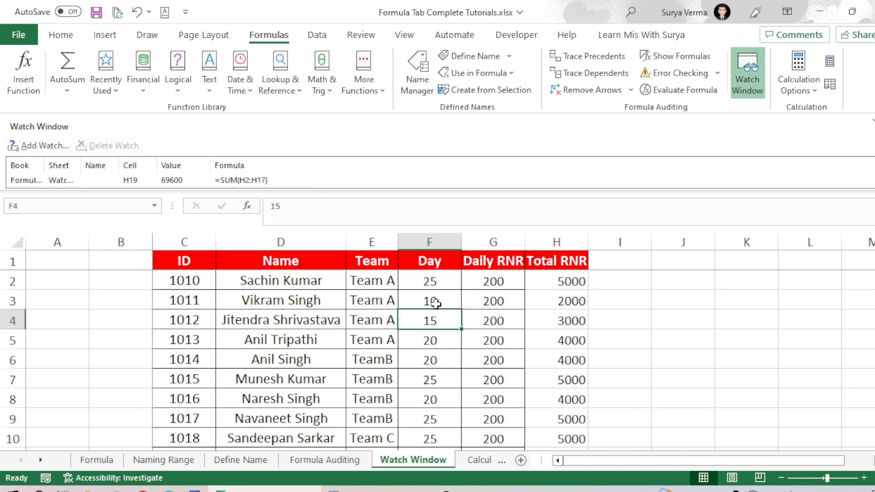
click(439, 277)
text(20)
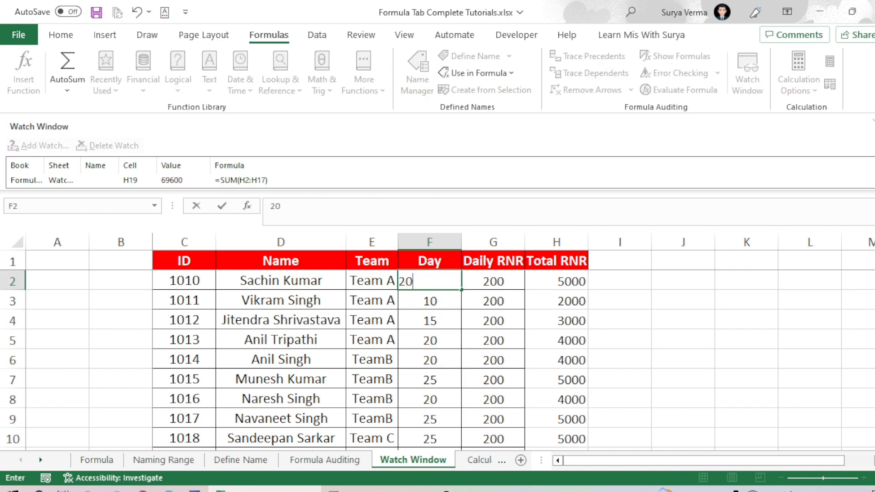
key(Return)
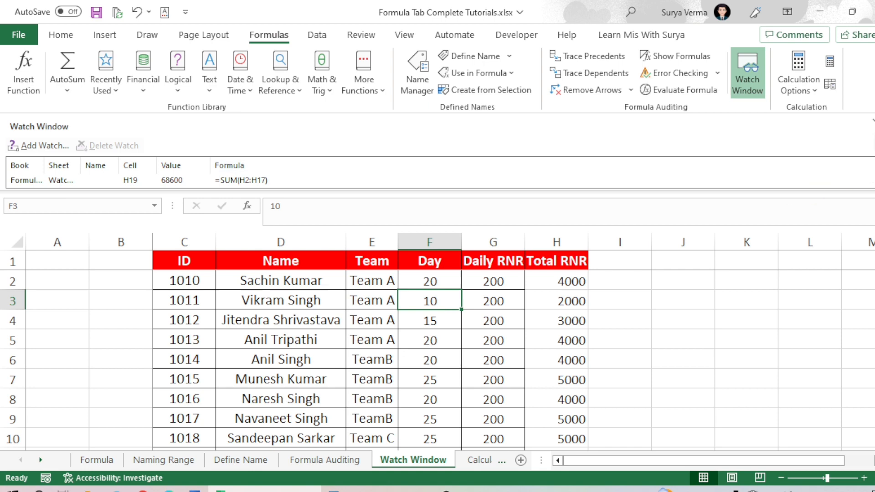
click(874, 121)
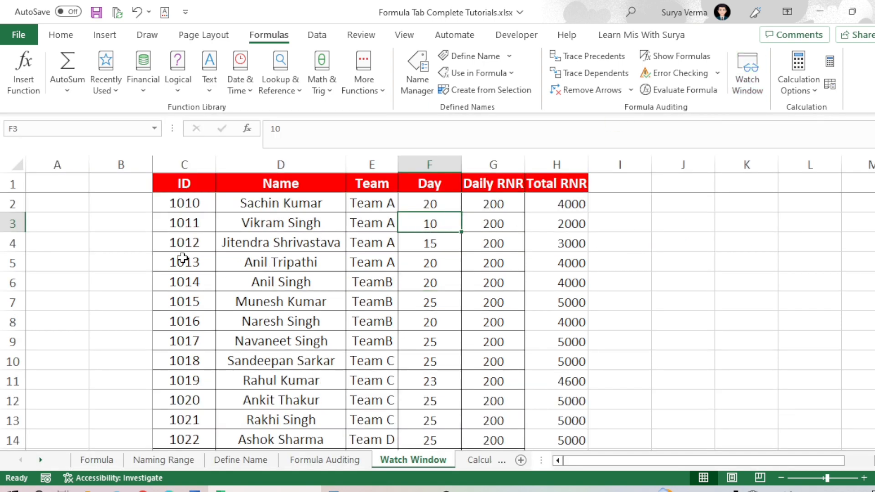
- Switch to the Formula Auditing sheet, clear the faulty entry in K5, and check the Mumbai total in L5
click(812, 95)
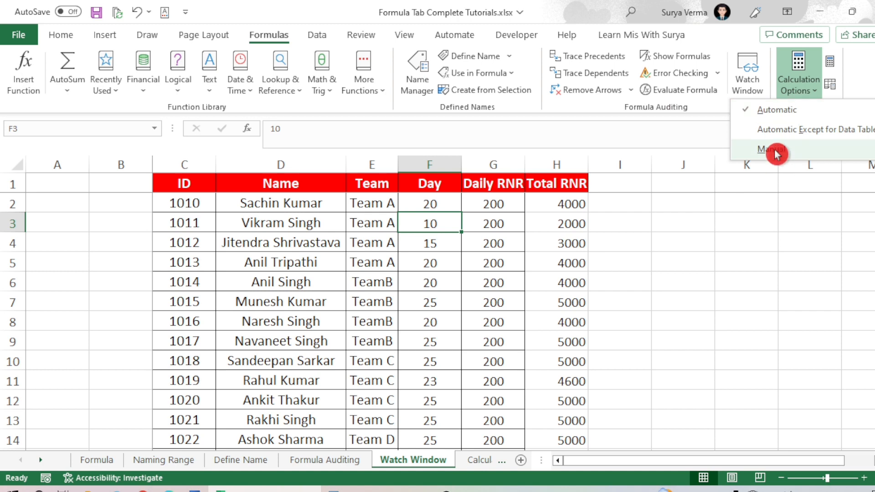
click(469, 462)
click(465, 461)
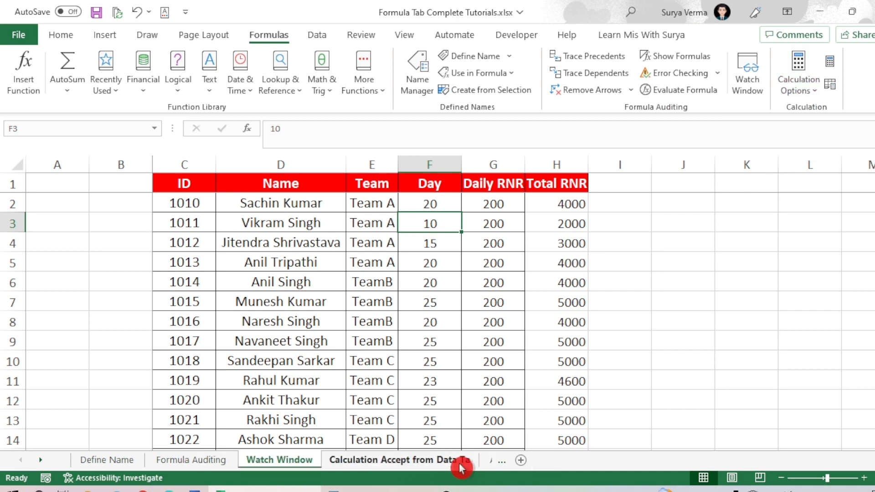
click(462, 468)
click(212, 461)
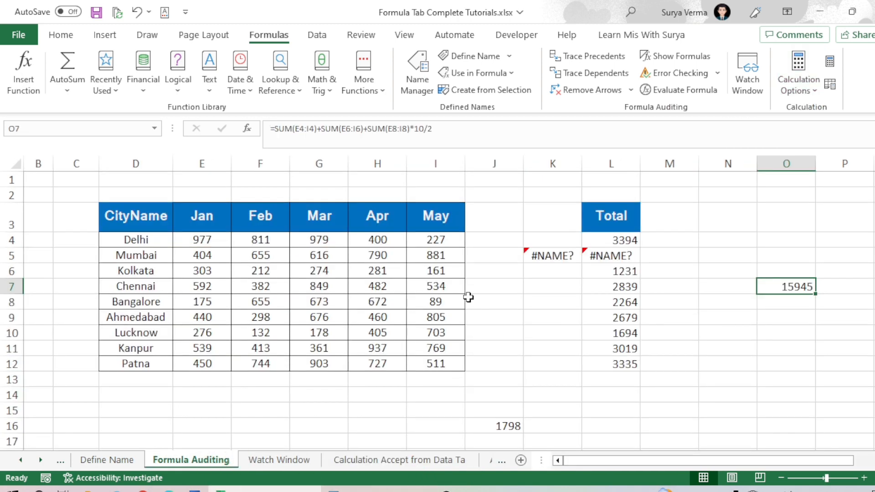
click(603, 275)
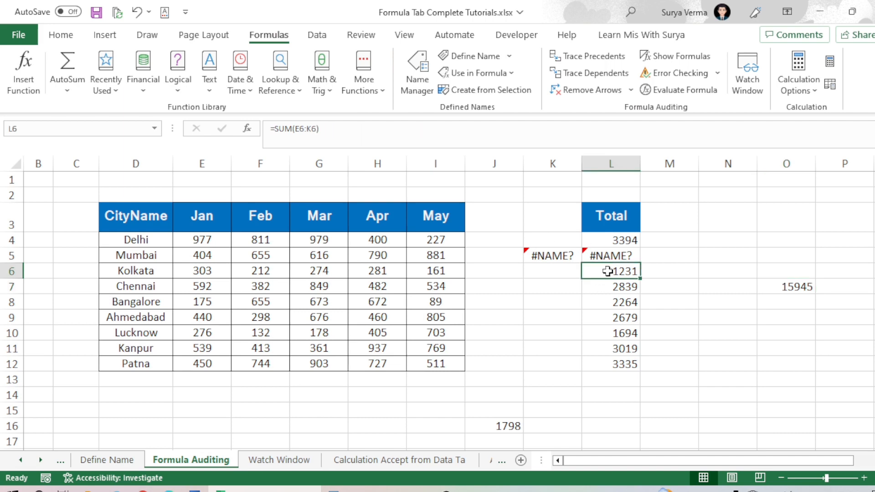
click(544, 251)
key(Delete)
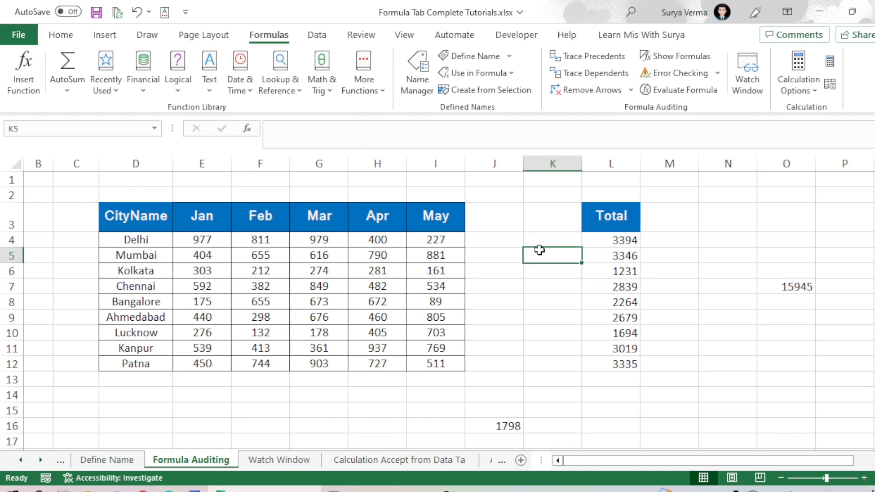
click(630, 261)
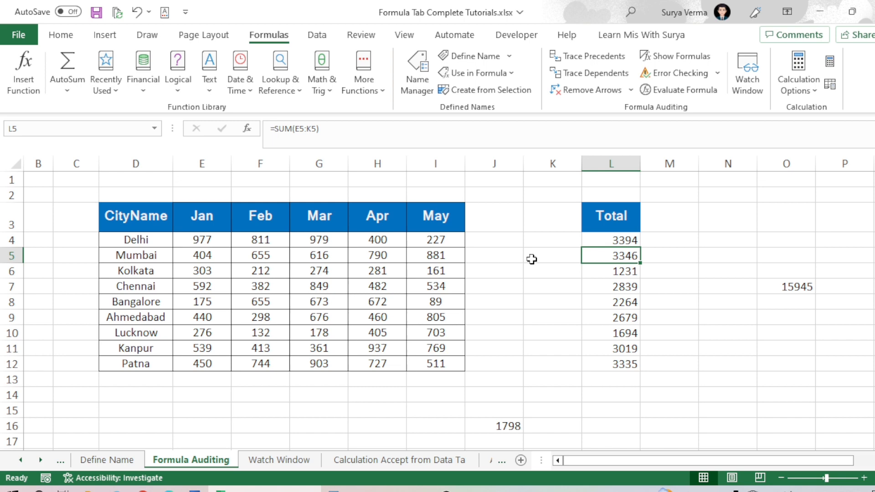
- Set the workbook's calculation option to Manual and change Chennai's May value in I7 to 50
click(432, 262)
click(802, 87)
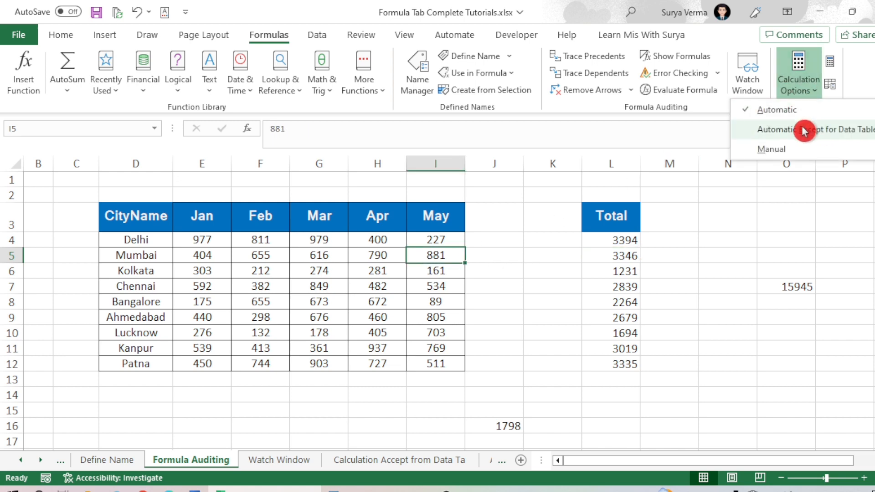
click(771, 150)
click(440, 288)
text(50)
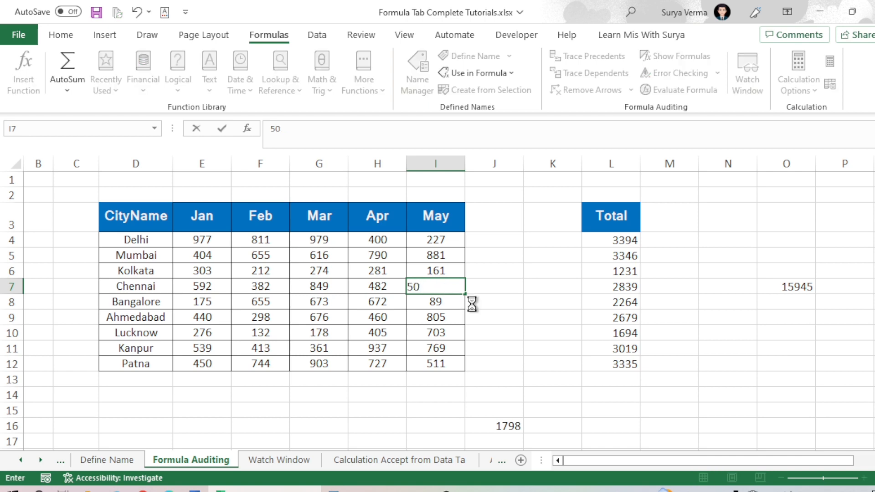
key(Return)
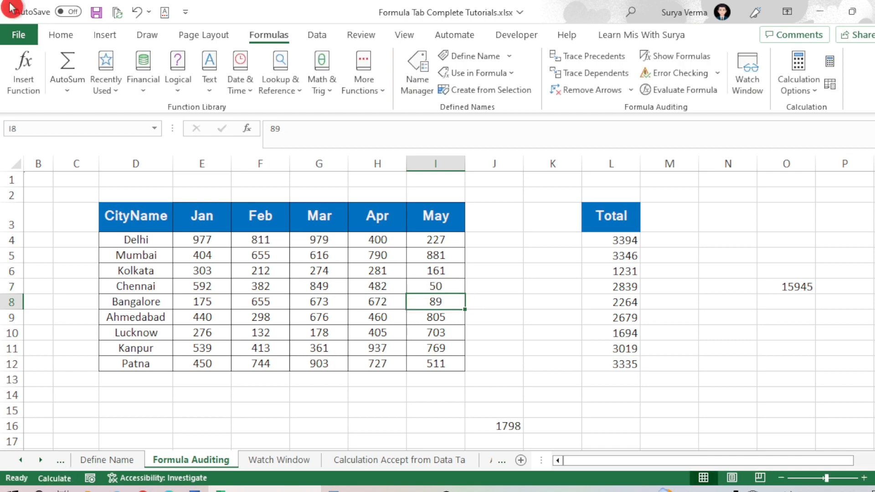
click(831, 88)
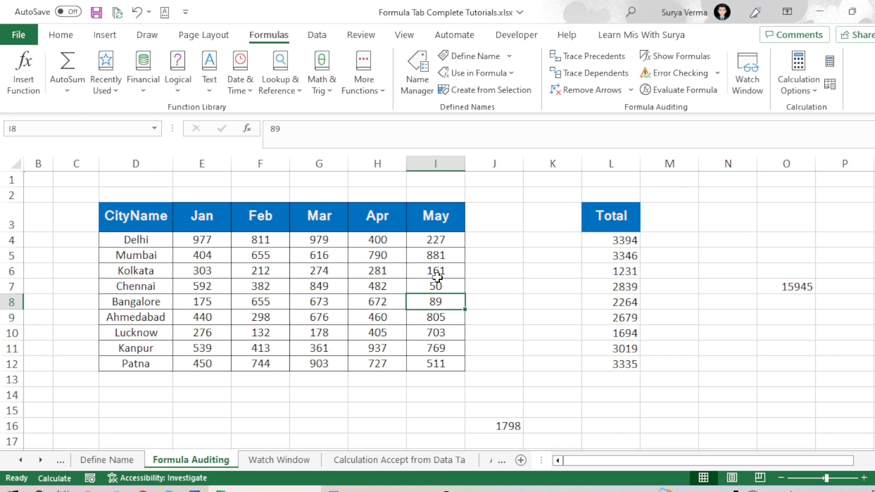
- On Sheet1, set Mumbai's May value in H5 to 0, and return to the Automatic-Manual sheet
click(486, 460)
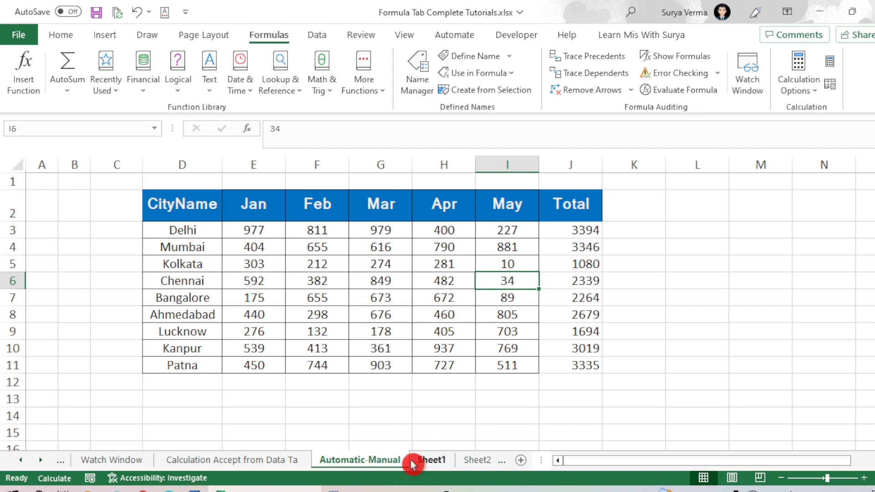
click(432, 462)
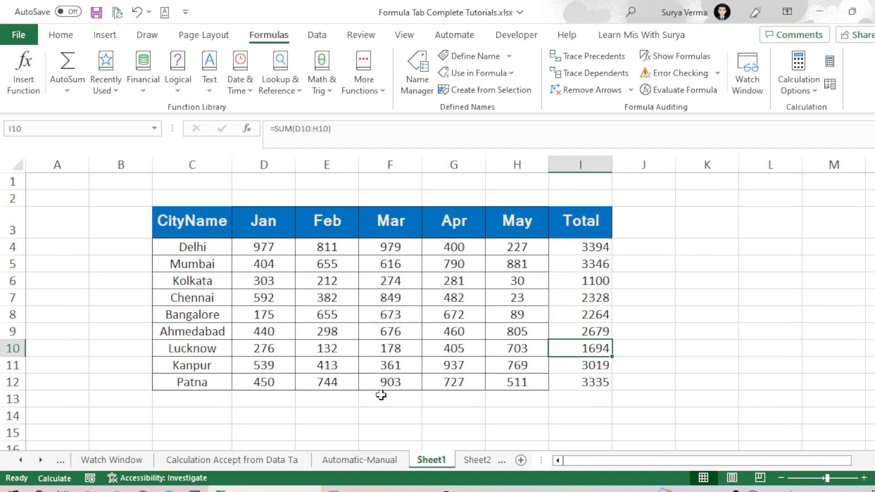
click(537, 267)
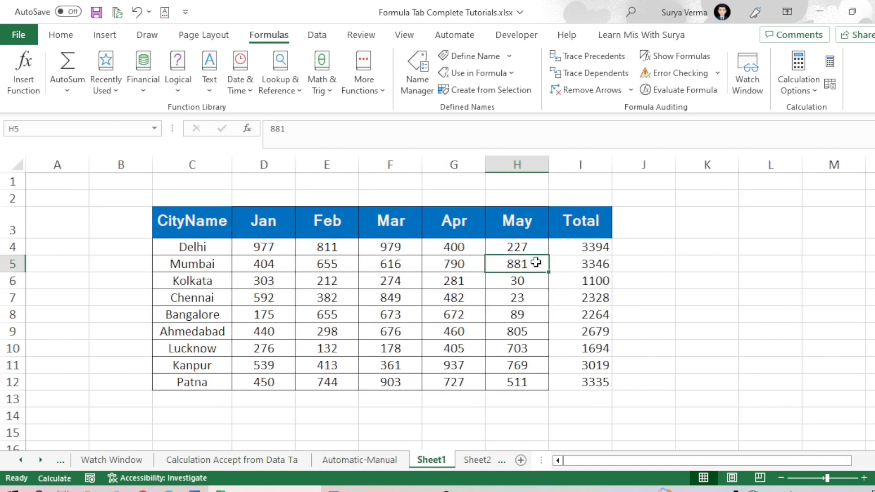
text(0)
key(Return)
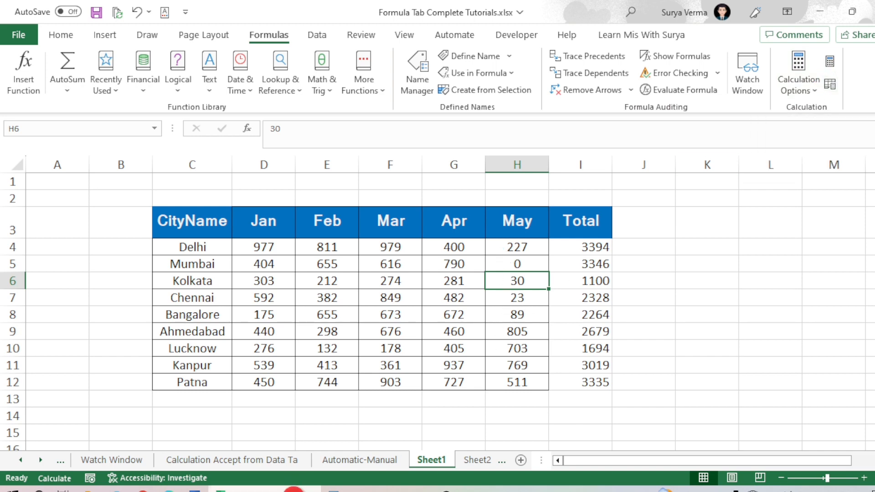
click(347, 460)
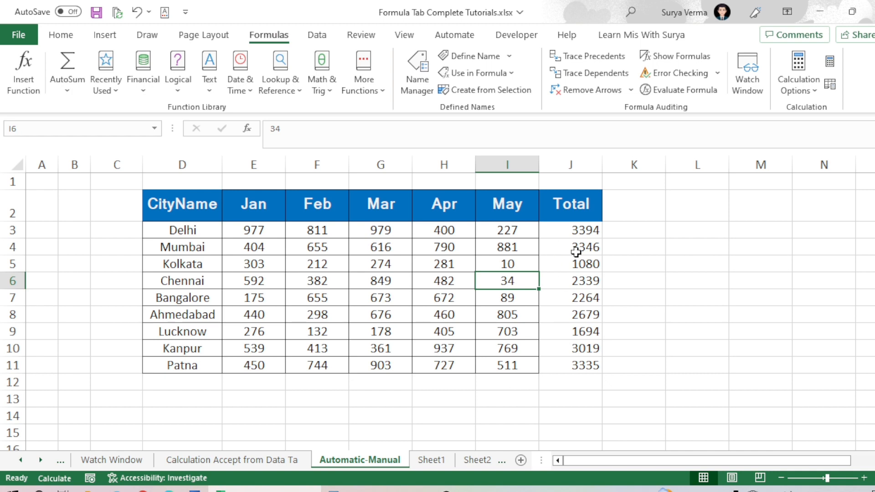
- Set Mumbai's May value in I4 to 0 and check the total formula in J4
click(517, 247)
text(0)
key(Return)
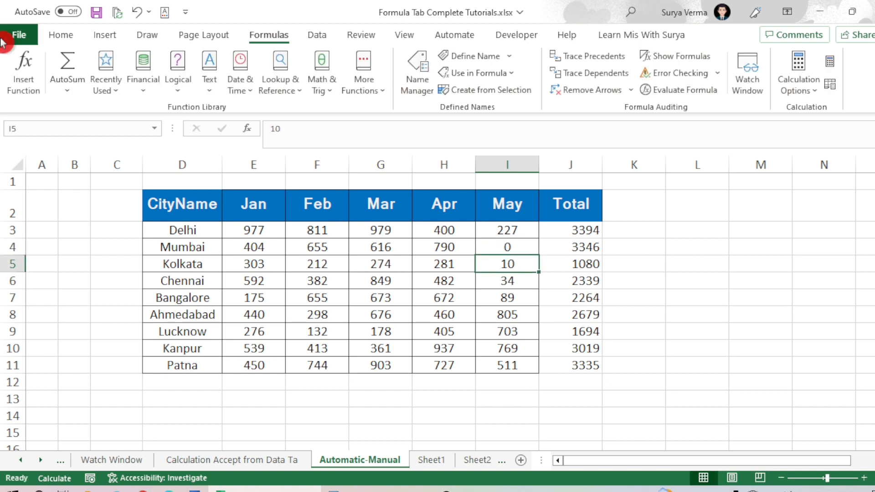
click(567, 246)
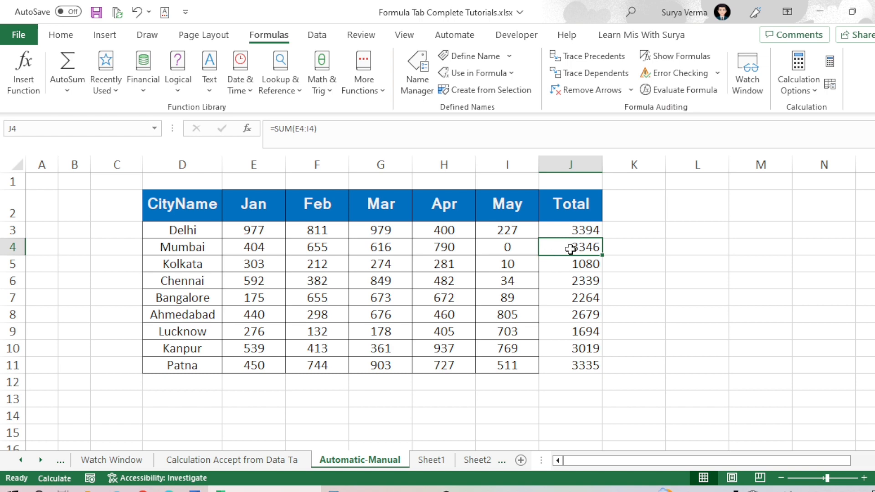
- Recalculate only Sheet1 with Calculate Sheet, and compare Mumbai's total there with the one on the Automatic-Manual sheet
click(432, 460)
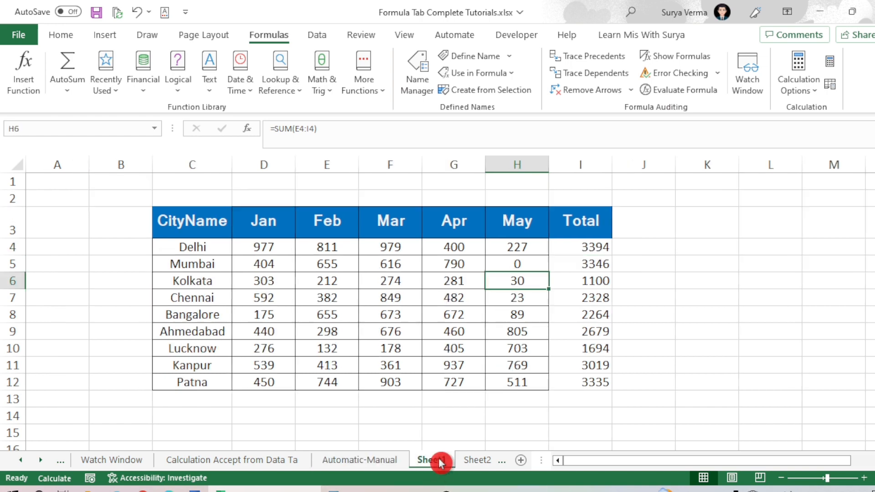
click(590, 264)
click(830, 85)
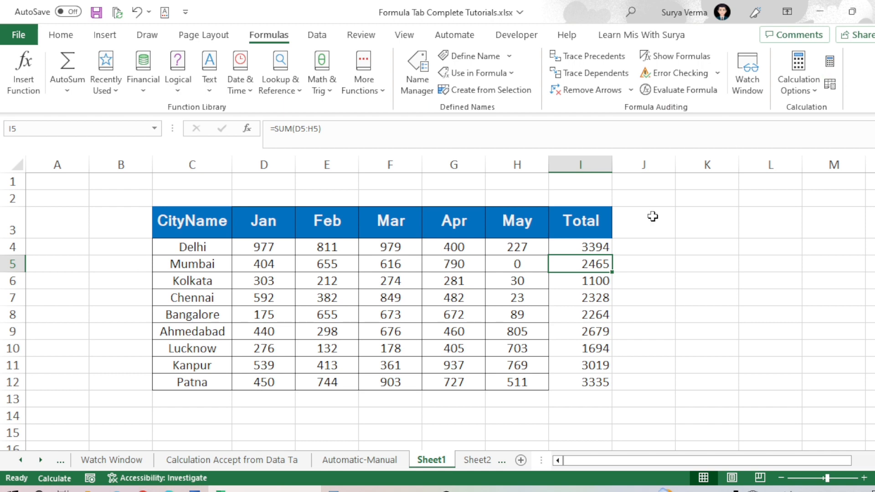
click(349, 461)
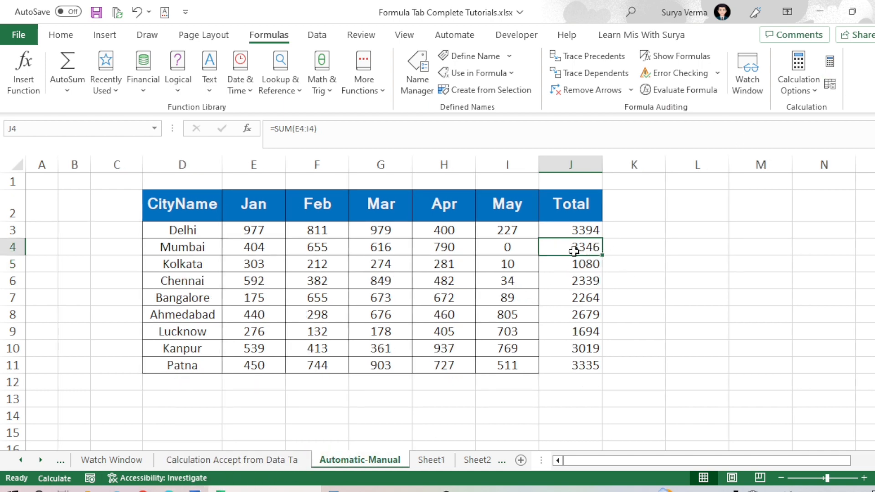
click(436, 461)
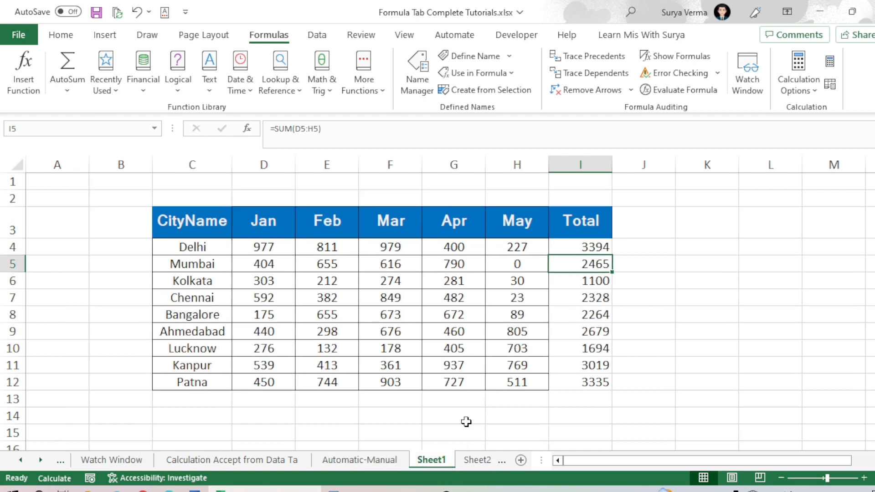
- Set Mumbai's May value to 10 in H5 on Sheet1 and in I4 on the Automatic-Manual sheet
click(516, 263)
text(1)
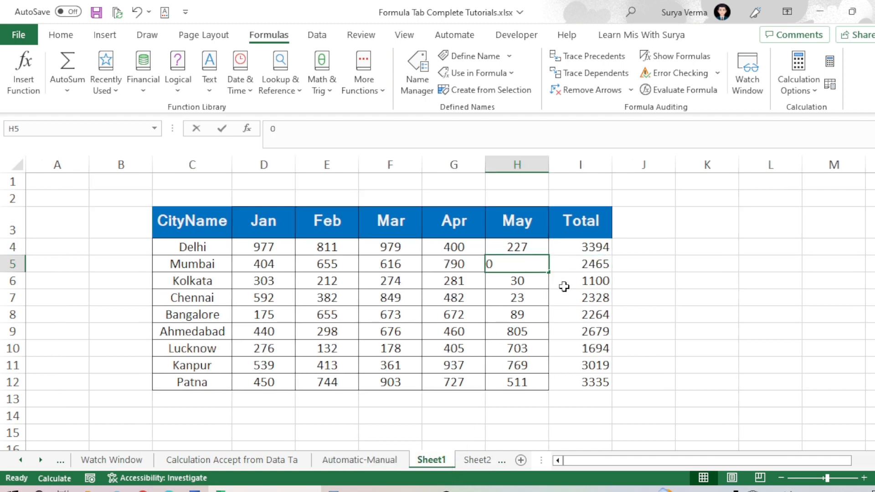
text(0)
key(Return)
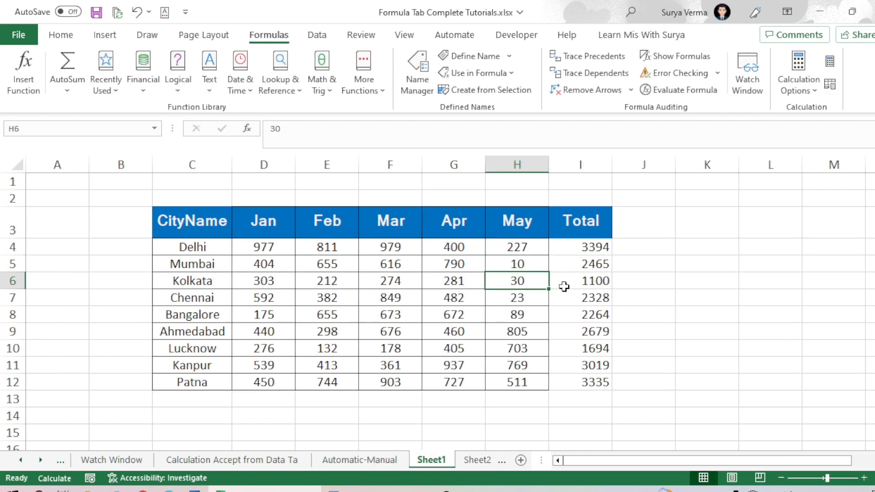
click(351, 460)
click(491, 247)
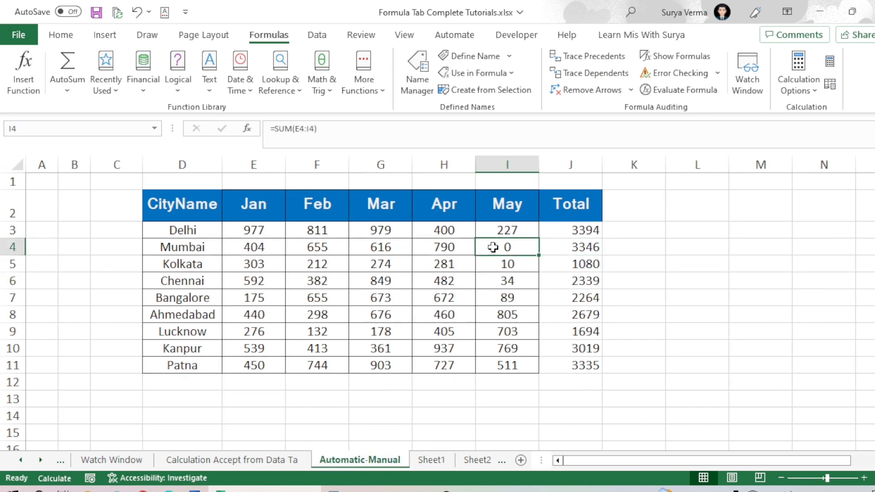
text(10)
key(Return)
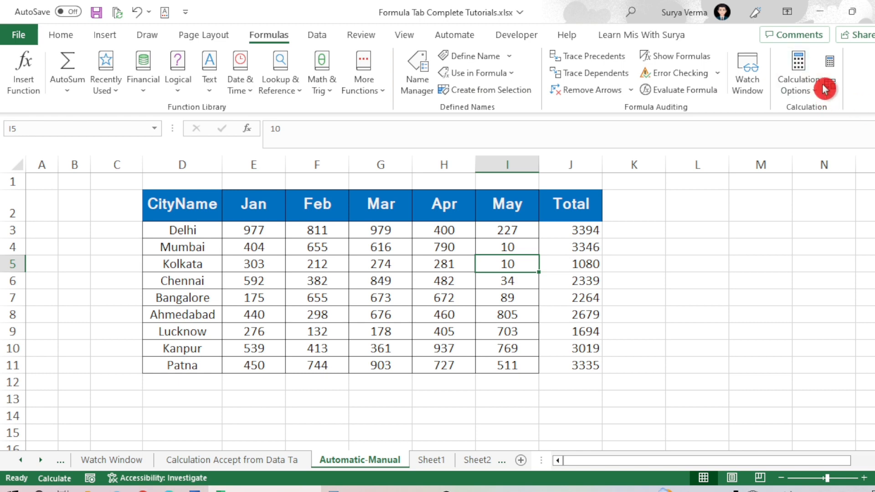
- Recalculate the entire workbook with Calculate Now, check Mumbai's total on Sheet1, and review the calculation options
click(829, 65)
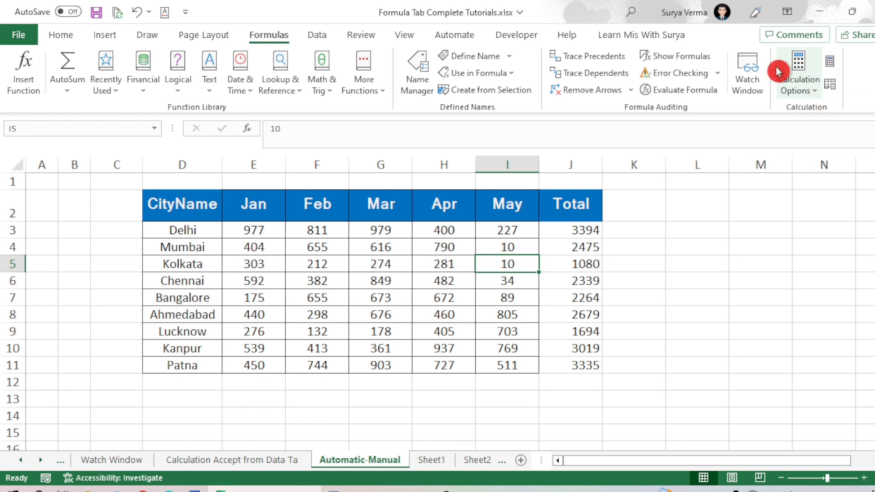
click(434, 462)
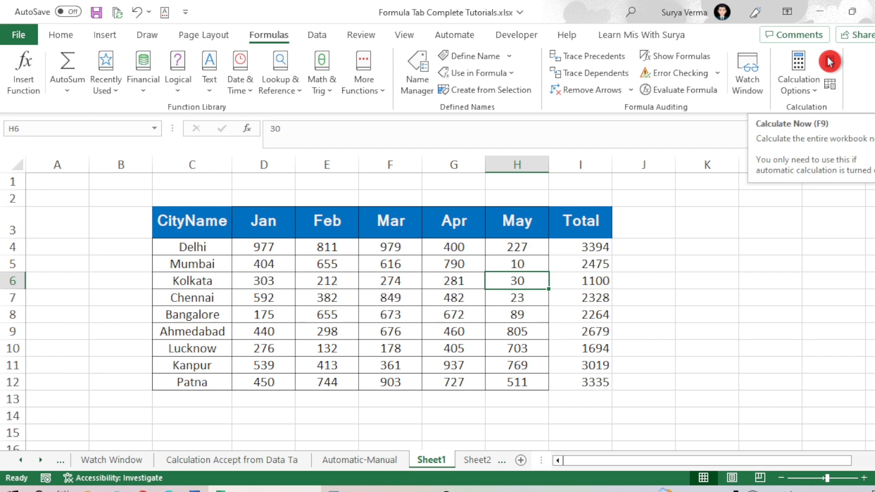
click(815, 89)
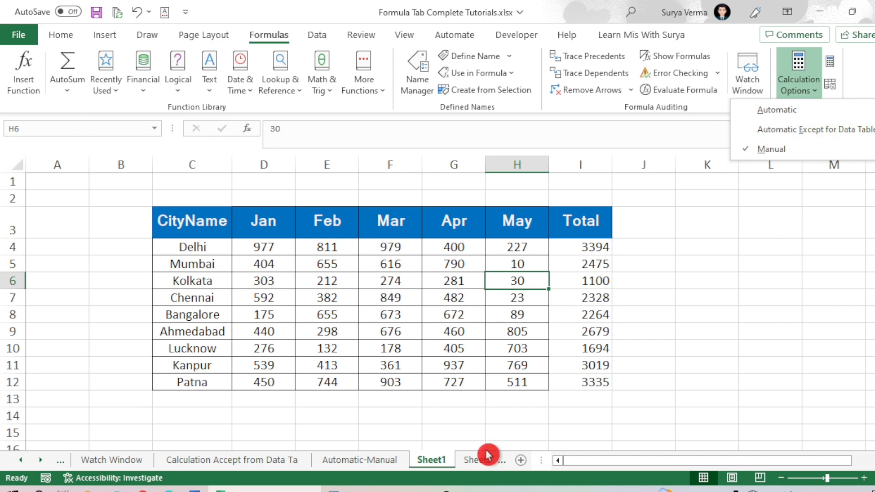
click(520, 271)
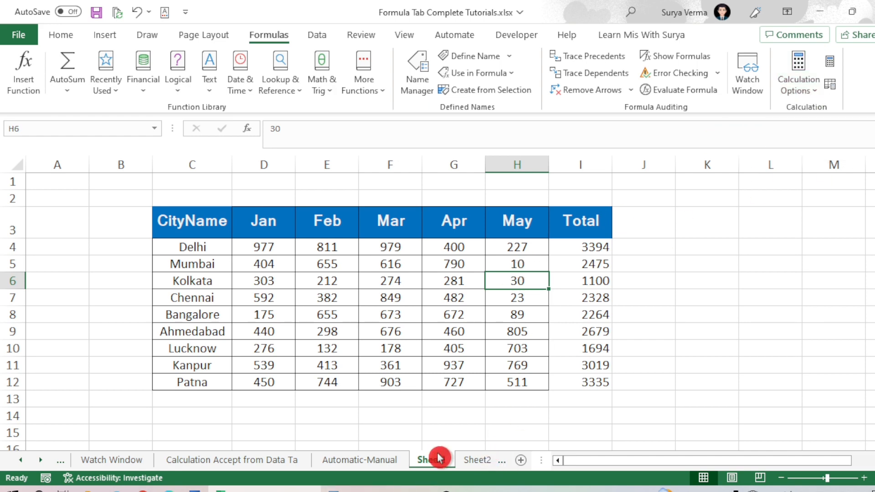
- Clear the contents of the existing data table in C3:I16 on the Calculation Accept from Data Ta sheet
click(274, 464)
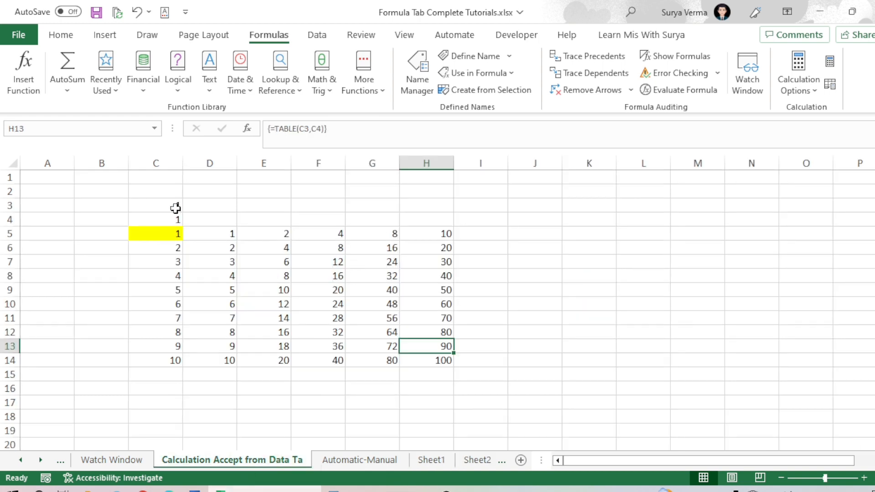
drag(167, 205, 446, 374)
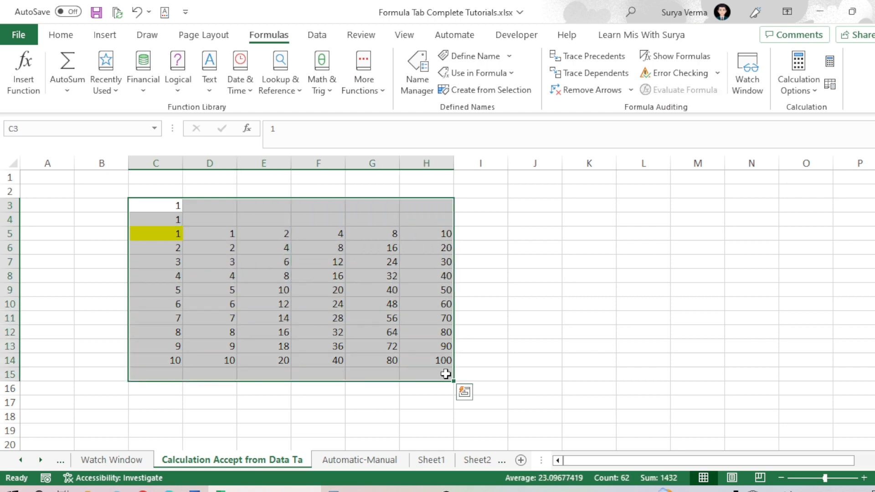
click(446, 374)
drag(172, 203, 470, 385)
key(Delete)
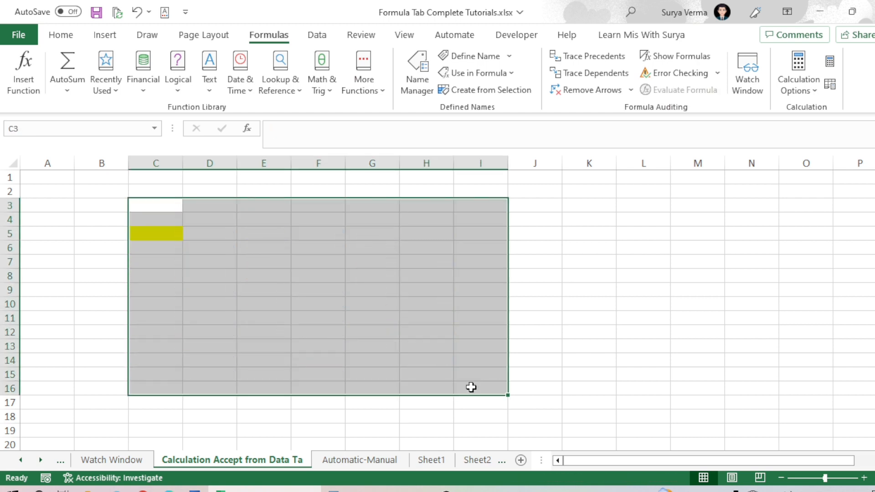
click(471, 387)
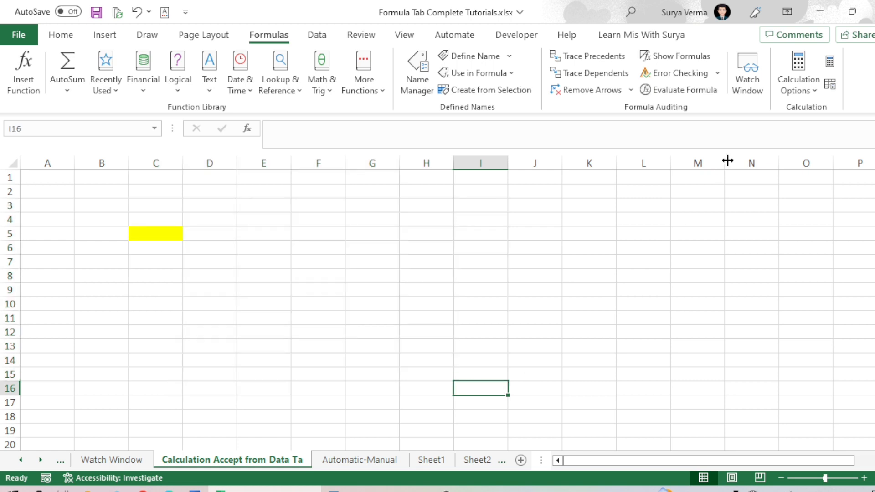
- Check the current calculation option, and enter 1 in both C3 and C4 as the input cells
click(810, 93)
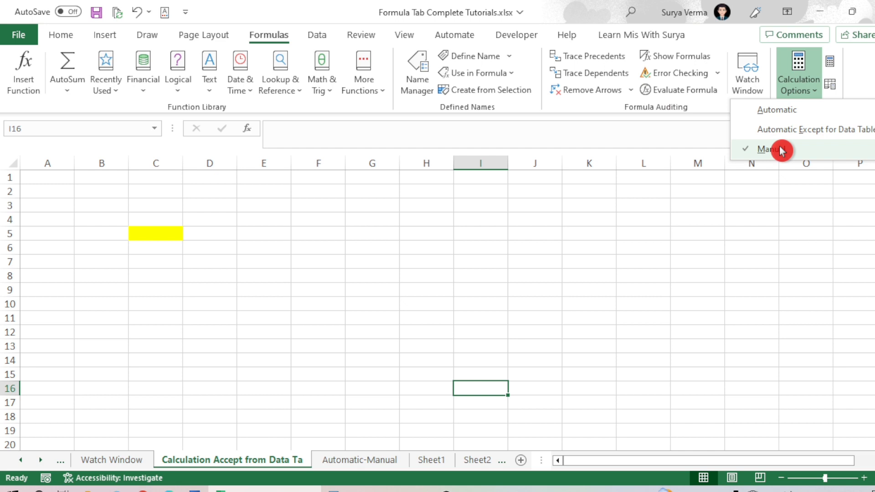
click(150, 206)
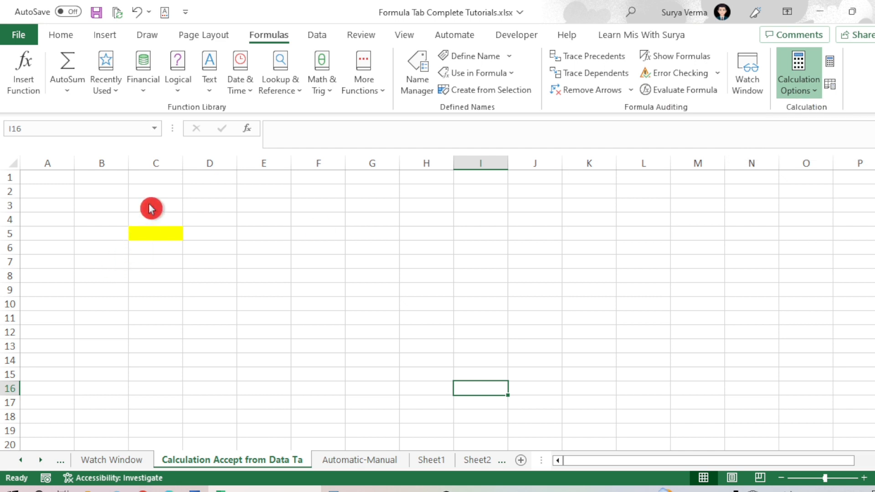
click(152, 202)
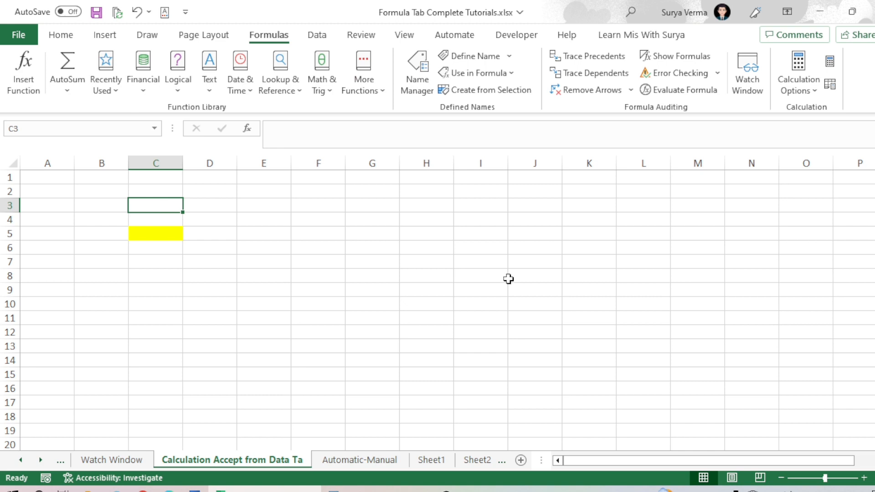
text(1)
key(Return)
text(1)
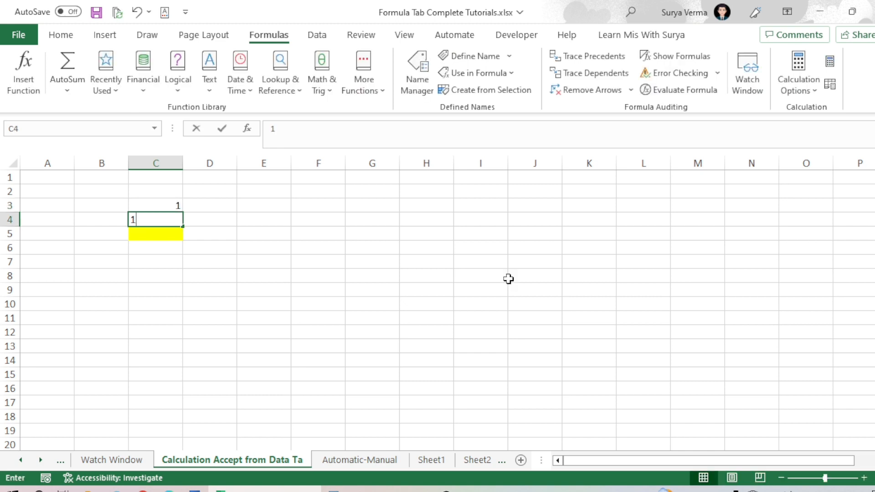
key(Return)
- Enter the formula =C3*C4 in the yellow cell C5
text(=)
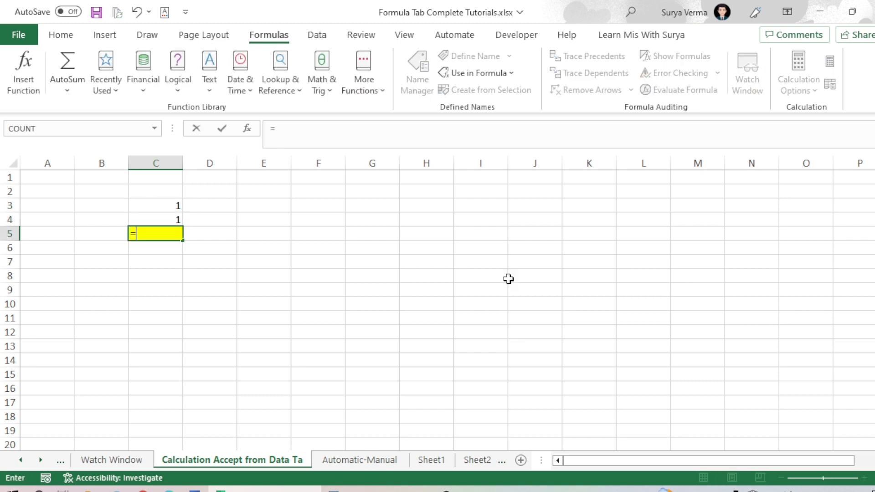
key(Up)
key(Up)
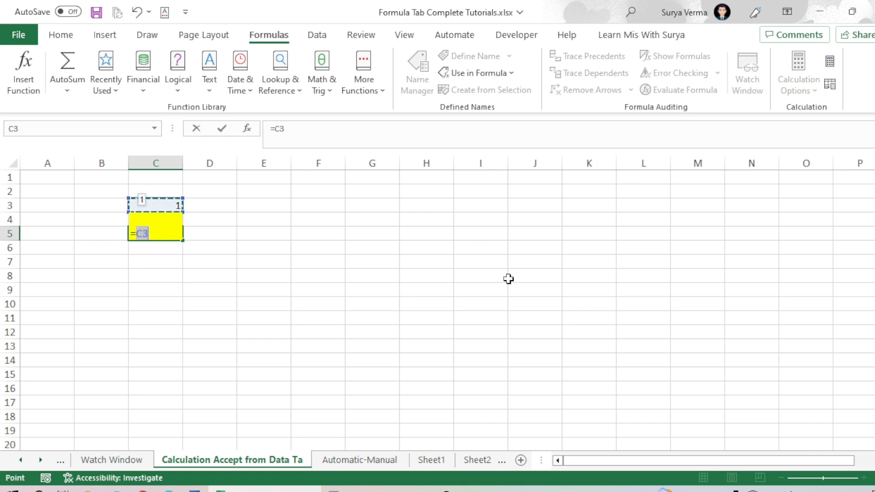
text(*)
key(Up)
key(Return)
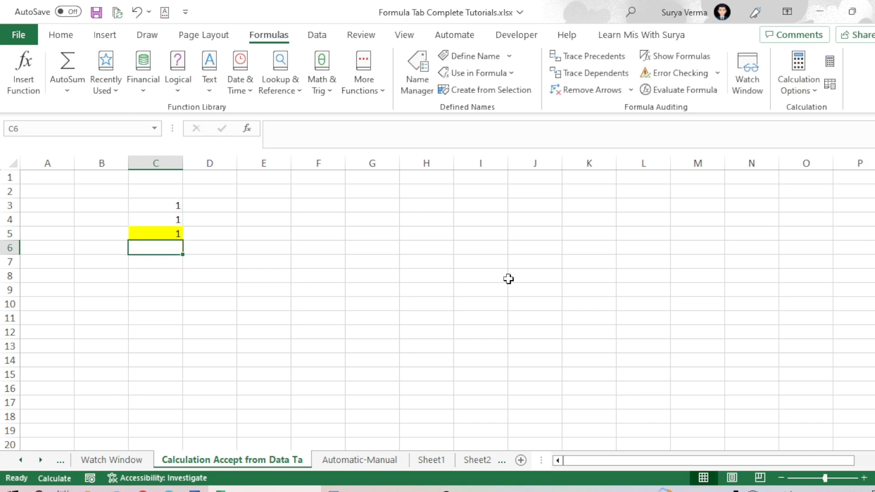
- Enter 2 in C6 and 3 in C7, and fill the series down to 10 in C14
text(2)
key(Return)
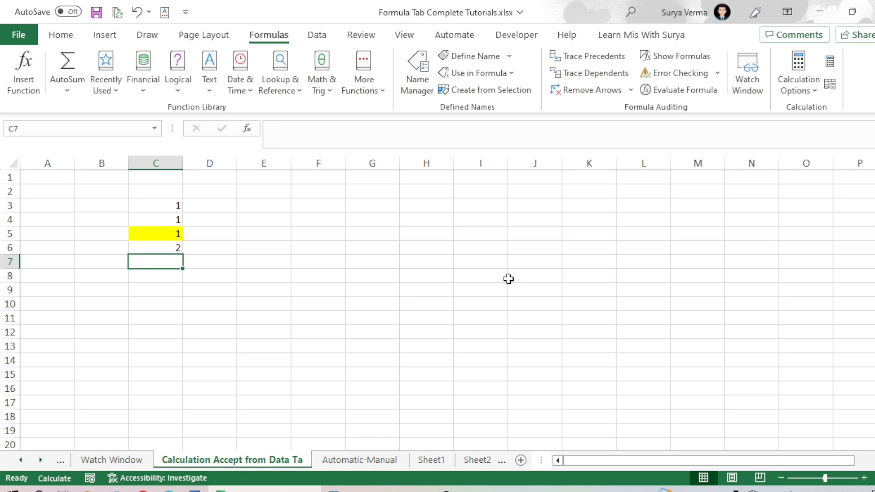
text(3)
key(Return)
key(Up)
key(Up)
key(shift+Down)
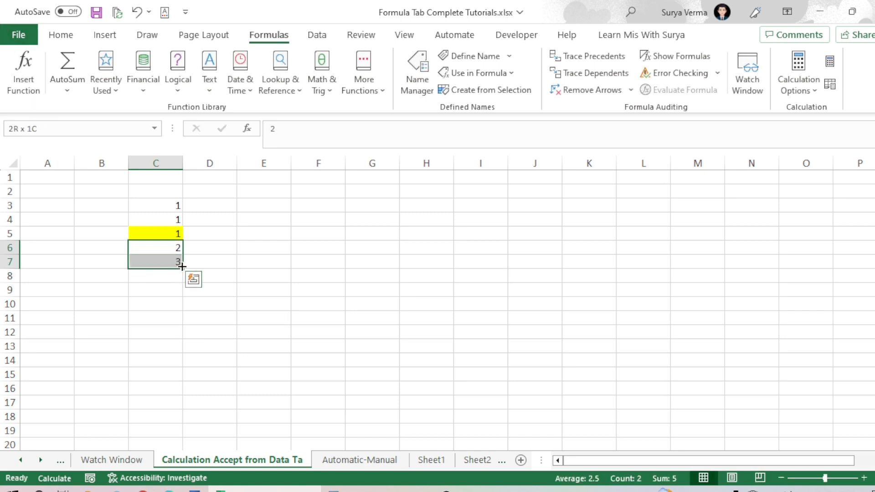
drag(183, 269, 176, 368)
click(176, 373)
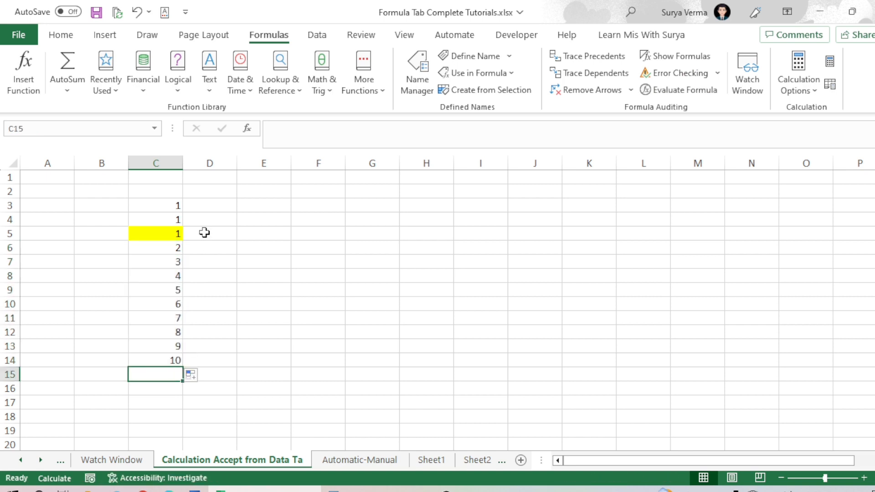
- Enter the row values 4, 6, 8, 4 and 3 in D5 through H5
click(214, 235)
text(4)
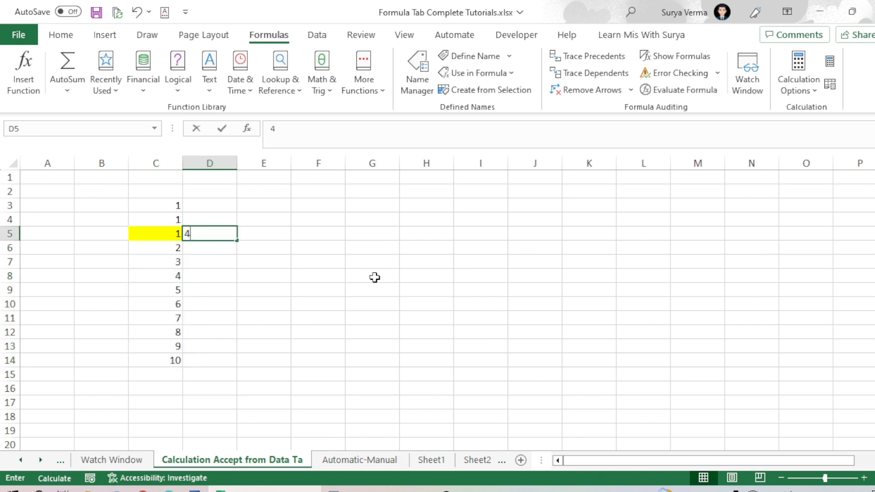
key(Tab)
text(6)
key(Tab)
text(8)
key(Tab)
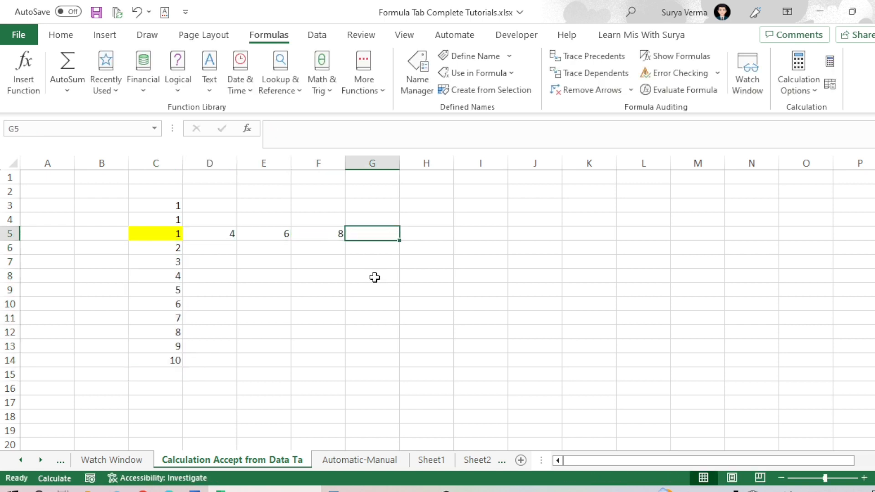
text(4)
key(Tab)
text(3)
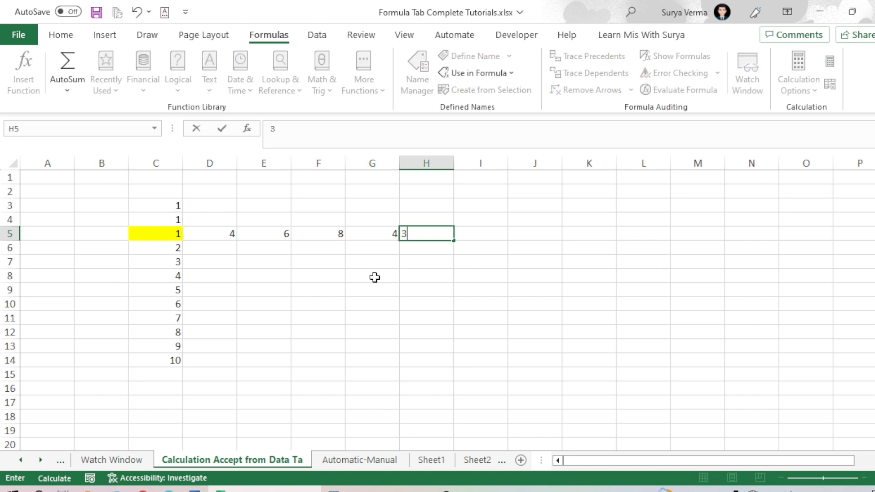
key(Return)
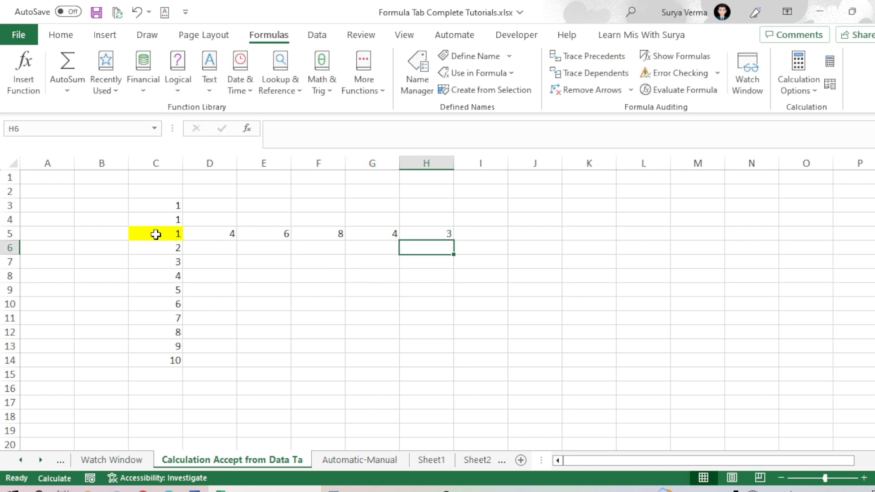
- Create a two-variable What-If data table over C5:H14, using C3 as the row input cell and C4 as the column input cell
drag(156, 233, 434, 356)
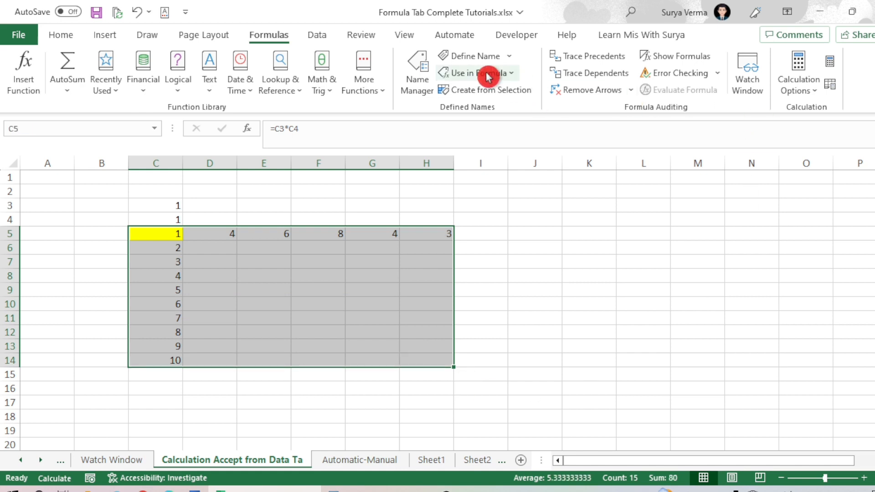
click(321, 39)
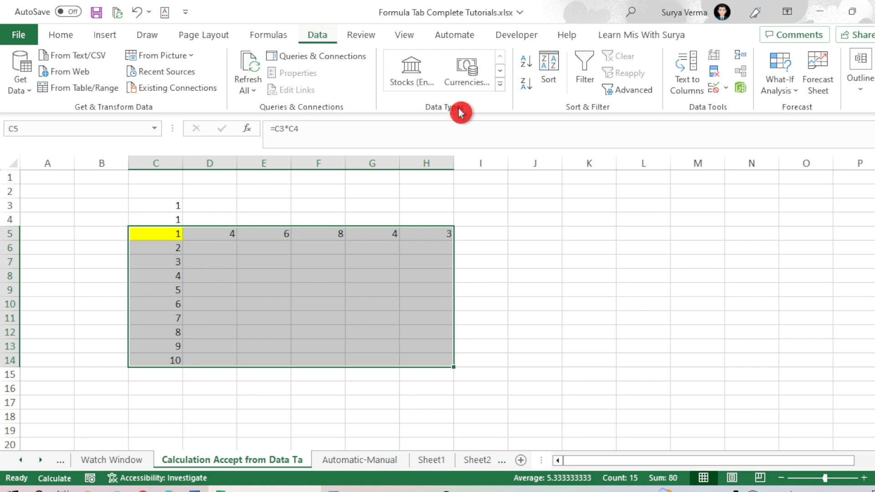
click(790, 90)
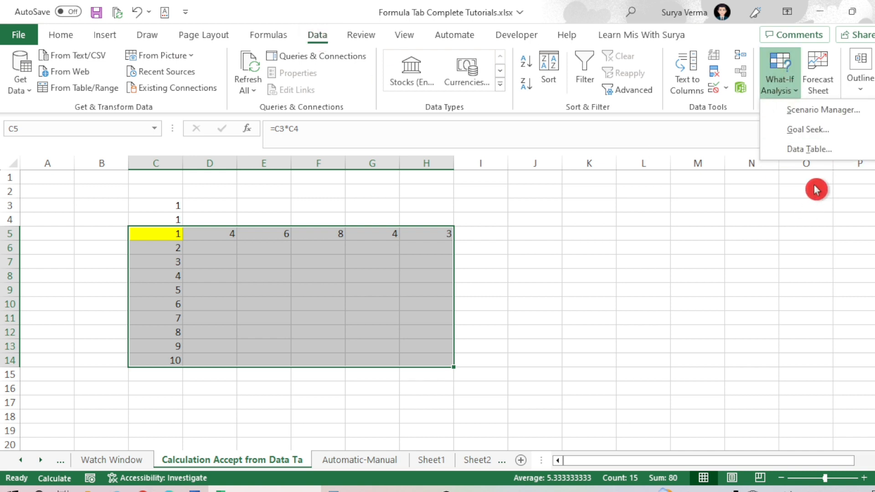
click(795, 154)
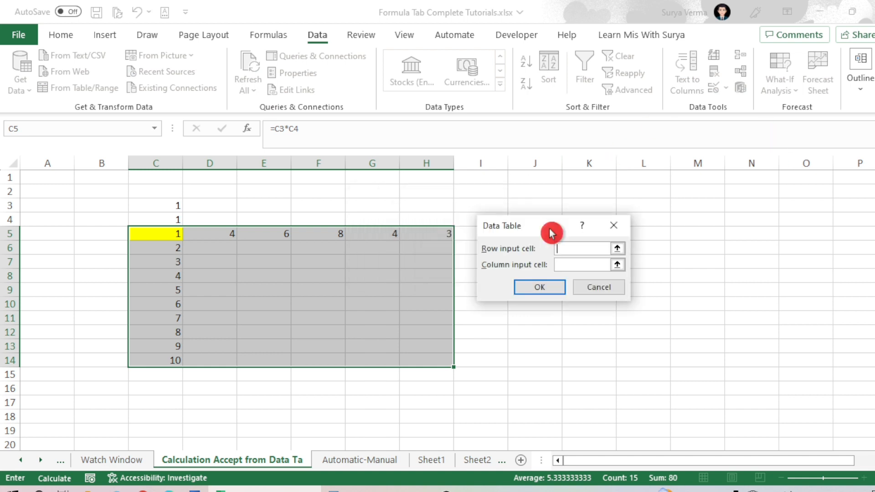
mouse_move(552, 234)
mouse_down()
mouse_move(506, 223)
mouse_move(561, 228)
mouse_up()
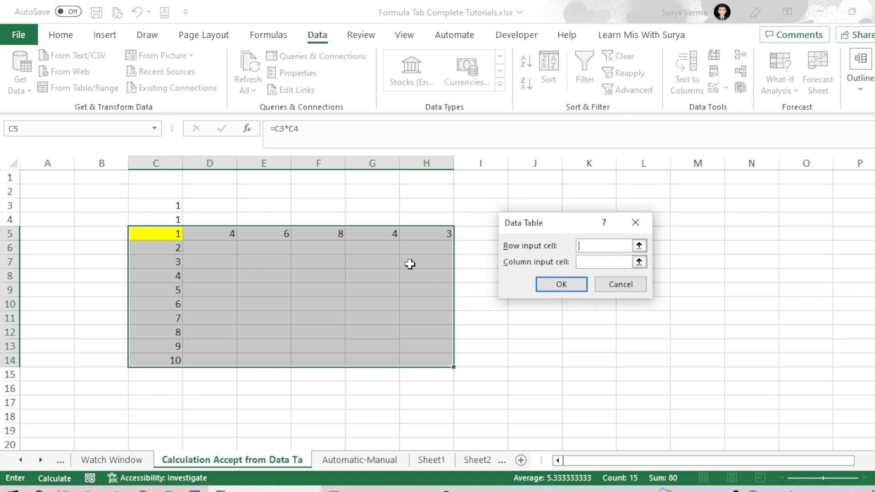
click(168, 204)
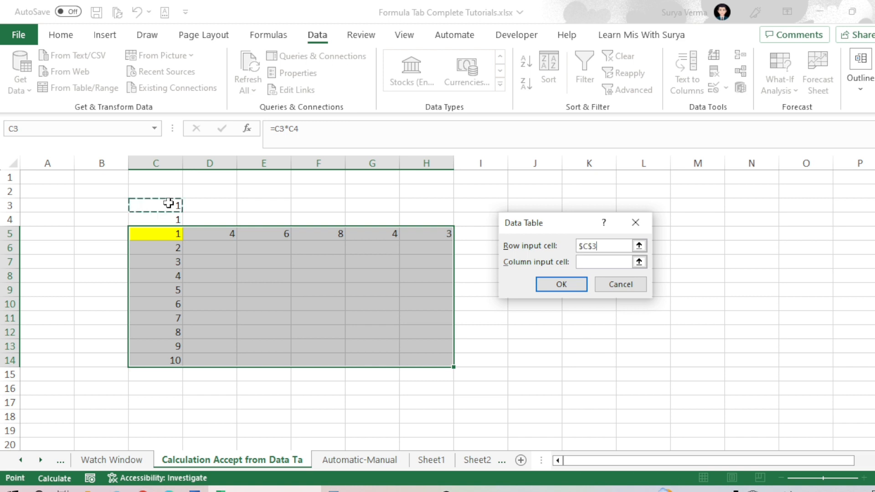
click(606, 261)
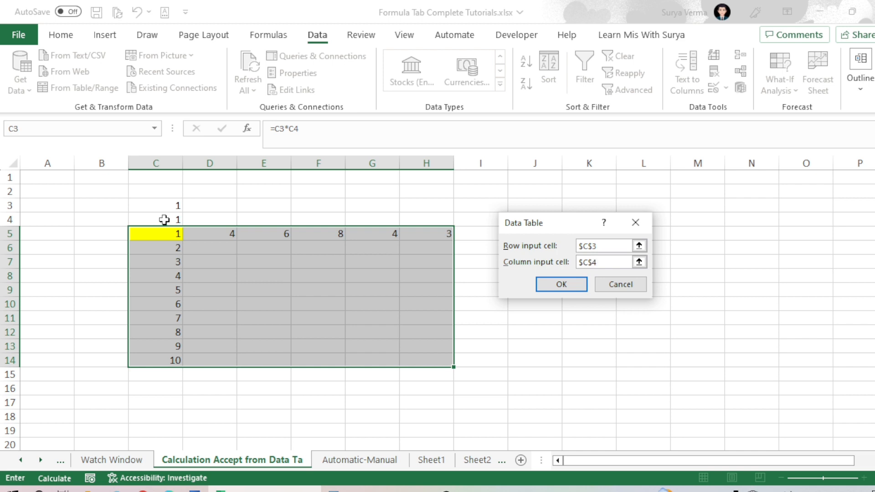
click(564, 286)
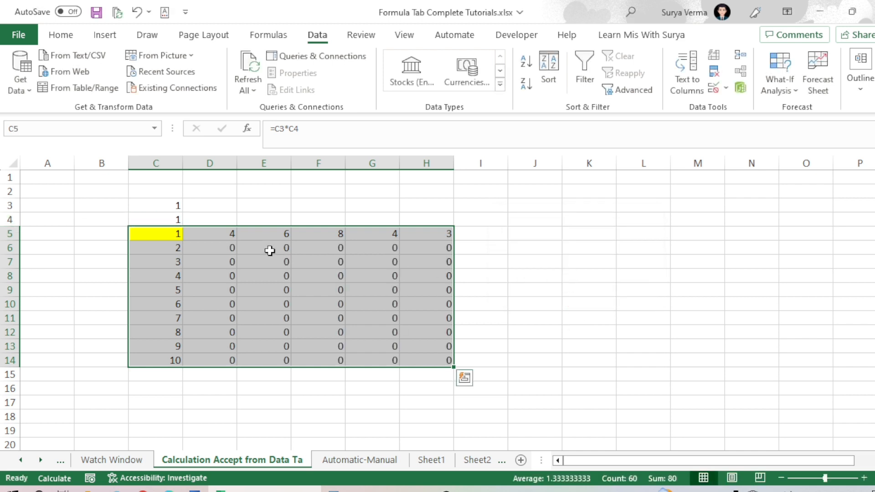
- Set the workbook's calculation option to Automatic Except for Data Tables
click(226, 249)
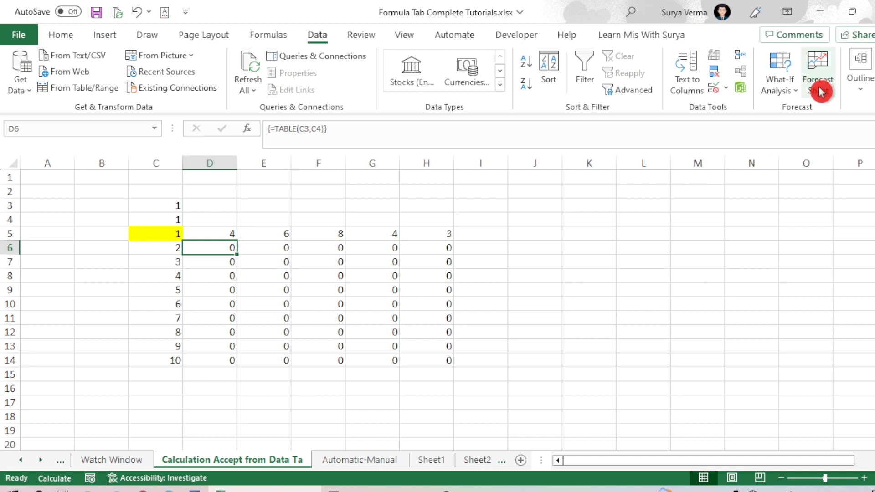
click(277, 37)
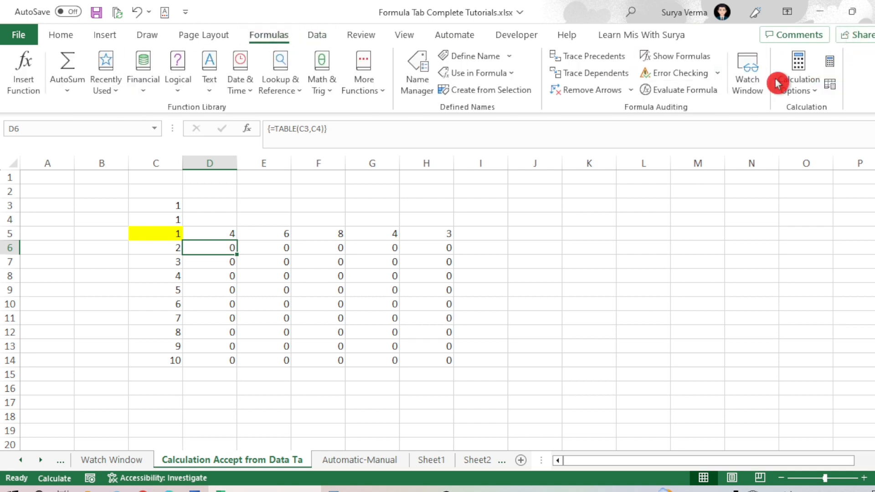
click(804, 94)
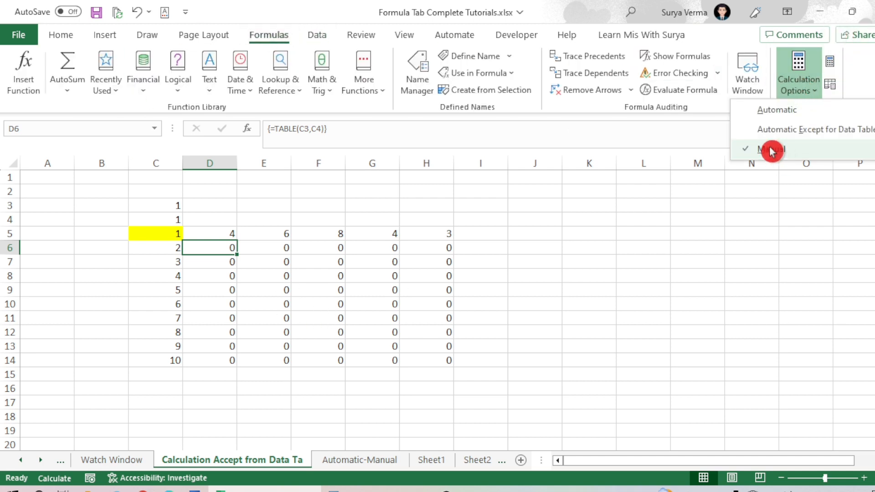
click(791, 132)
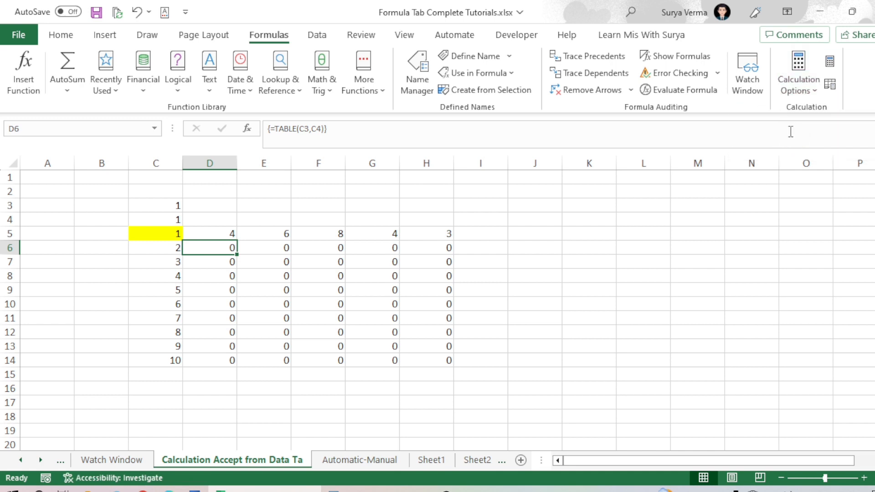
- Switch the calculation option to Automatic to recalculate the data table, and check which option is active
click(795, 85)
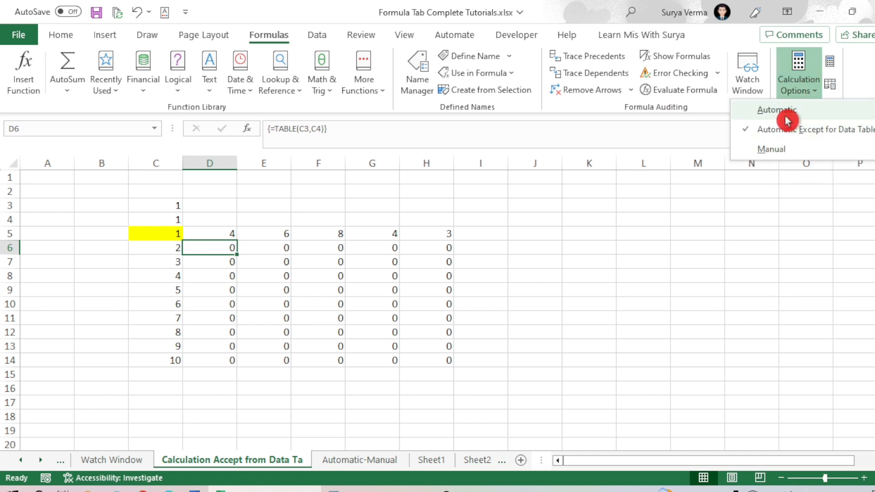
click(784, 115)
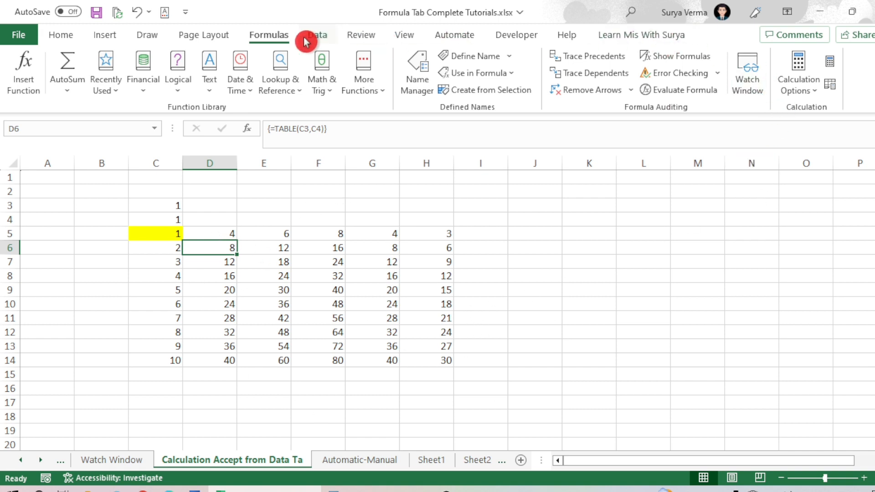
click(799, 75)
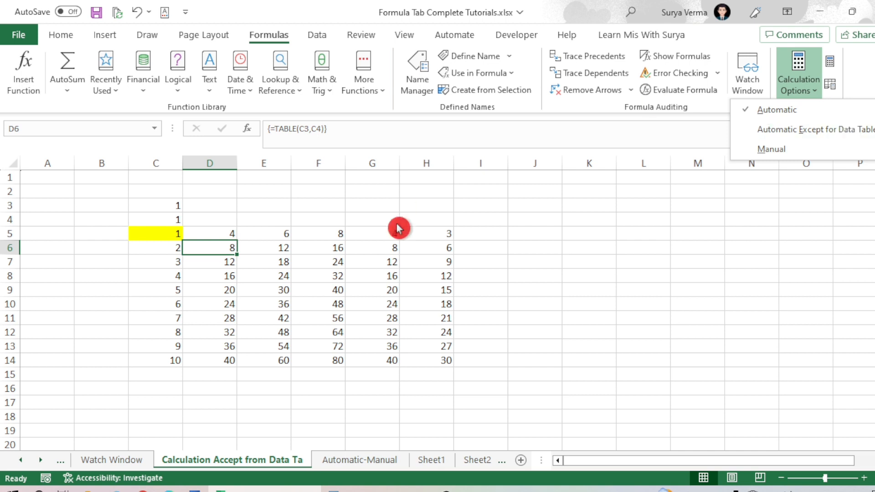
click(255, 289)
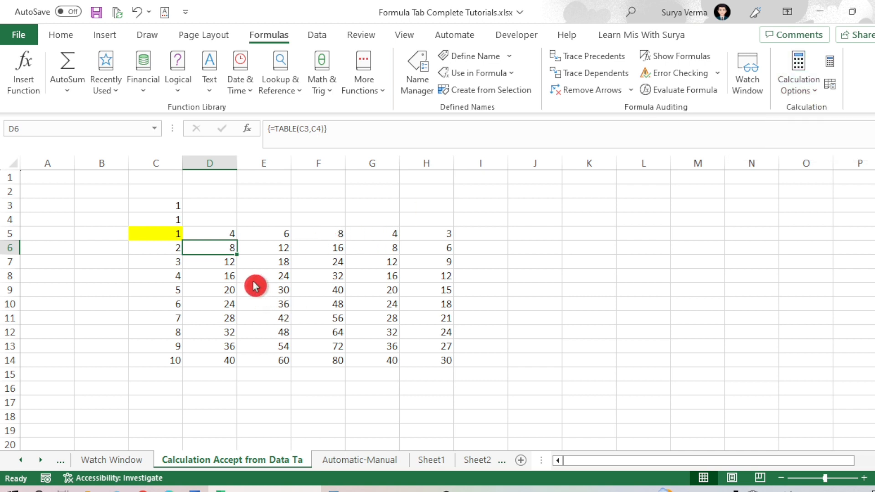
- Change the data table's row values to 5 in E5 and 2 in D5
click(277, 236)
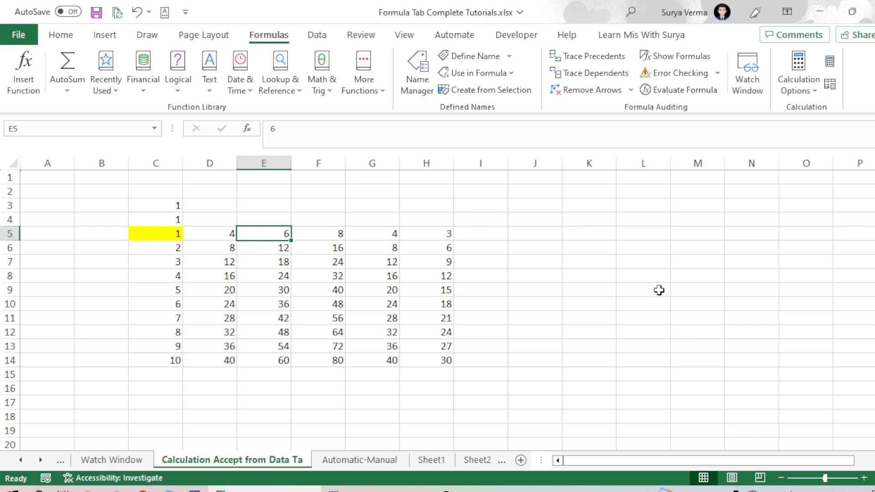
text(5)
key(Return)
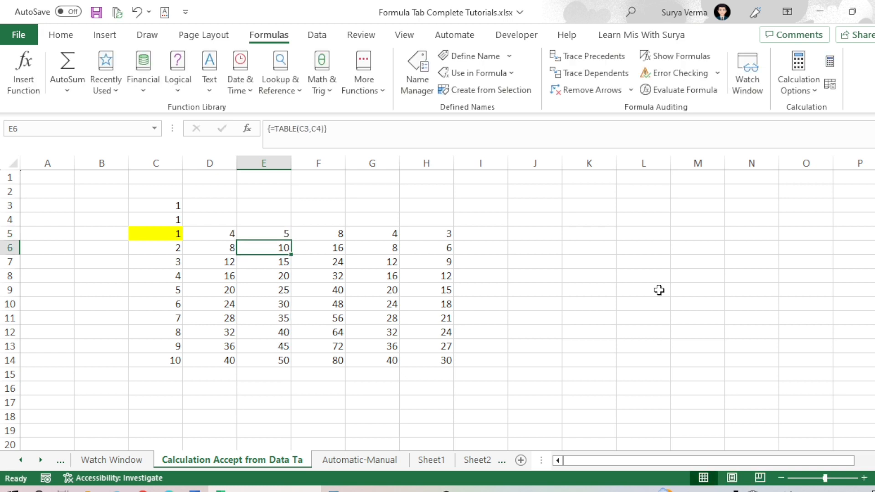
click(225, 231)
text(2)
key(Return)
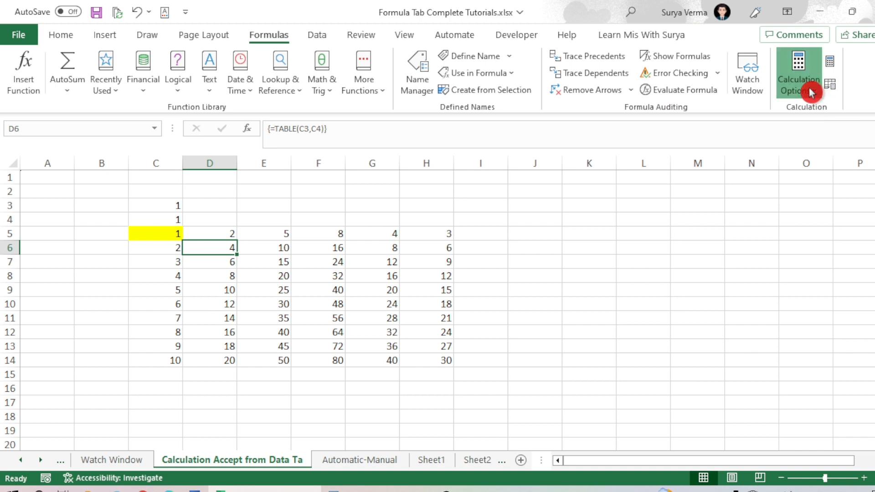
- Set the calculation option to Automatic Except for Data Tables and change the row value in E5 to 3
click(799, 79)
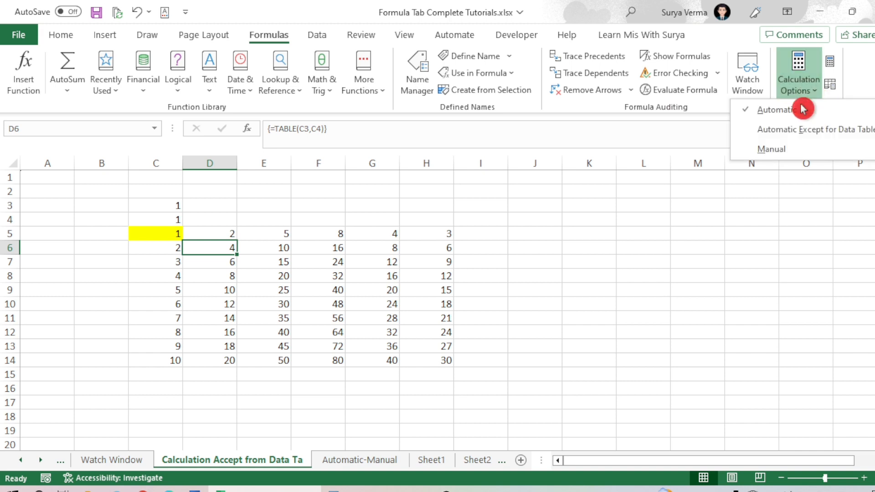
click(772, 130)
click(277, 230)
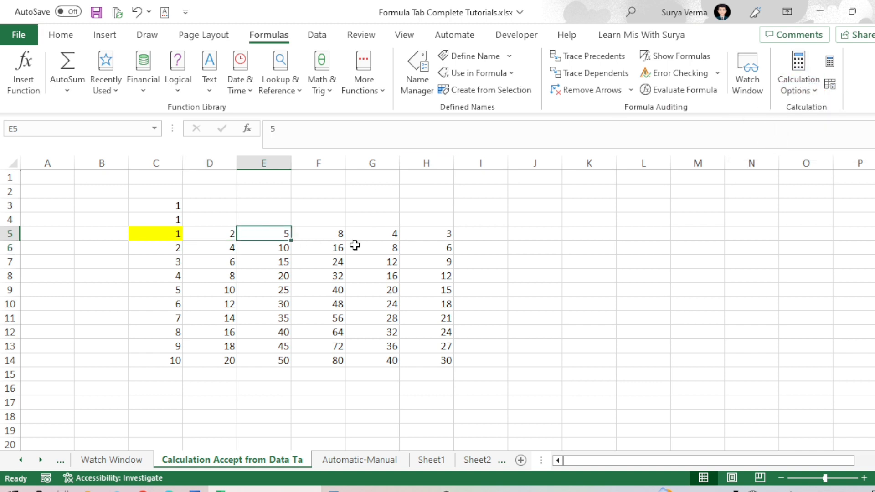
text(3)
key(Return)
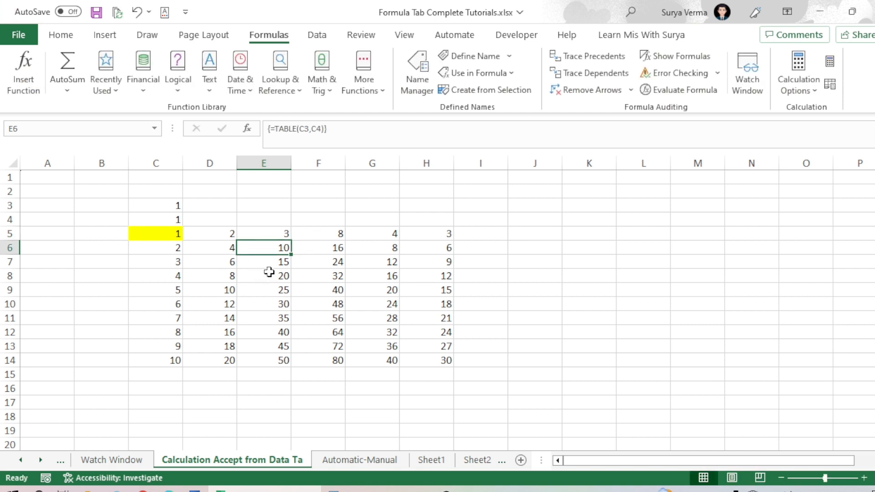
- Set the calculation option to Manual and change the row value in F5 to 5
click(232, 233)
click(785, 94)
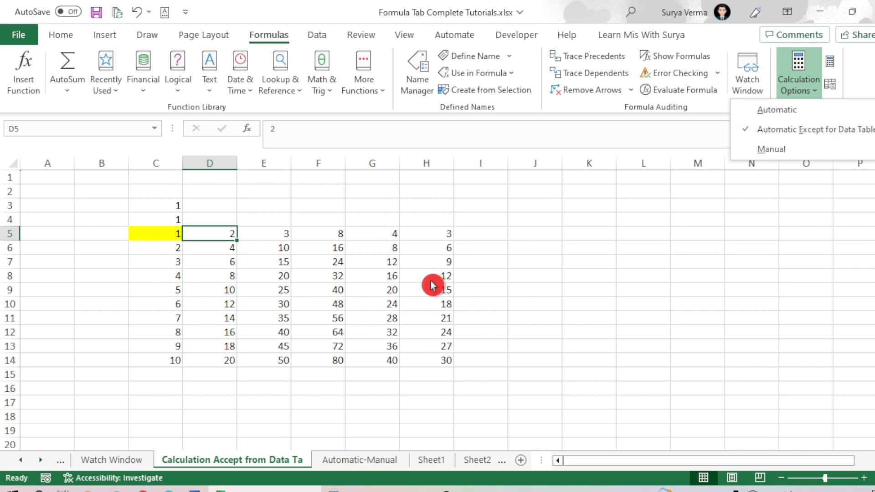
click(801, 152)
click(329, 234)
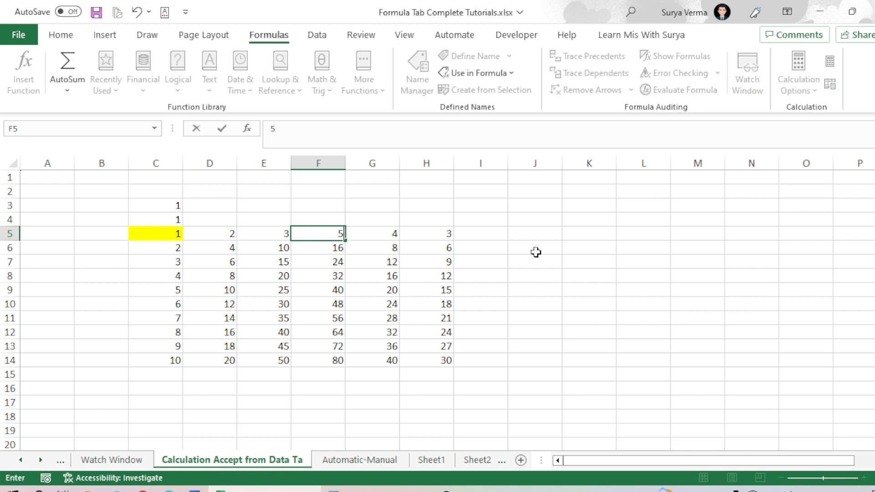
text(5)
key(Return)
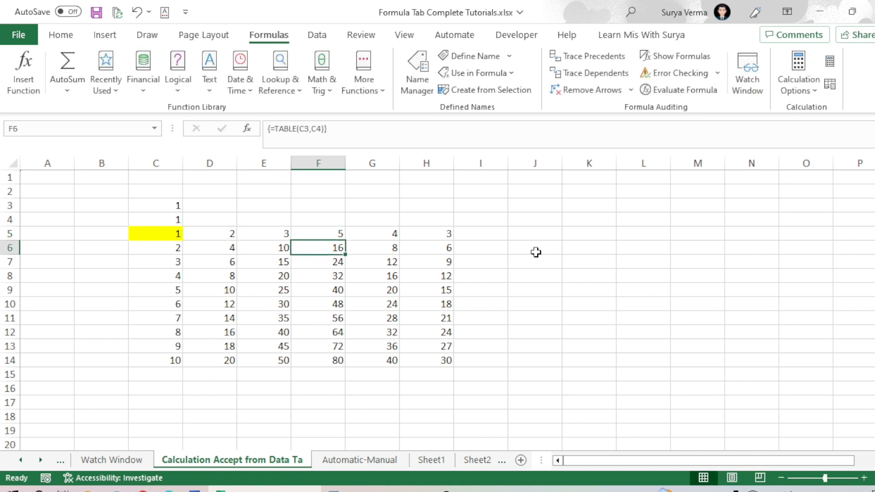
- Recalculate the active worksheet with Calculate Sheet and check the current calculation option
click(831, 86)
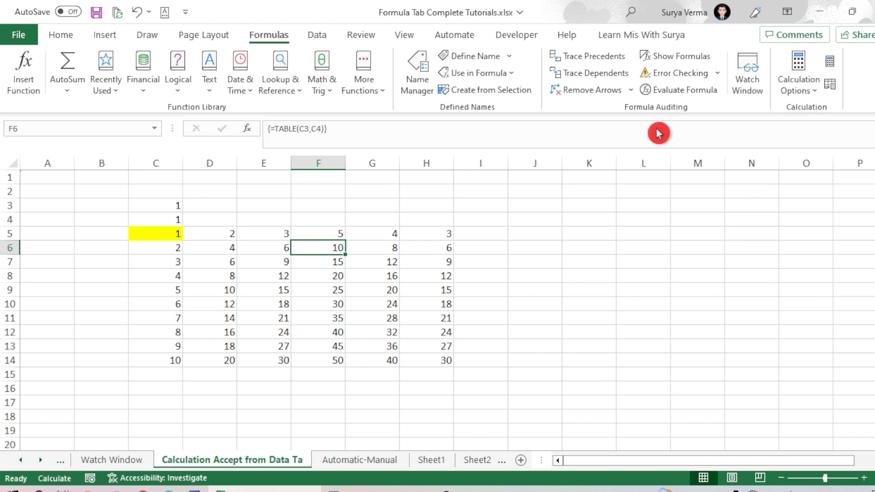
click(801, 86)
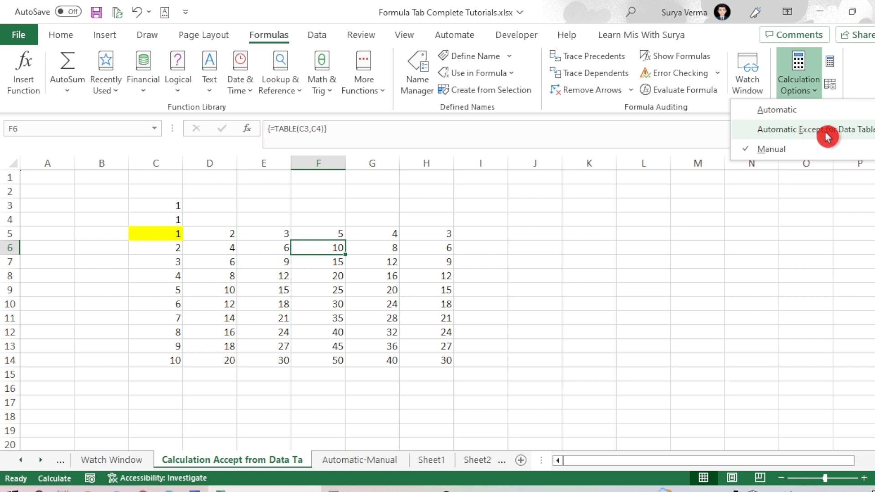
click(159, 238)
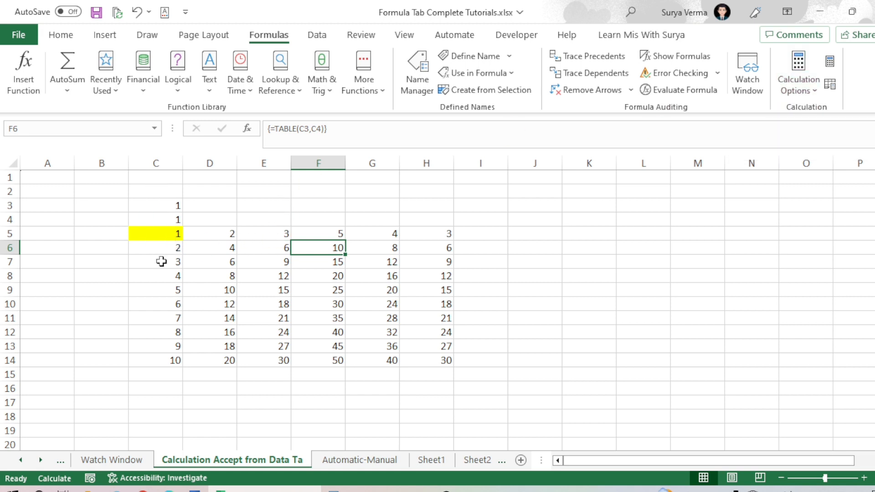
- Review the data table range C3:H14, the What-If Analysis commands that include Data Table, and the formula in the yellow cell C5
click(482, 350)
mouse_move(146, 205)
mouse_down()
mouse_move(410, 228)
mouse_move(434, 361)
mouse_up()
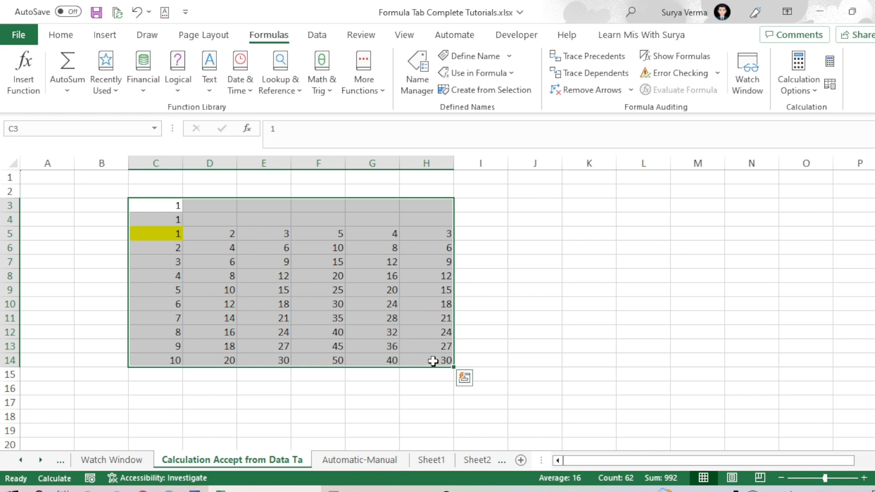
click(433, 361)
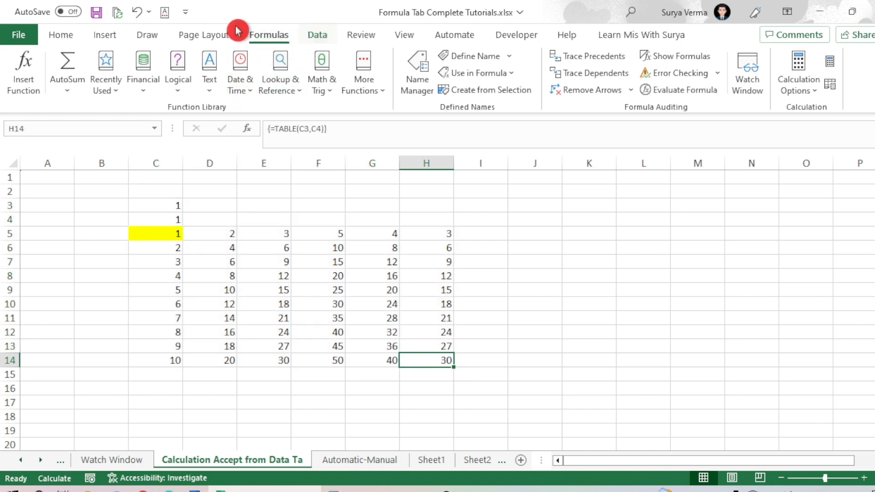
click(317, 35)
click(783, 87)
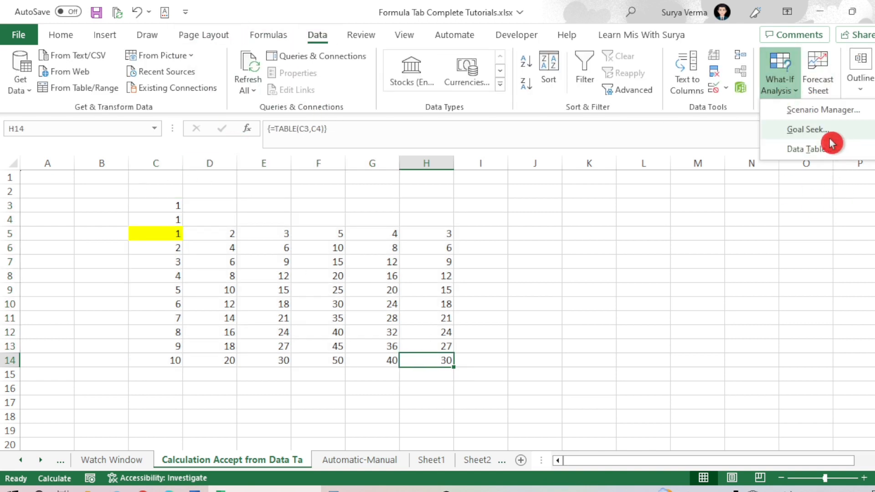
click(539, 292)
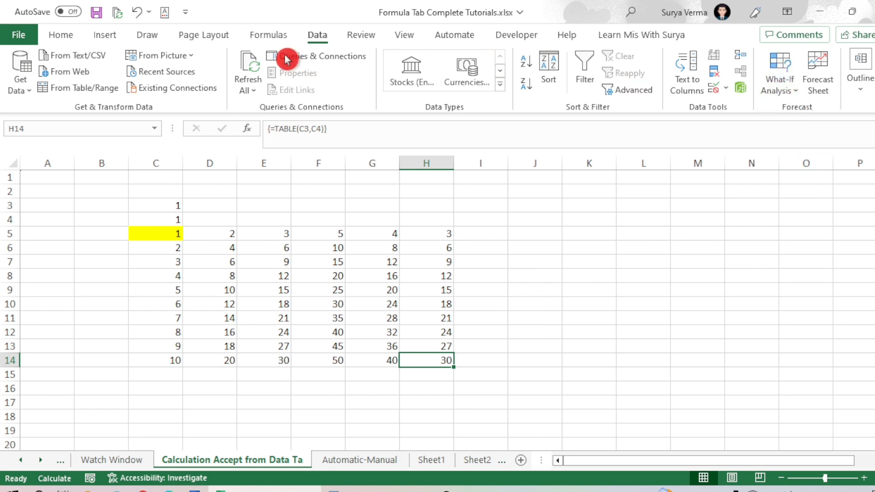
click(267, 35)
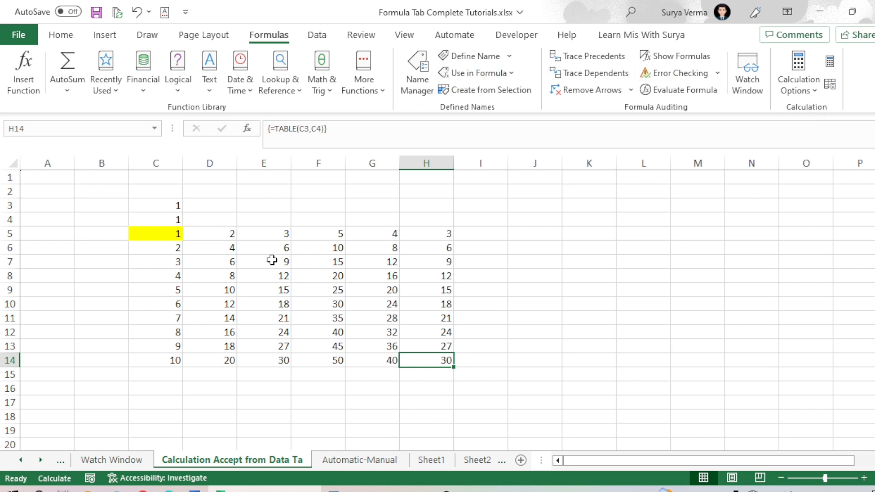
drag(180, 192, 447, 363)
click(447, 362)
drag(150, 237, 432, 363)
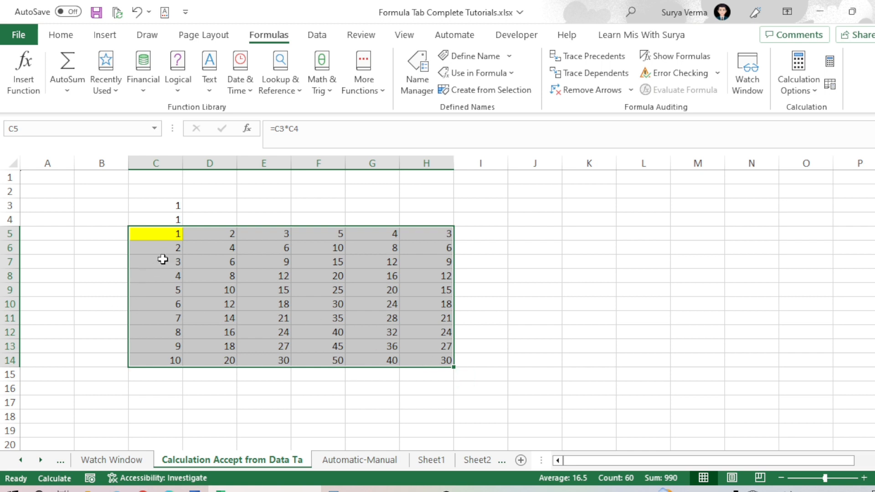
click(169, 233)
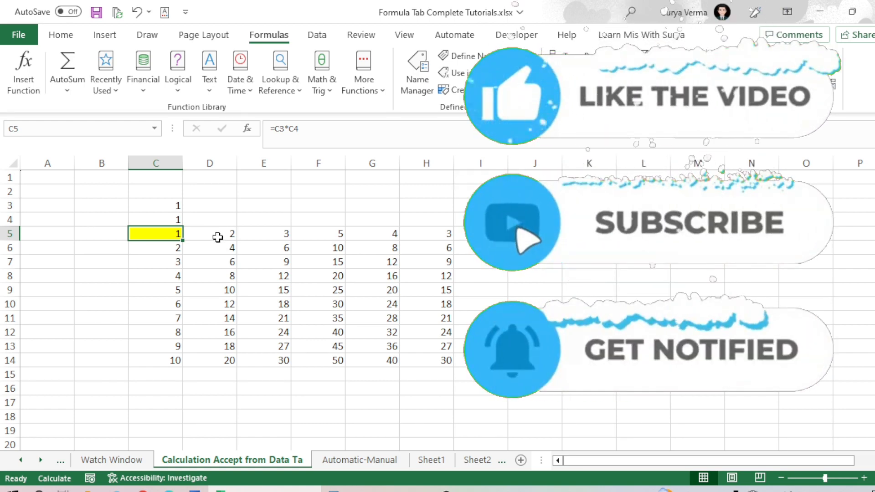
- Examine the data table C5:H14, checking the formulas in corner cell C5 and result cell H12 and the row input values in D5 and E5
drag(173, 234, 434, 360)
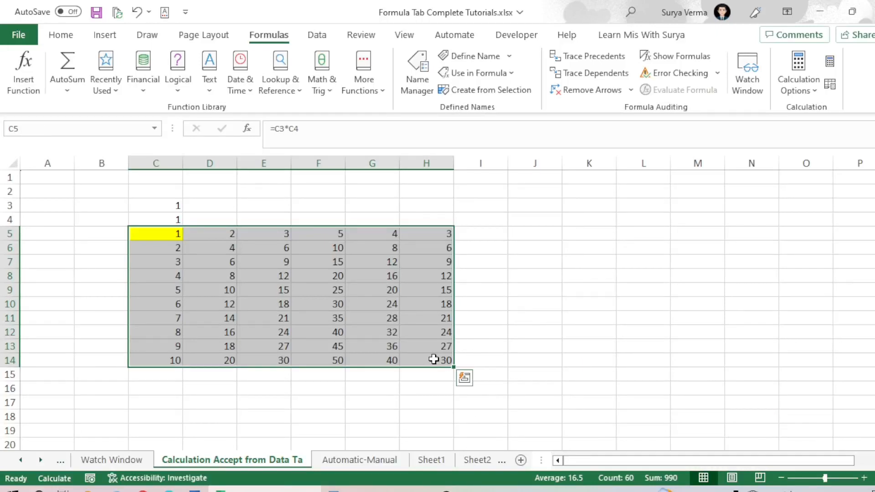
click(178, 234)
drag(178, 234, 442, 361)
click(412, 332)
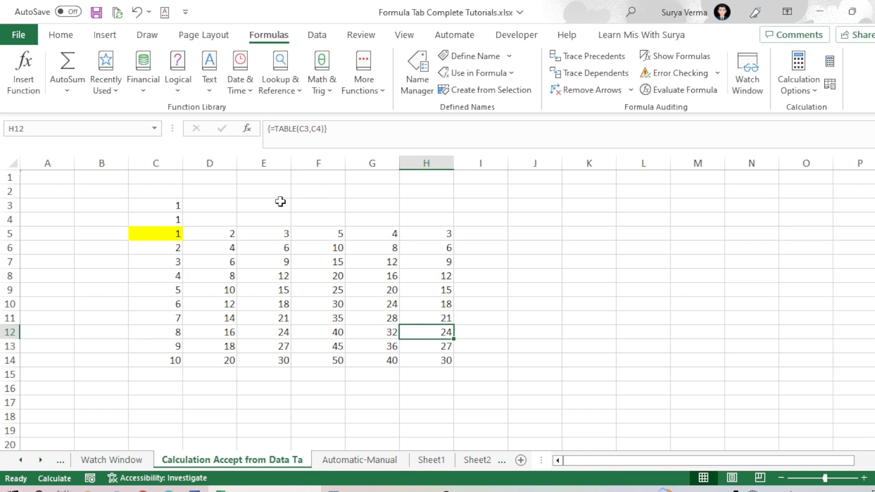
drag(167, 231, 435, 365)
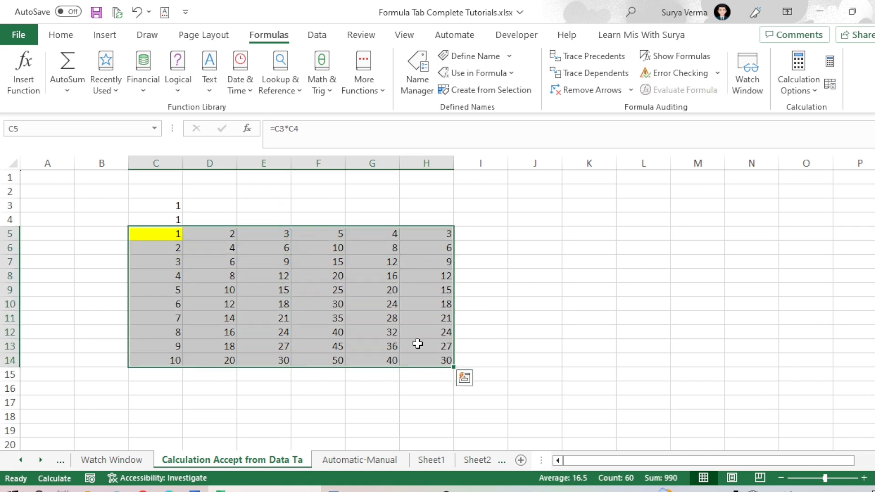
click(152, 237)
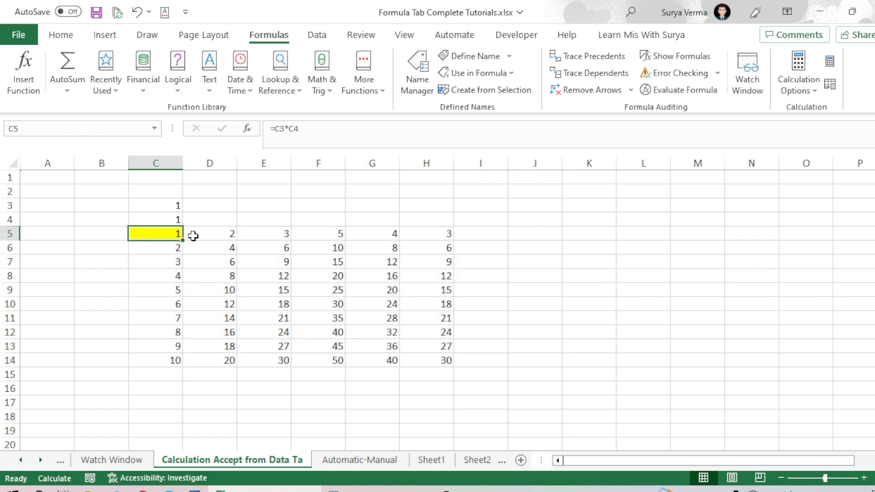
drag(214, 233, 433, 362)
click(262, 233)
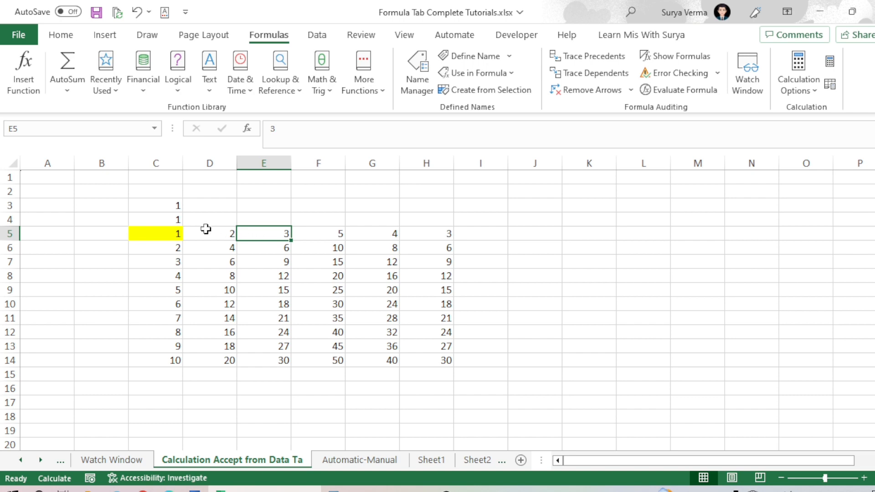
click(206, 230)
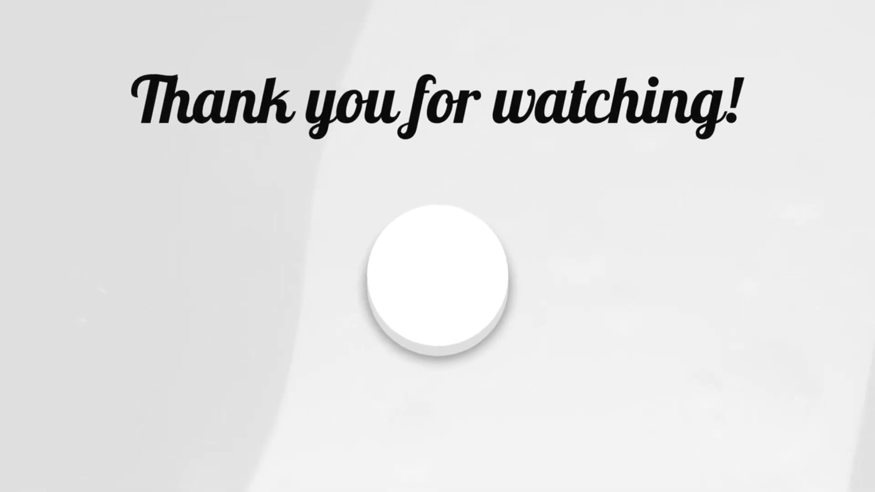